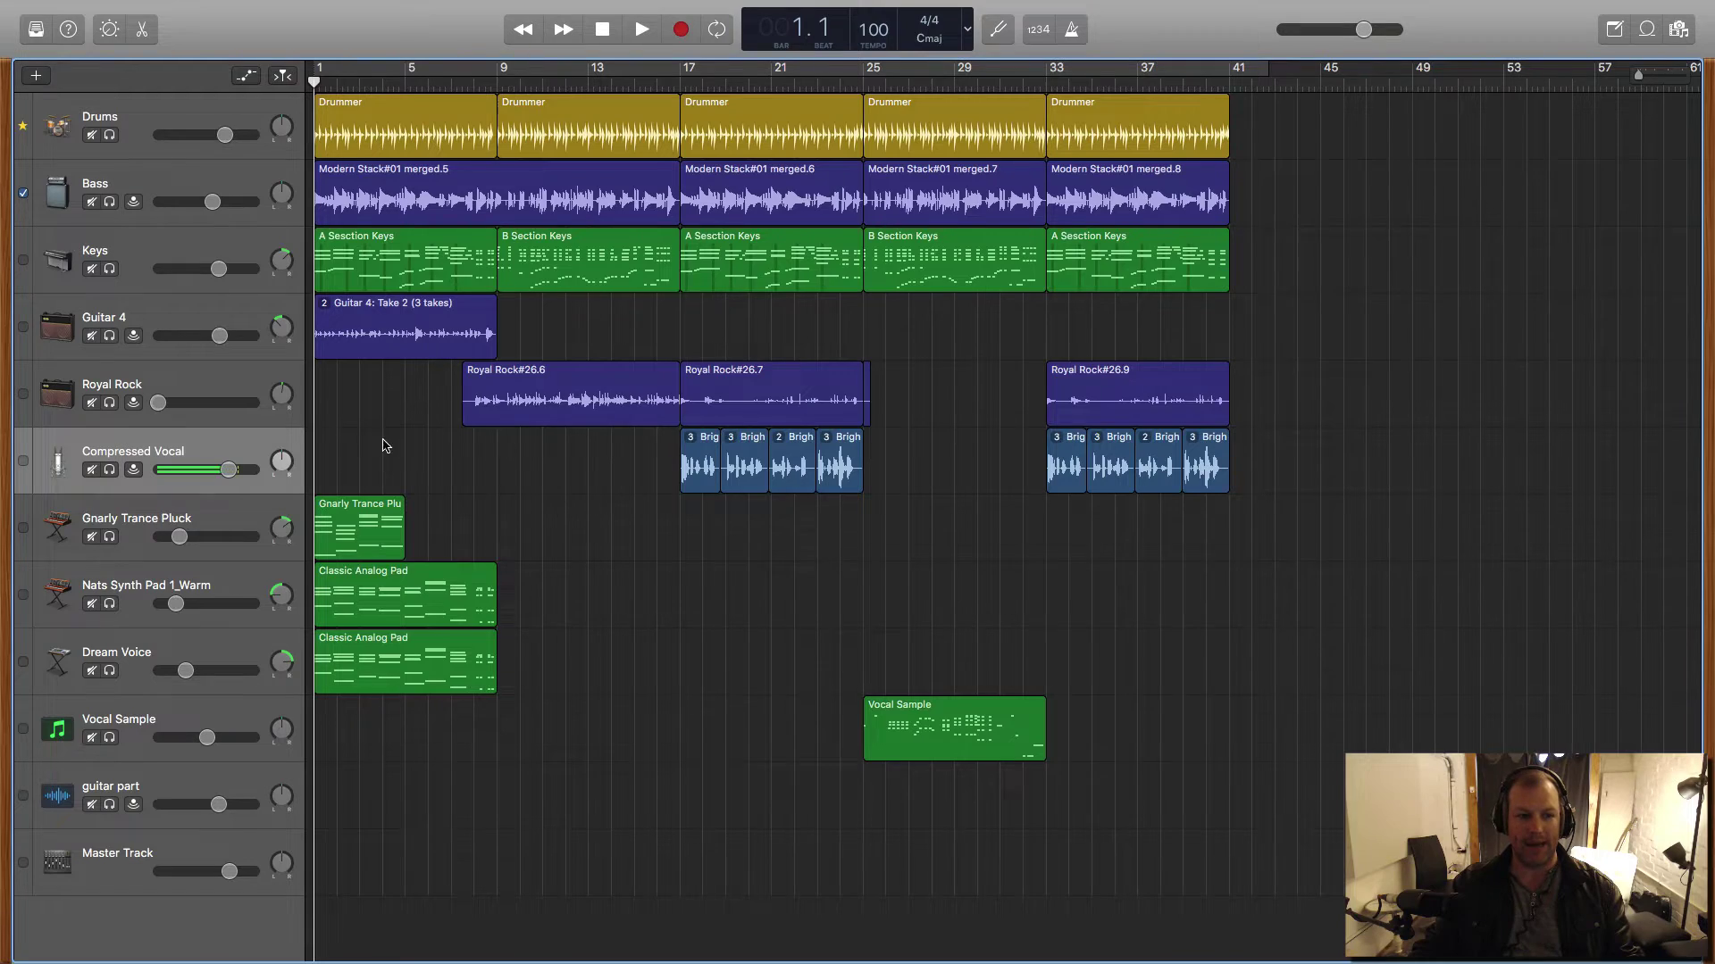
Step: Select all eight regions on the Compressed Vocal track and open its editor
drag(259, 451, 255, 443)
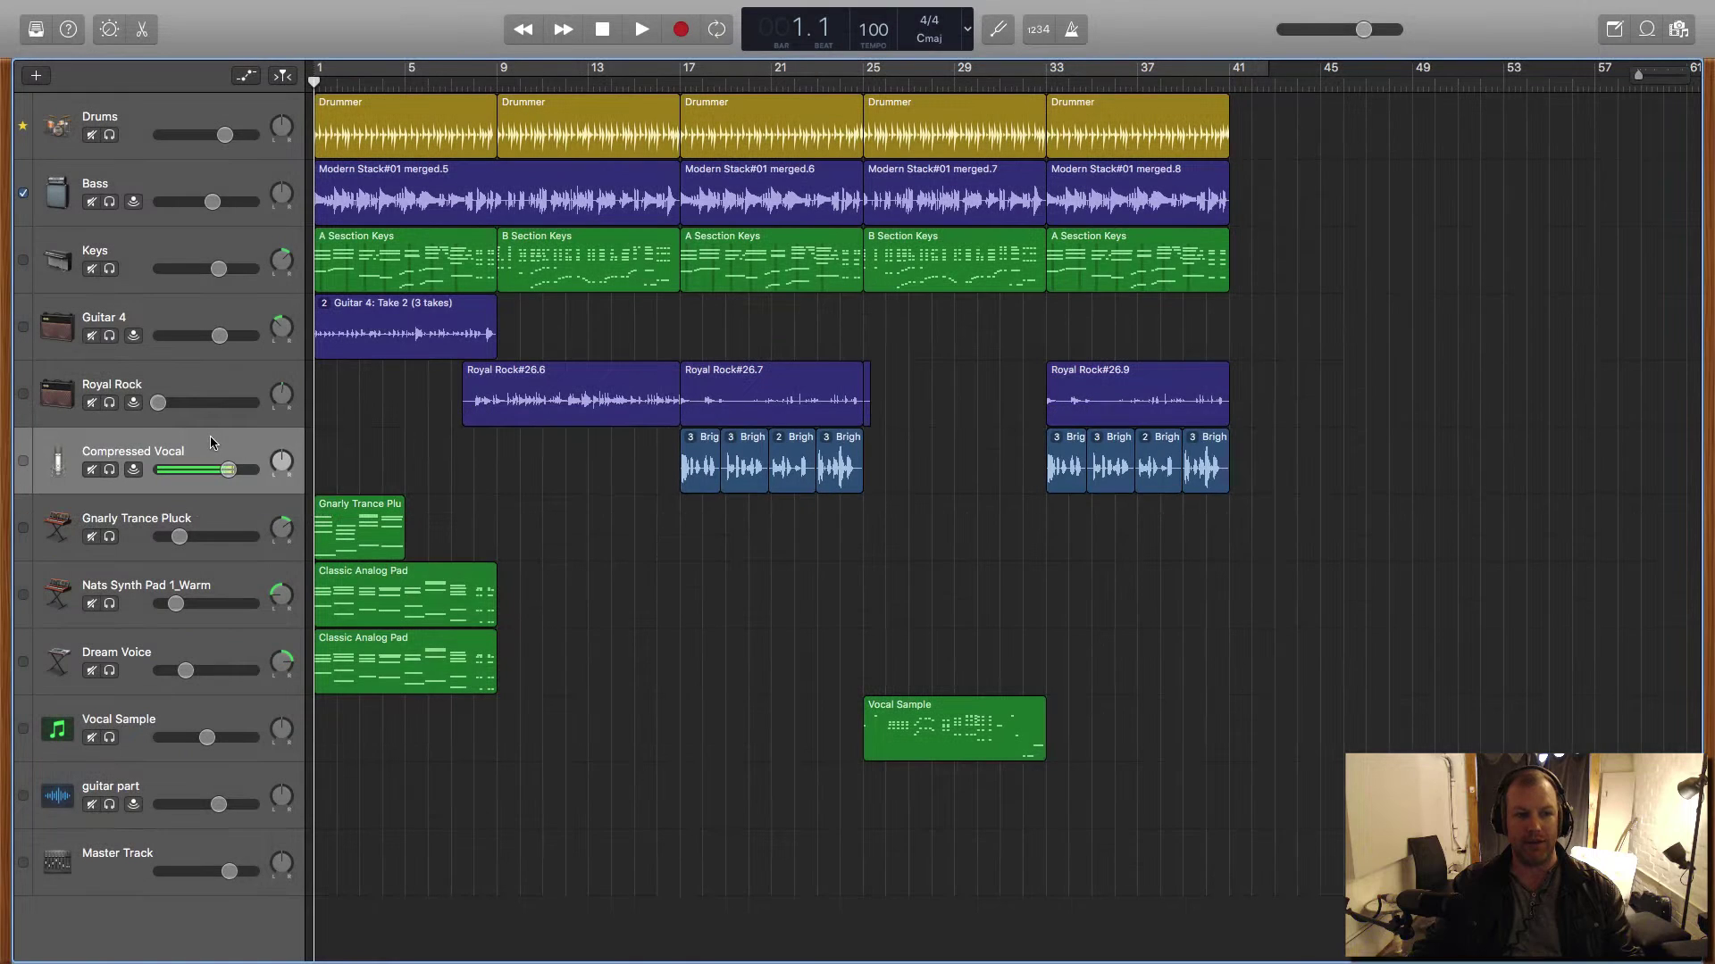
click(211, 435)
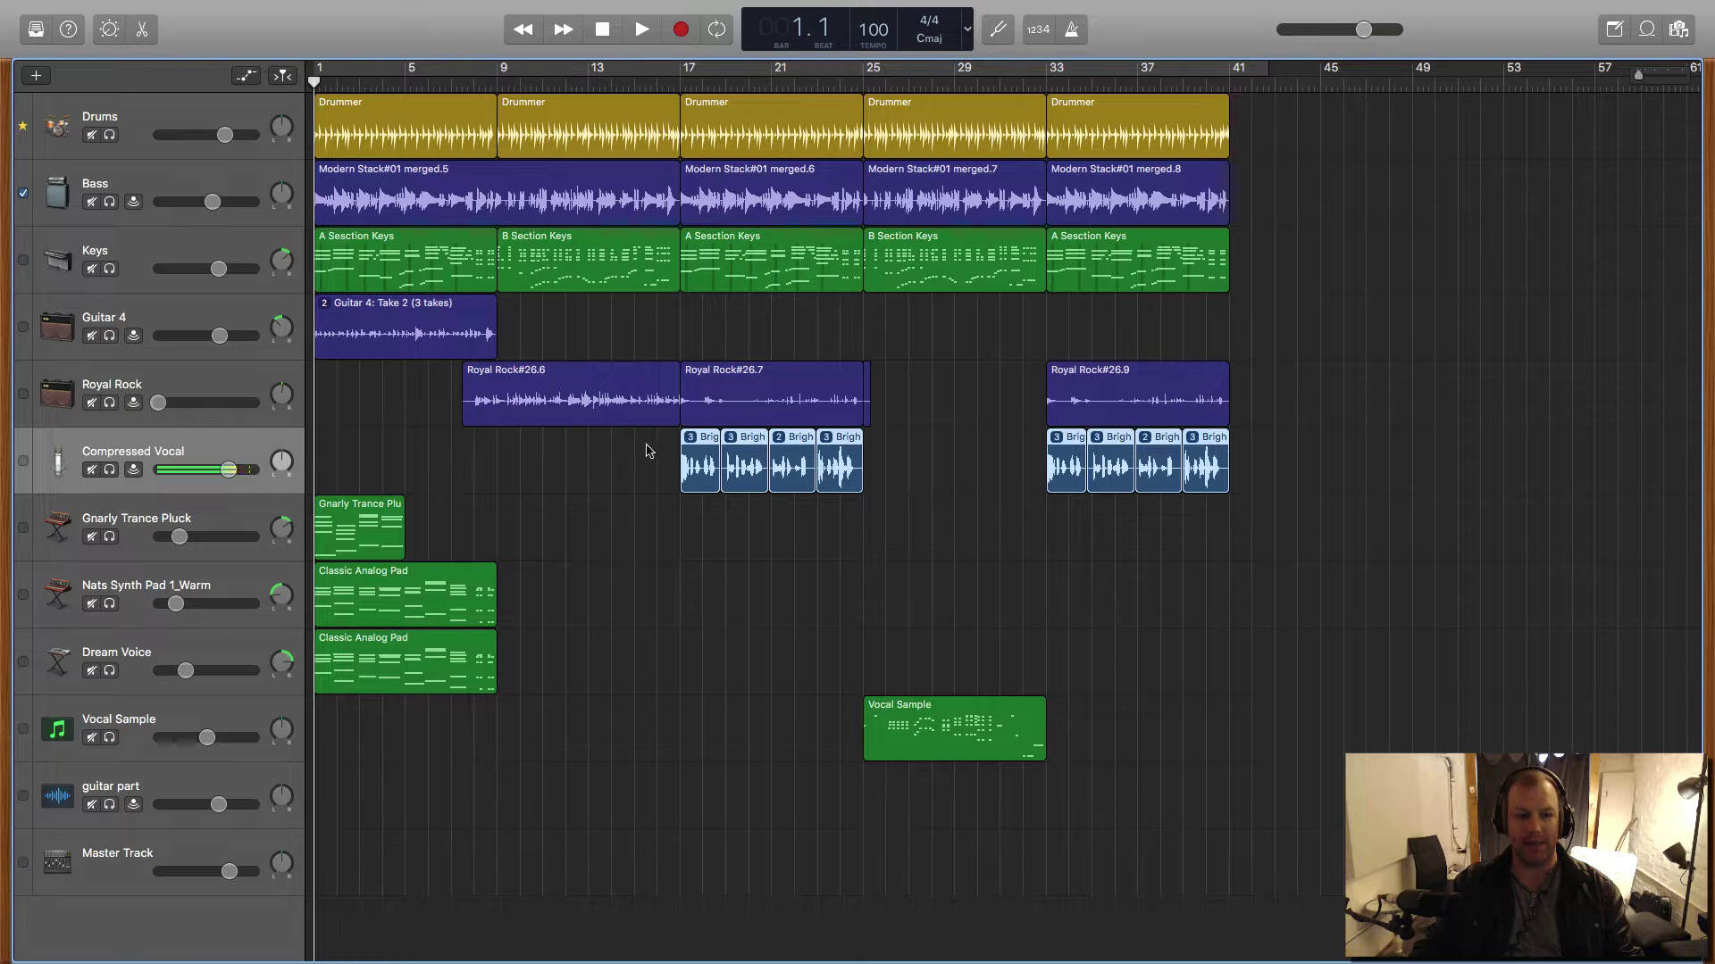
double_click(704, 441)
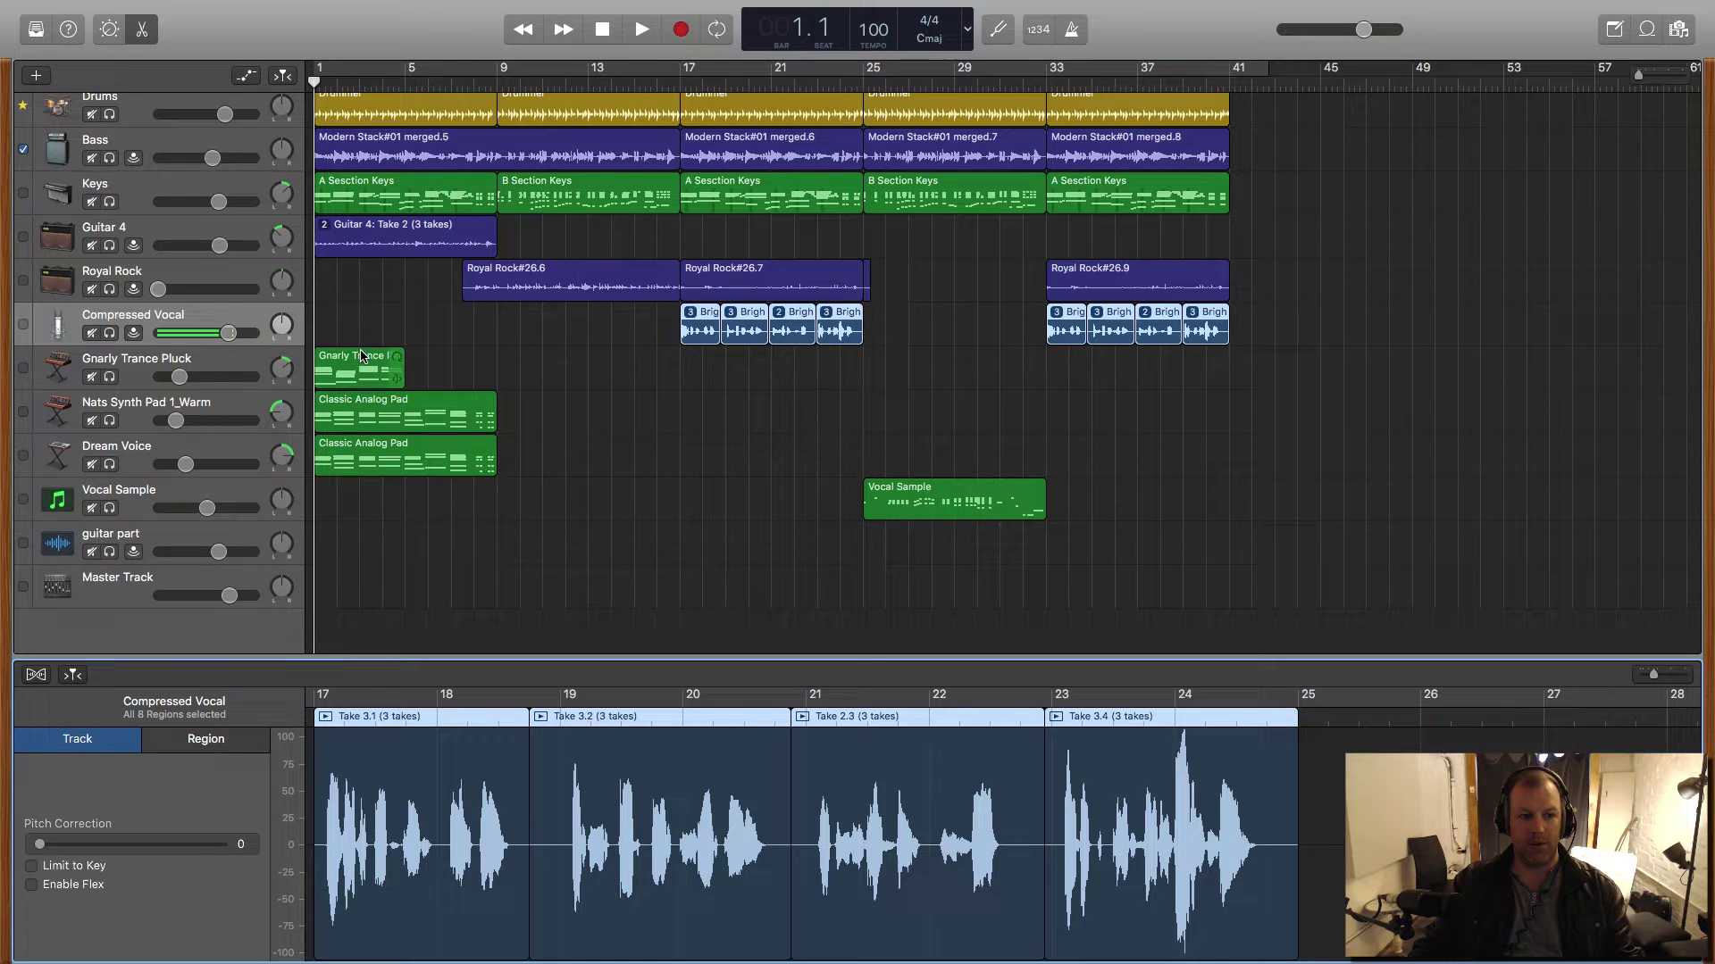
Step: Toggle the vocal editor closed, then show it again from the View menu's Show Editor
click(143, 32)
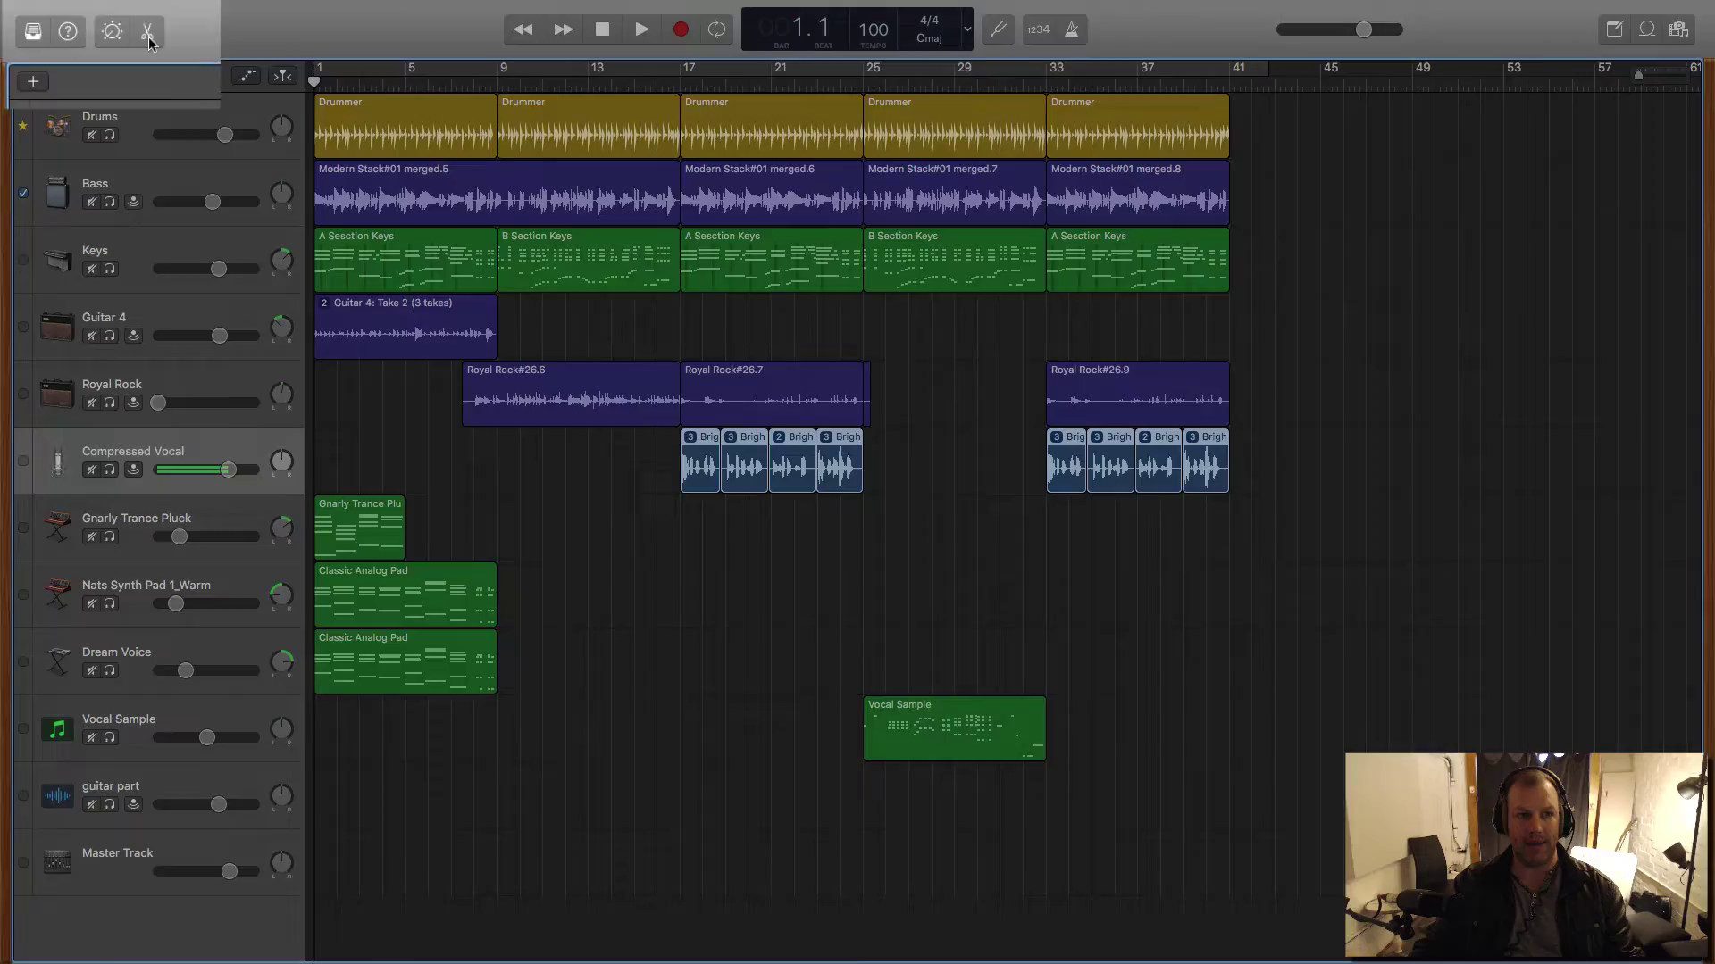
click(147, 34)
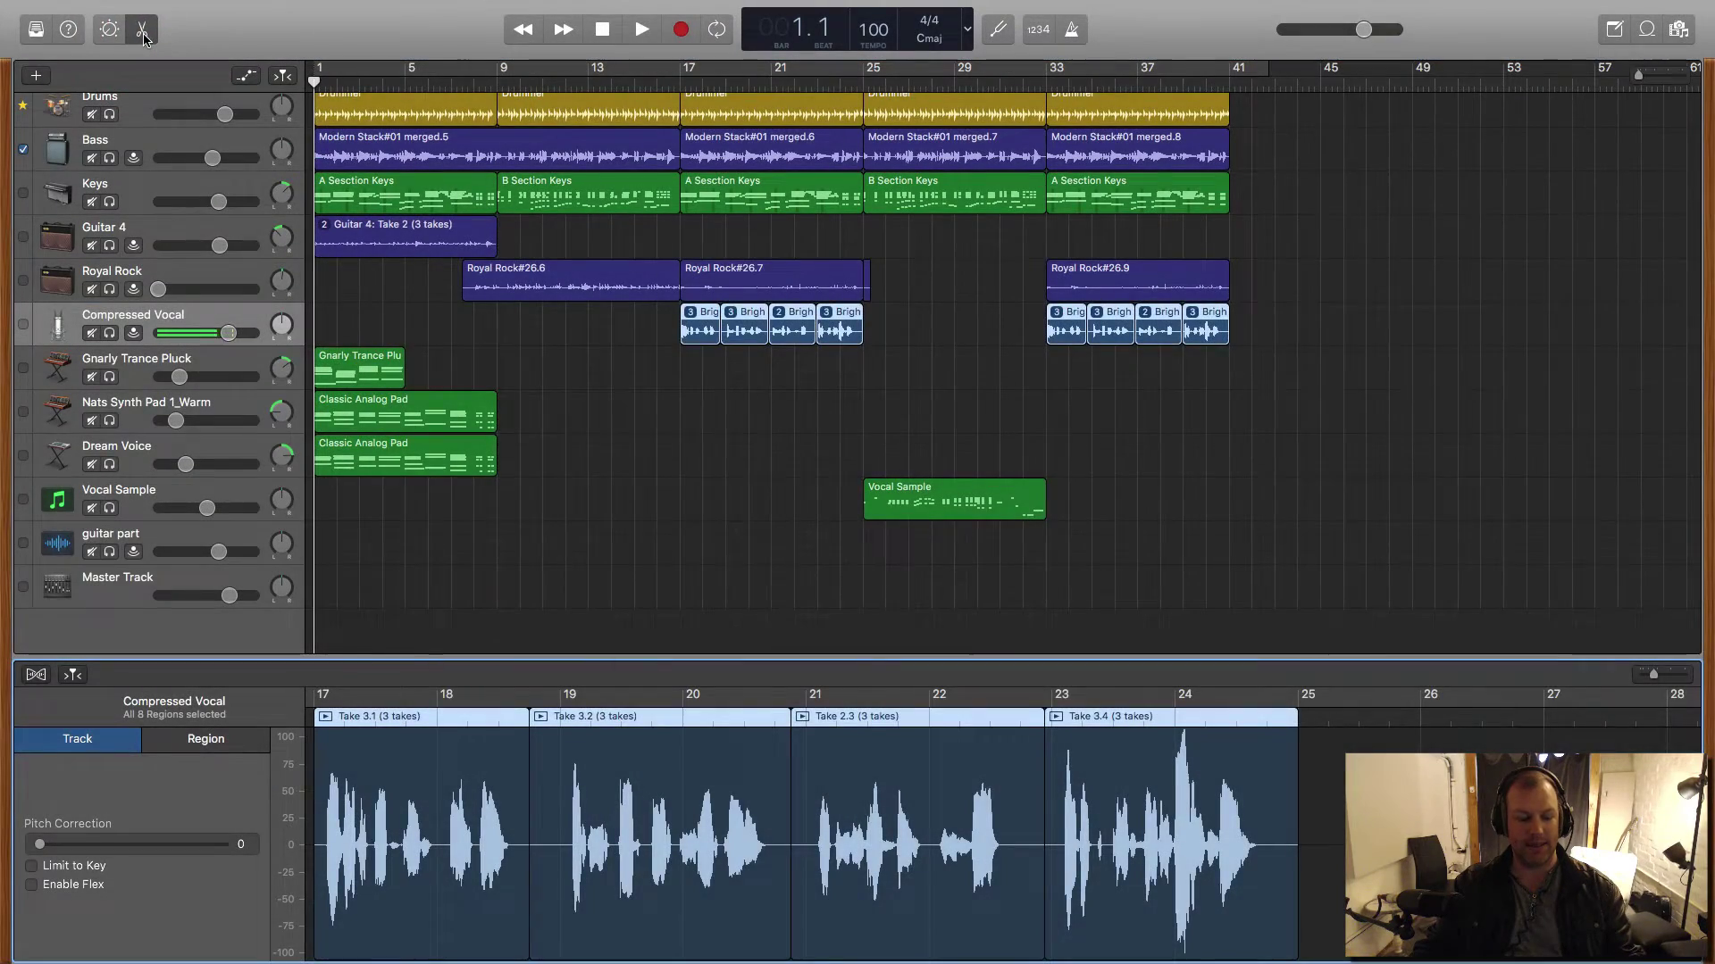
click(143, 34)
click(142, 34)
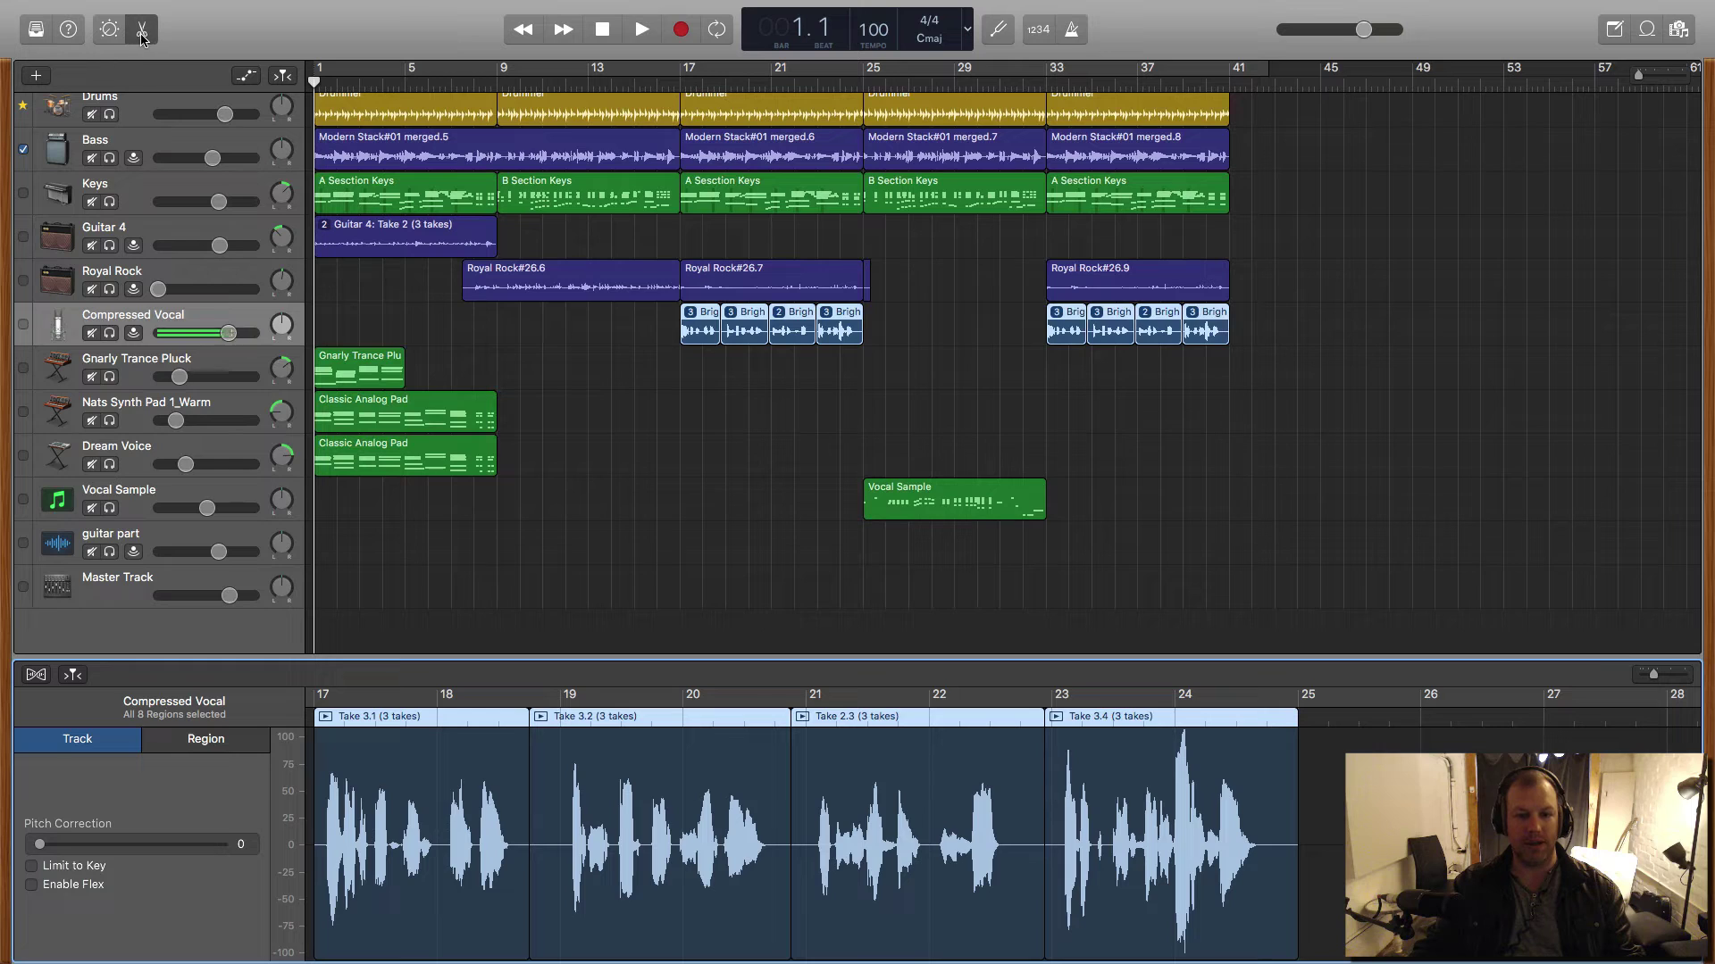
click(143, 34)
mouse_move(346, 7)
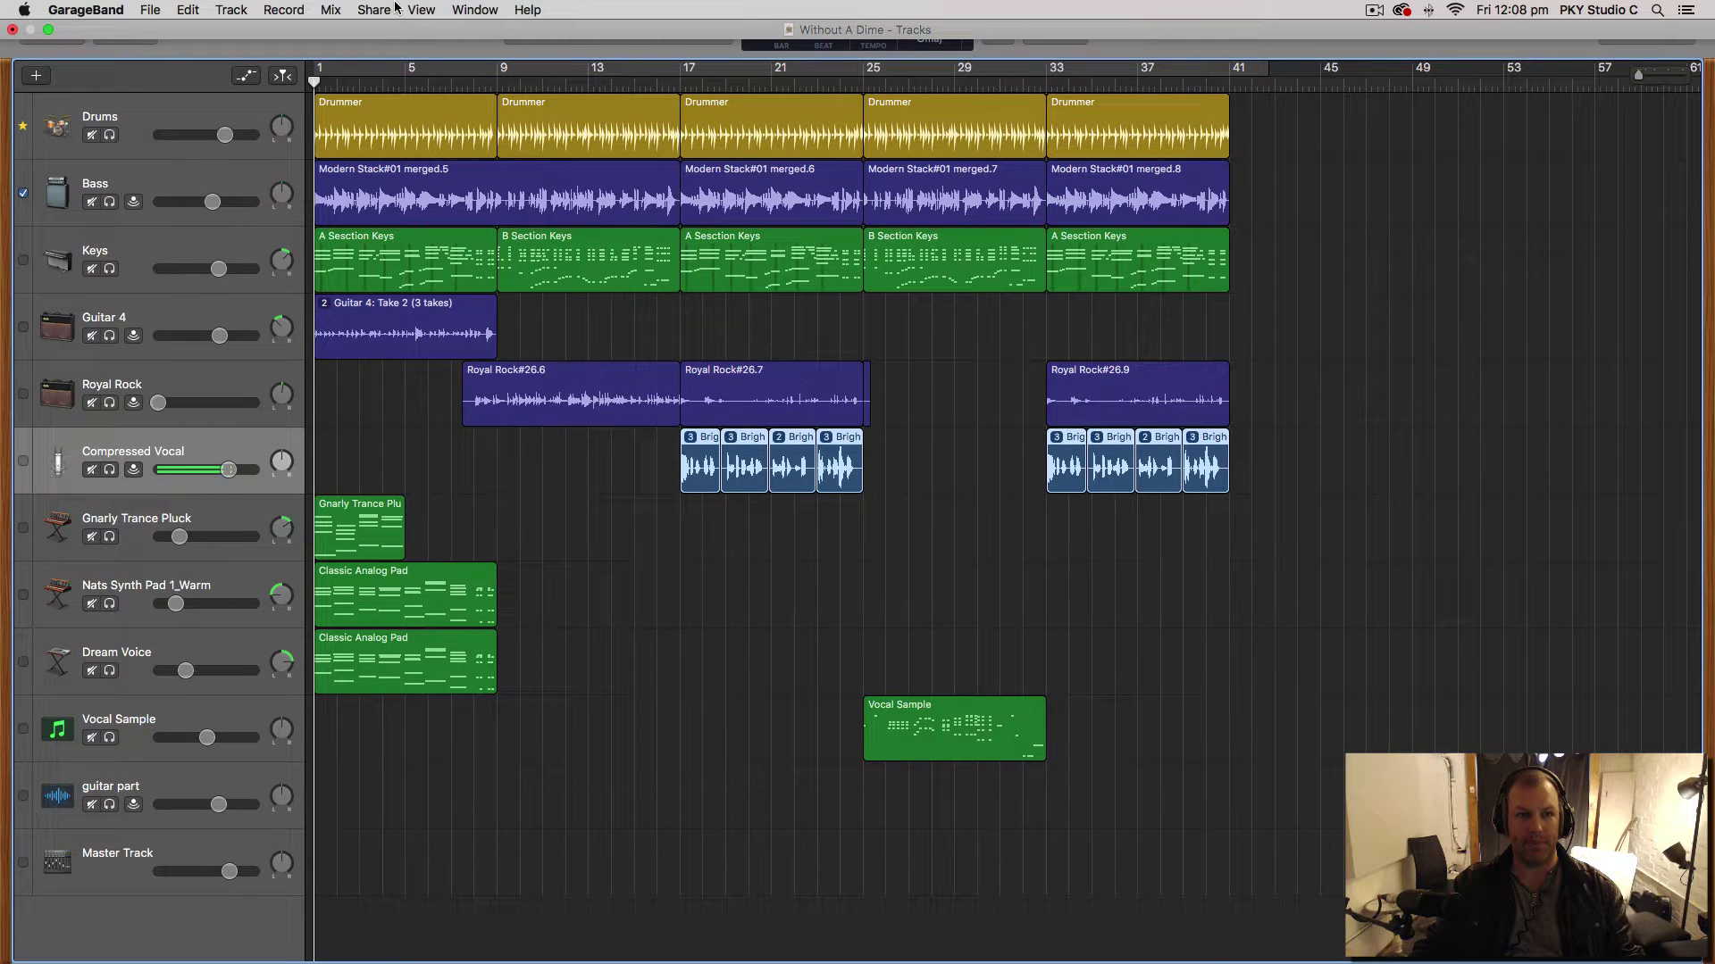
click(420, 10)
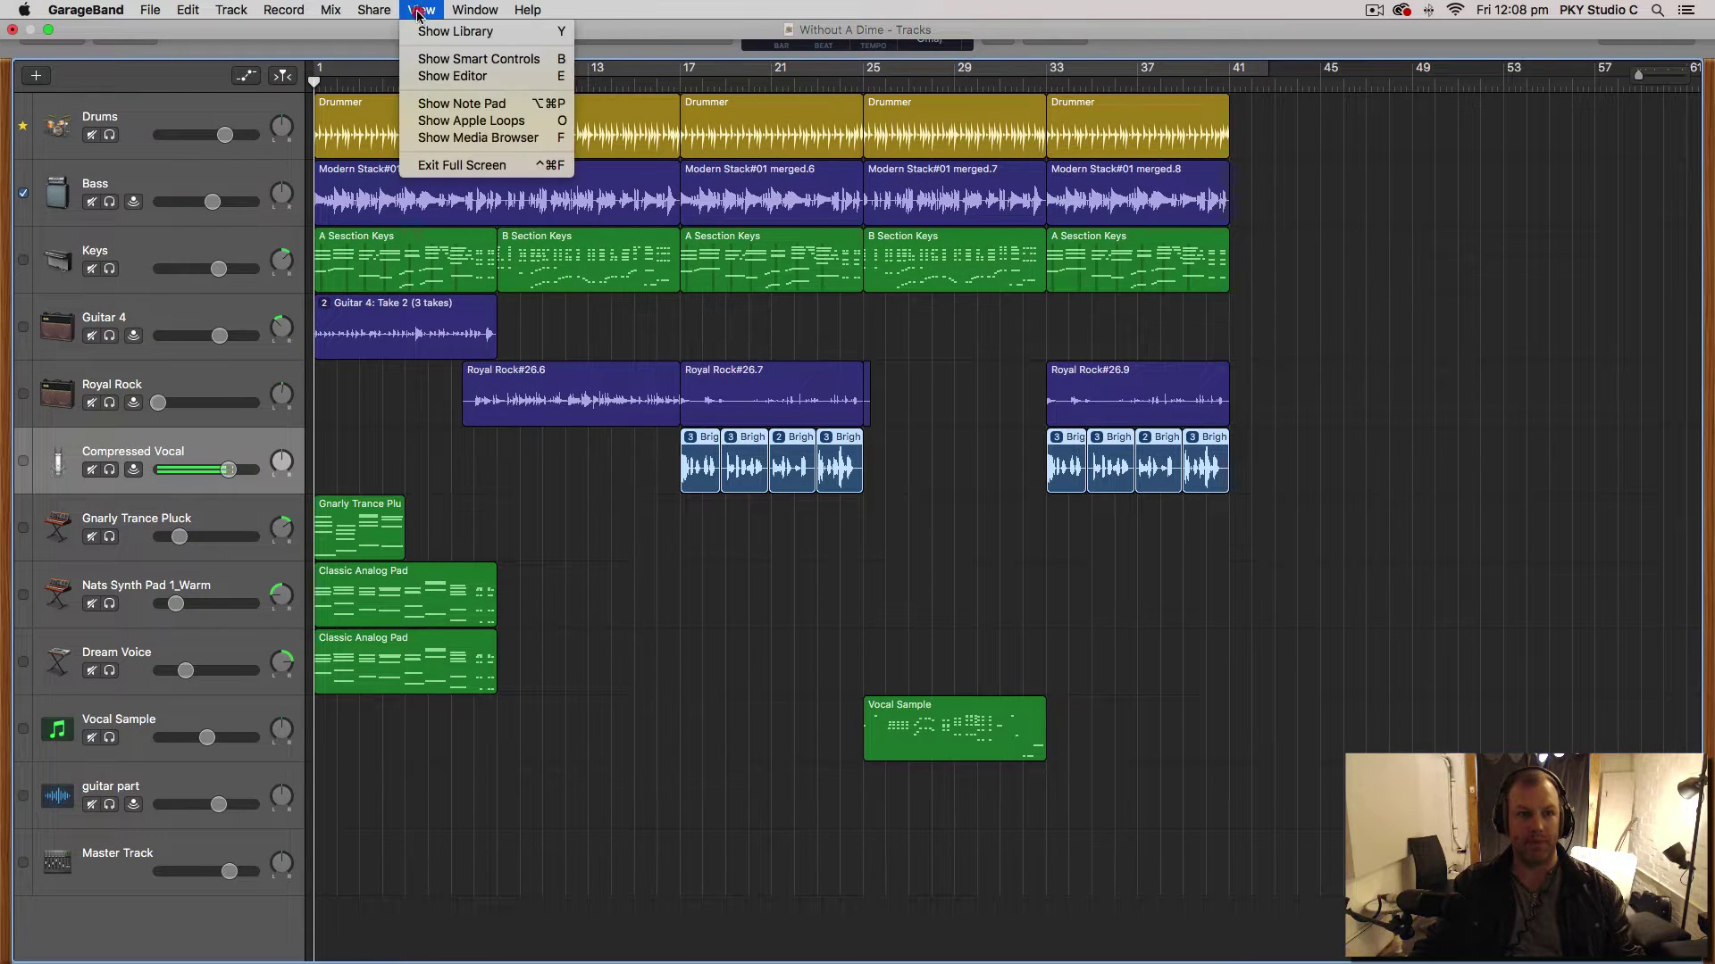
click(433, 76)
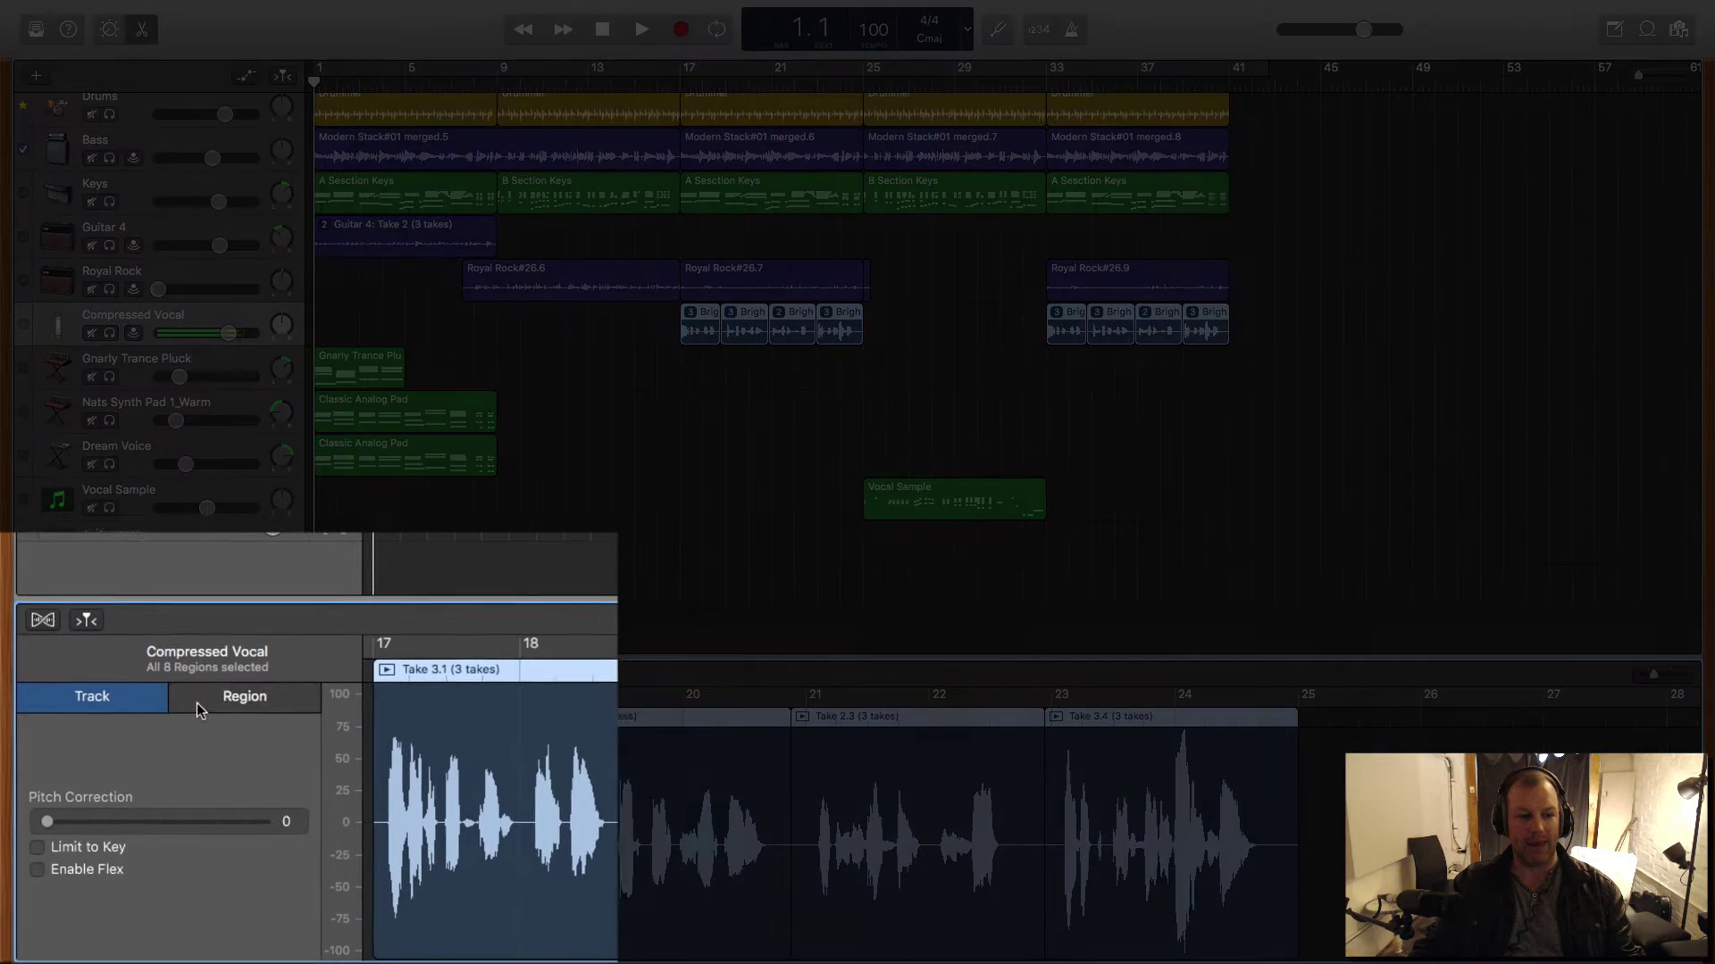
Step: Return to the editor's Track settings with pitch correction and place the playhead at bar 17
click(174, 723)
click(122, 722)
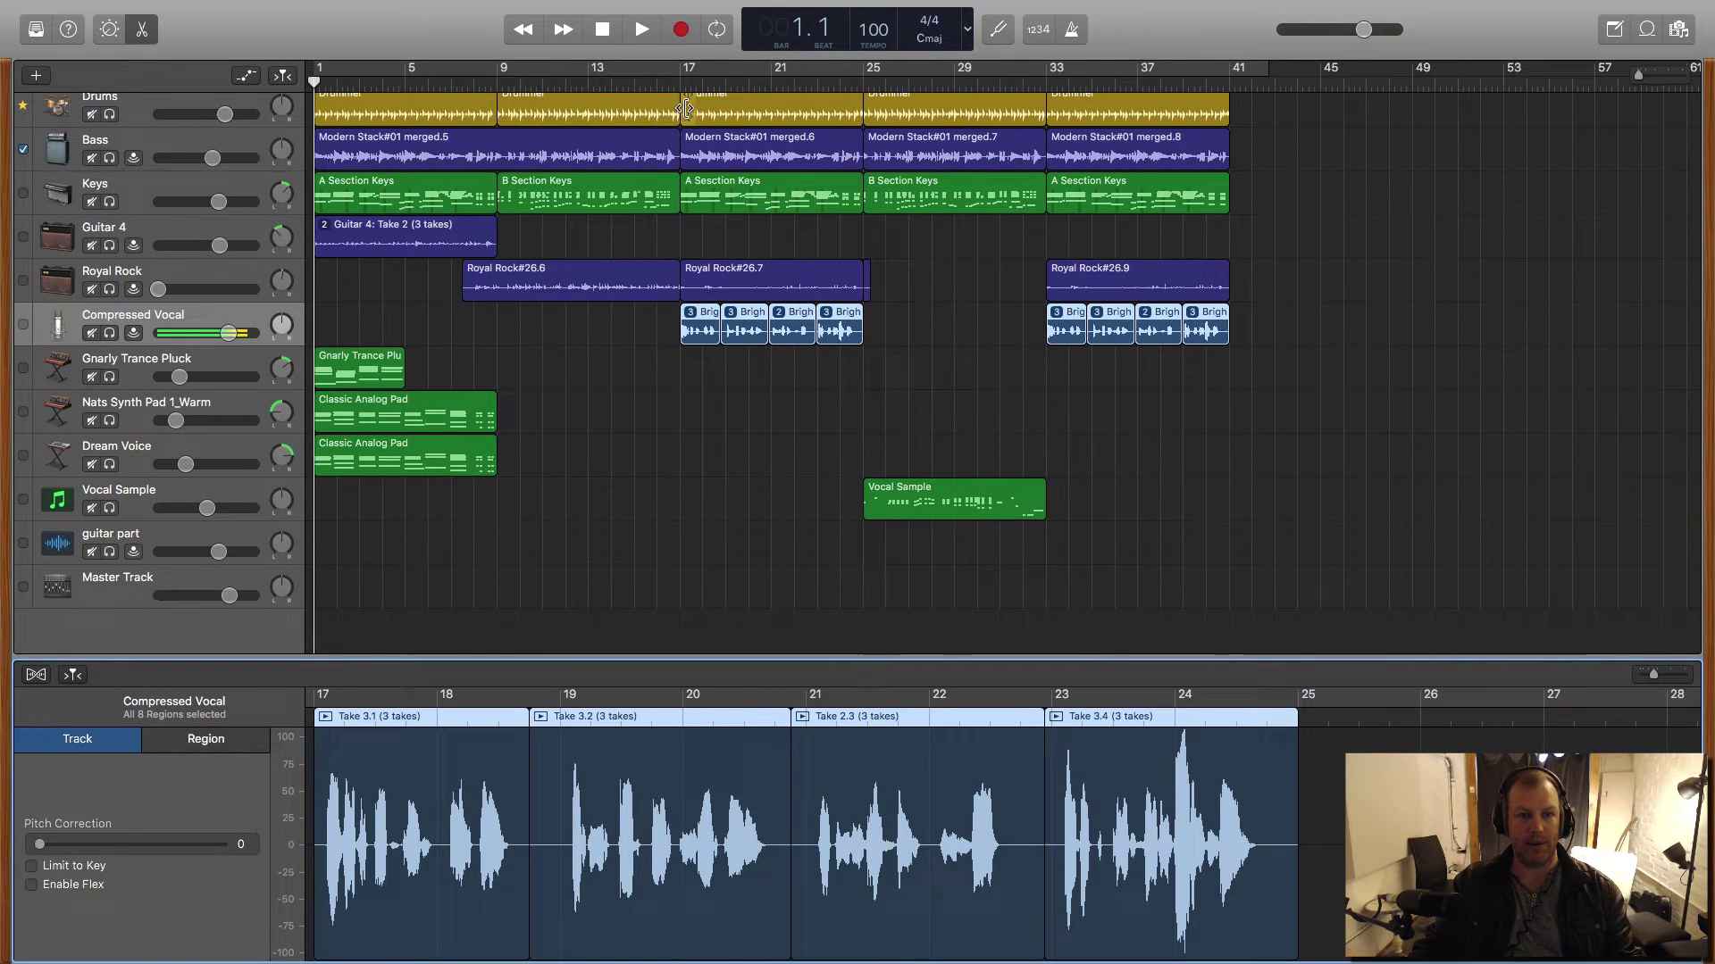
click(679, 80)
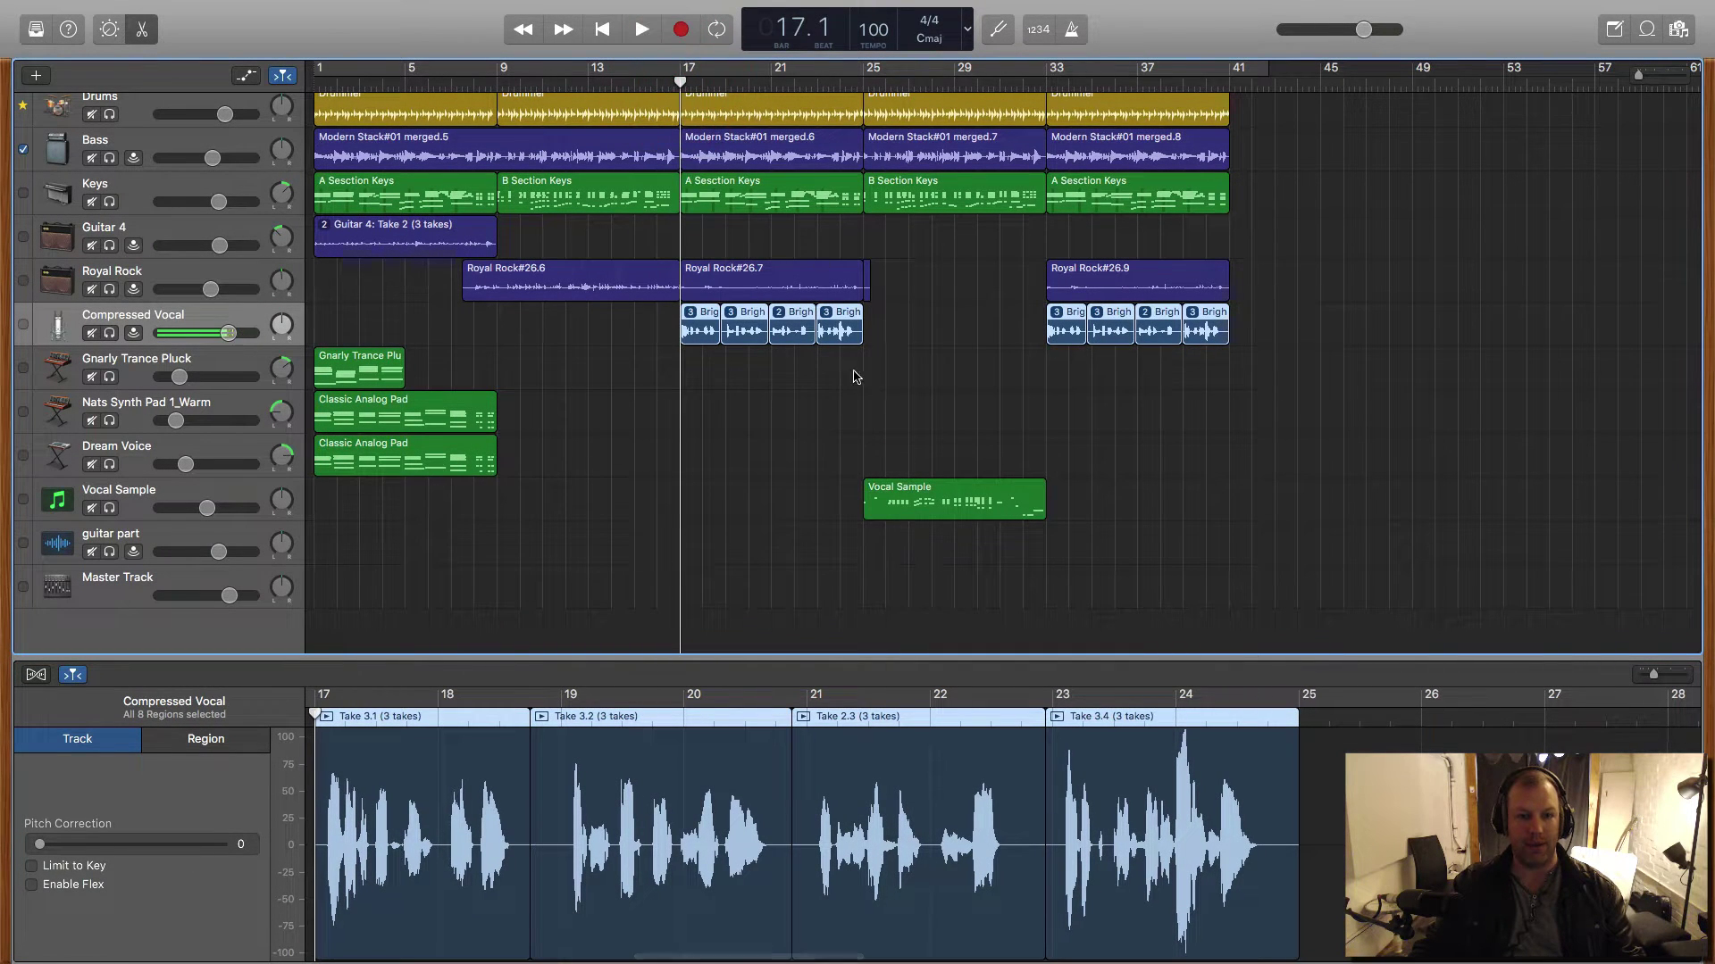
Step: Play the uncorrected vocal from bar 17 and stop around bar 20
scroll(788, 398, up, 1)
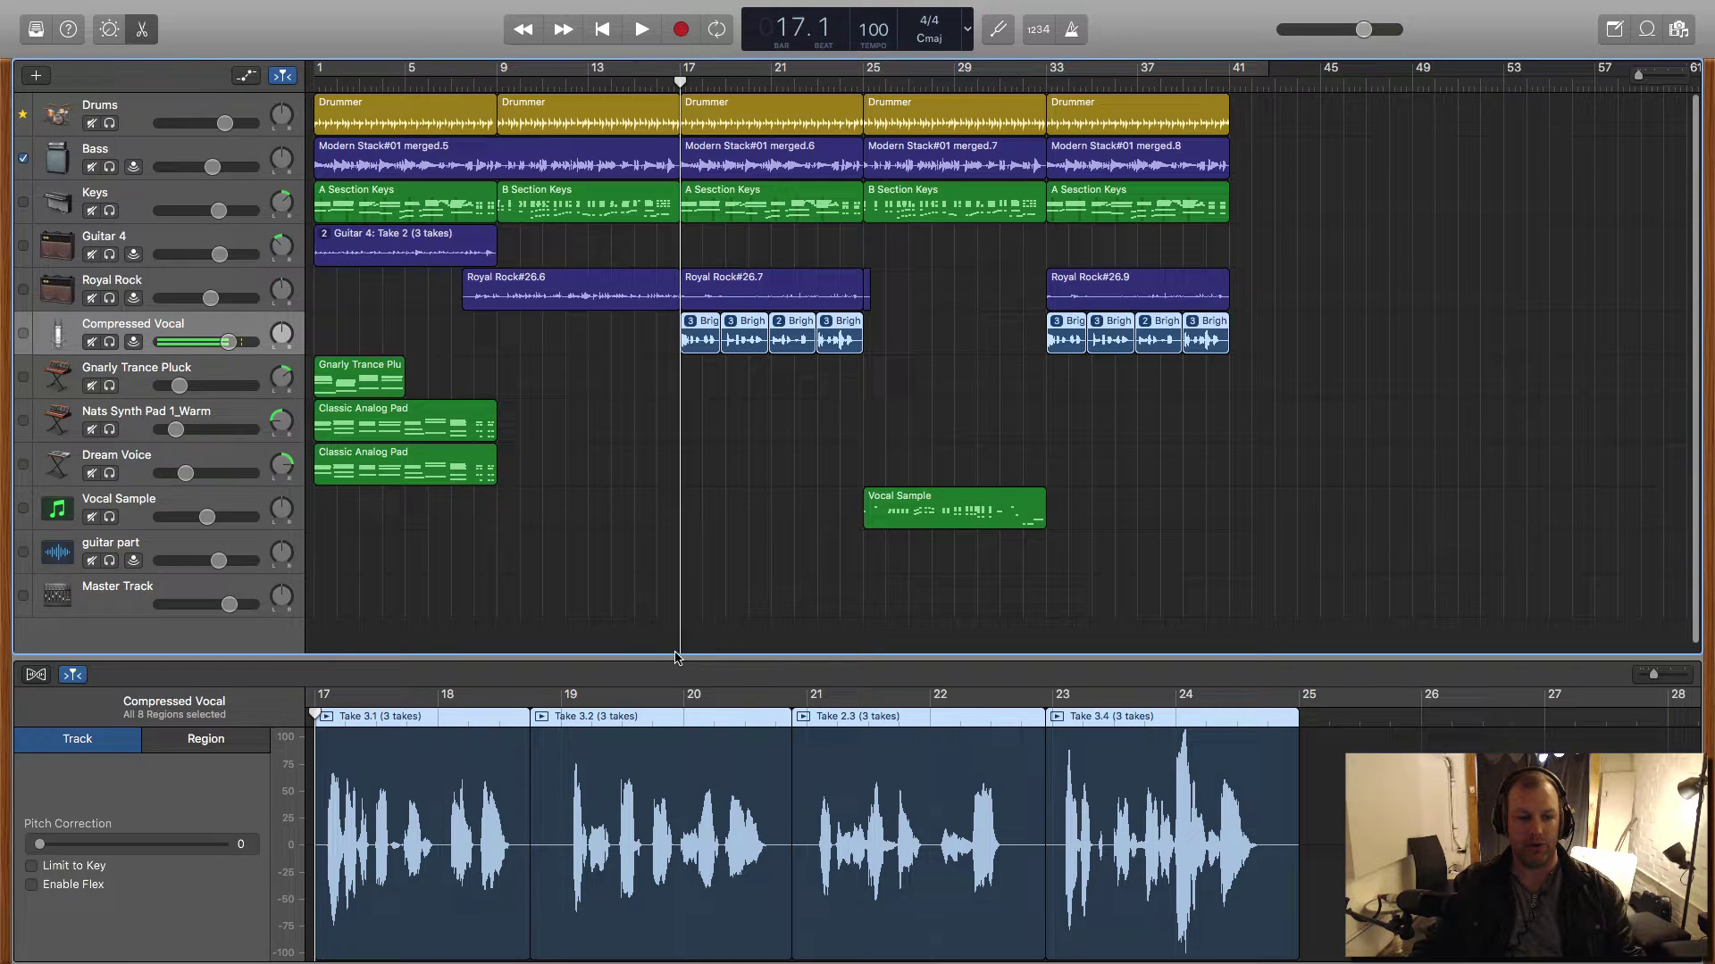
key(space)
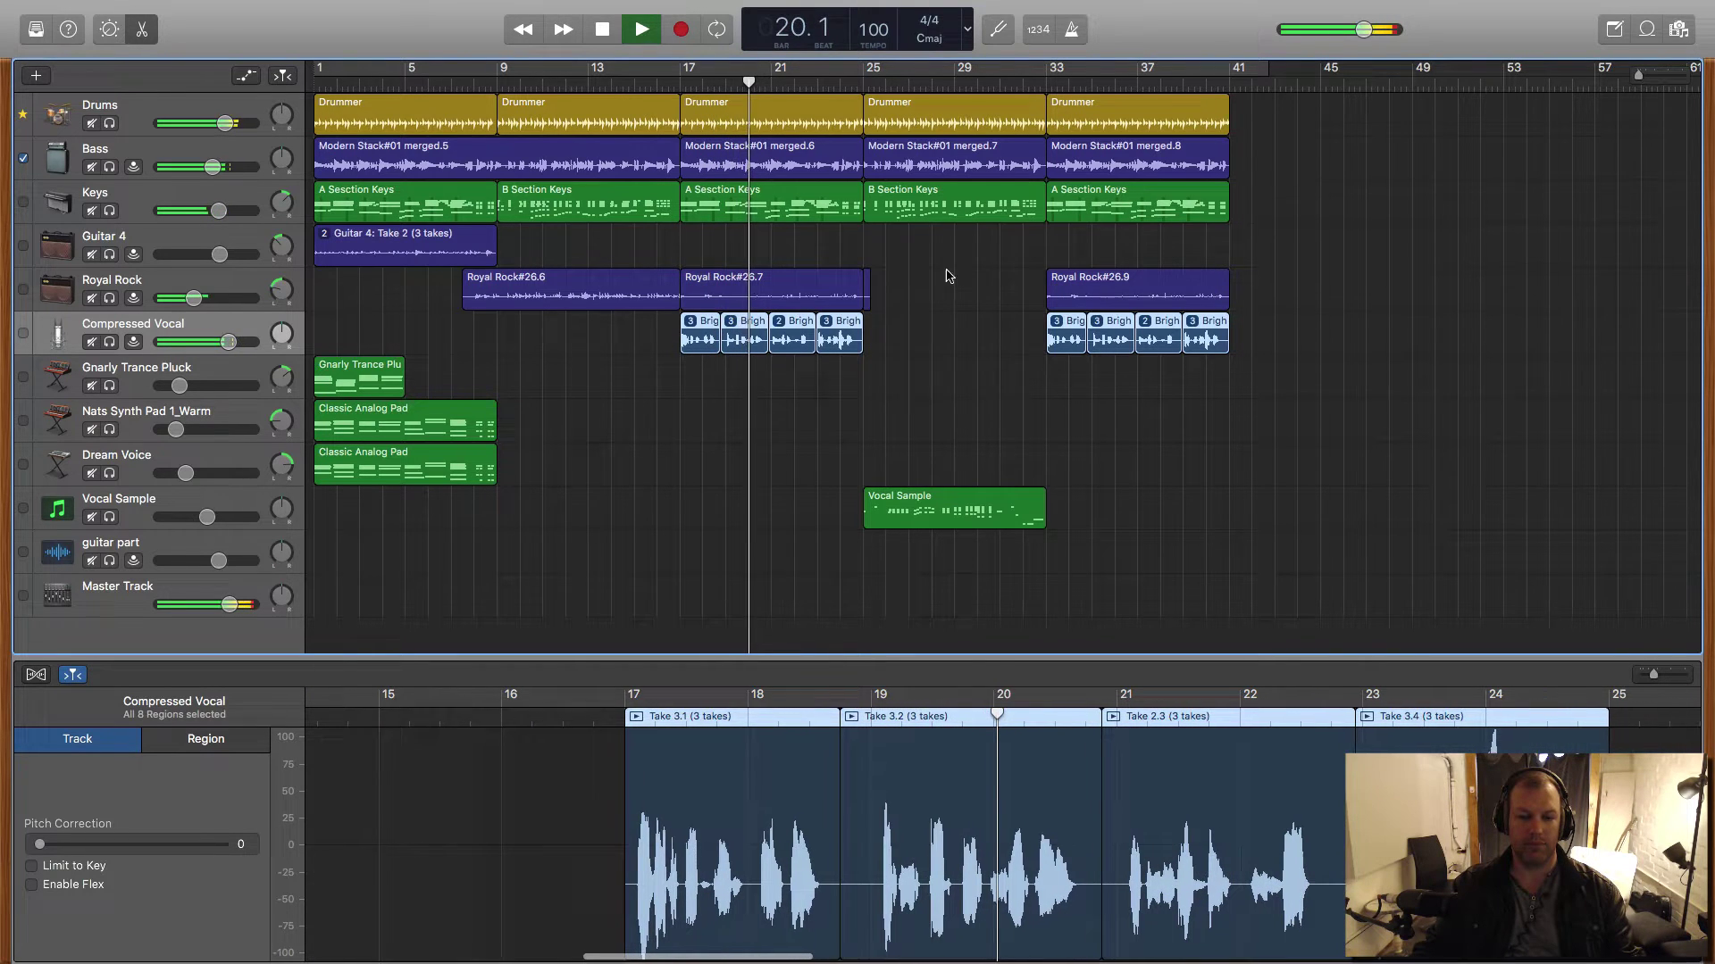
key(space)
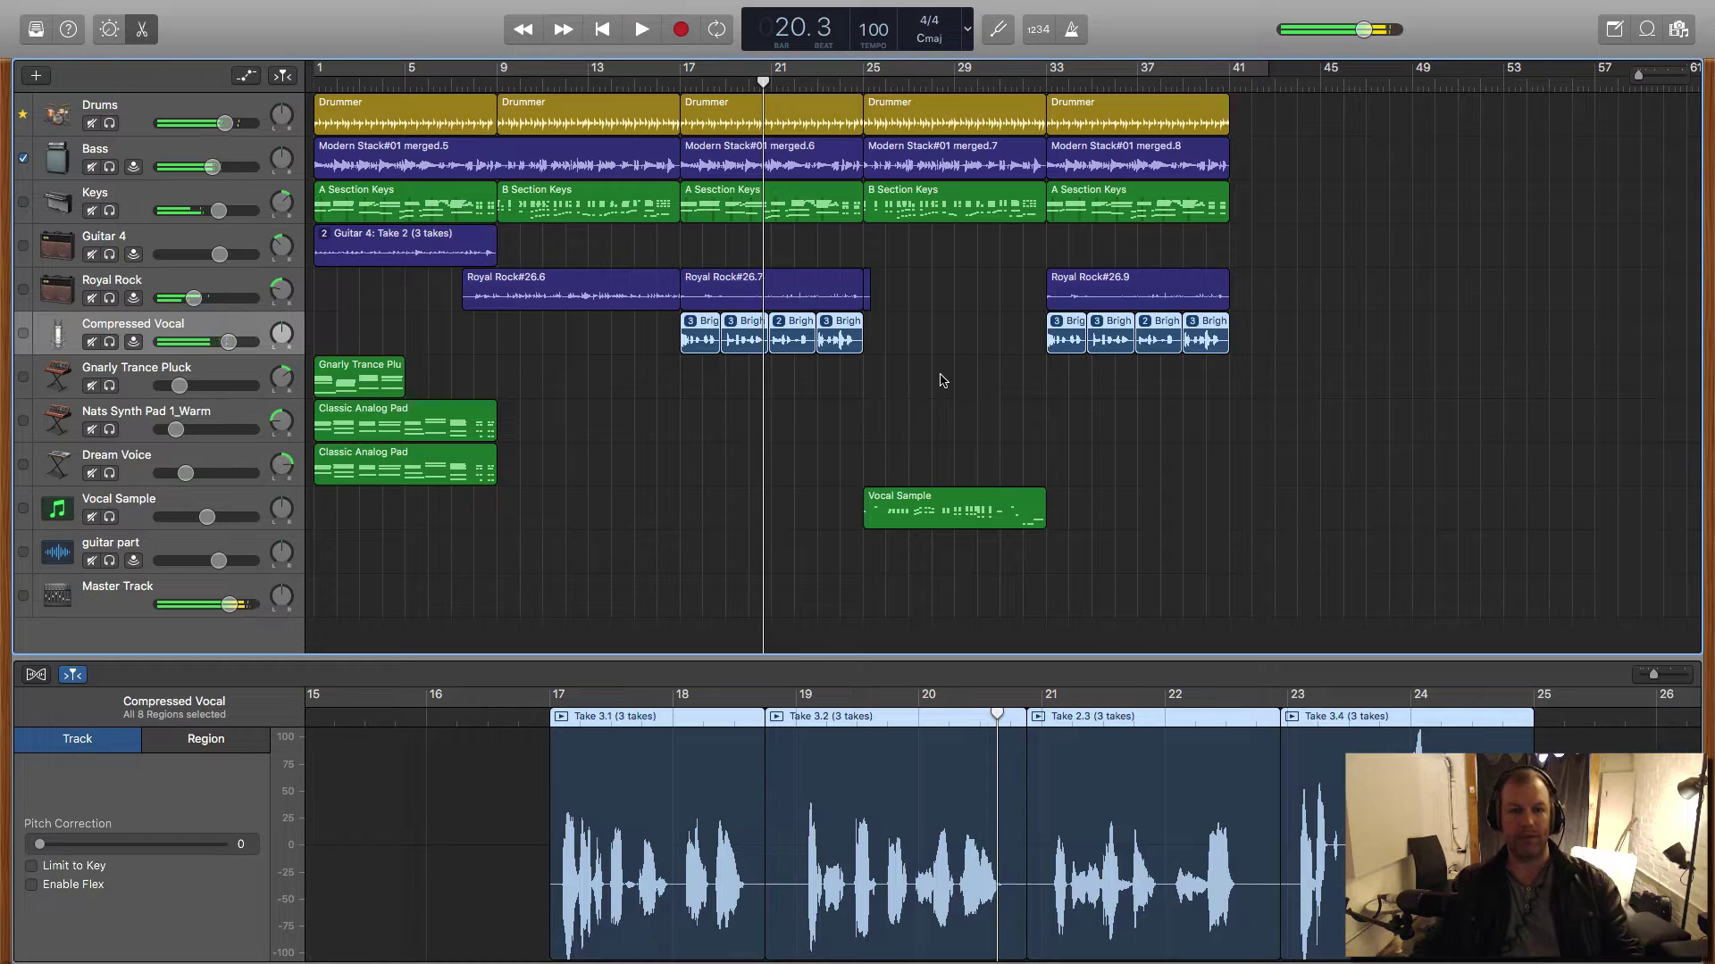
Step: Deselect the vocal regions and move the playhead back to bar 16.4
click(932, 377)
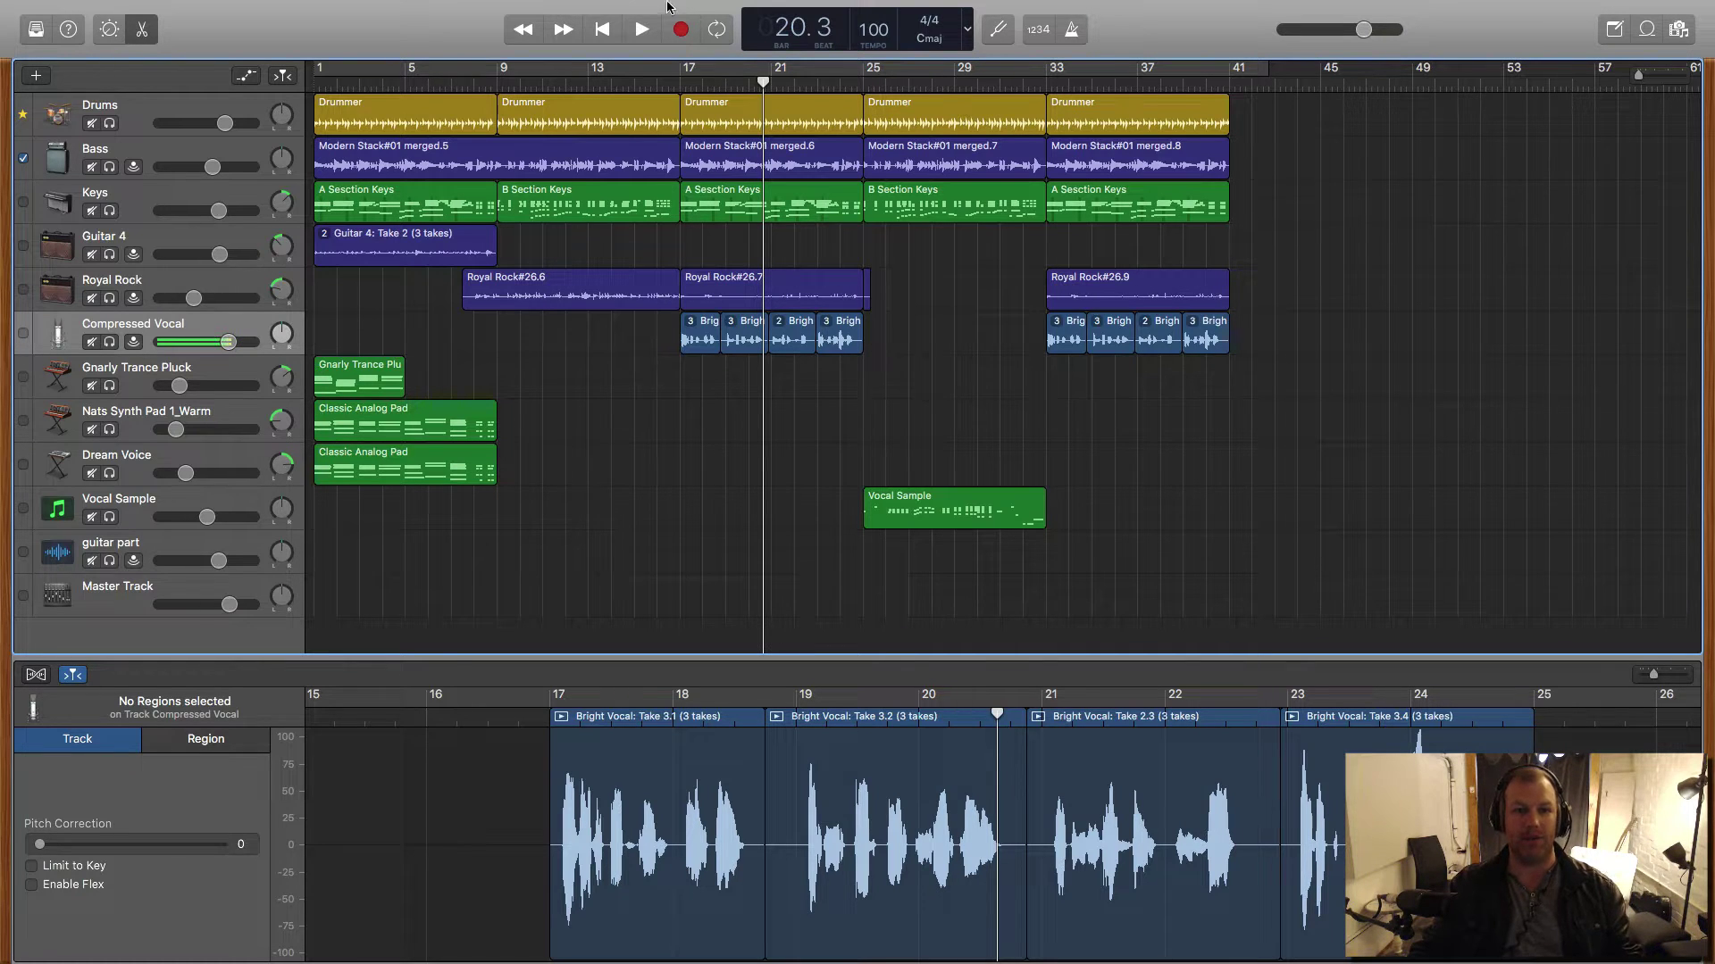
click(673, 72)
click(972, 336)
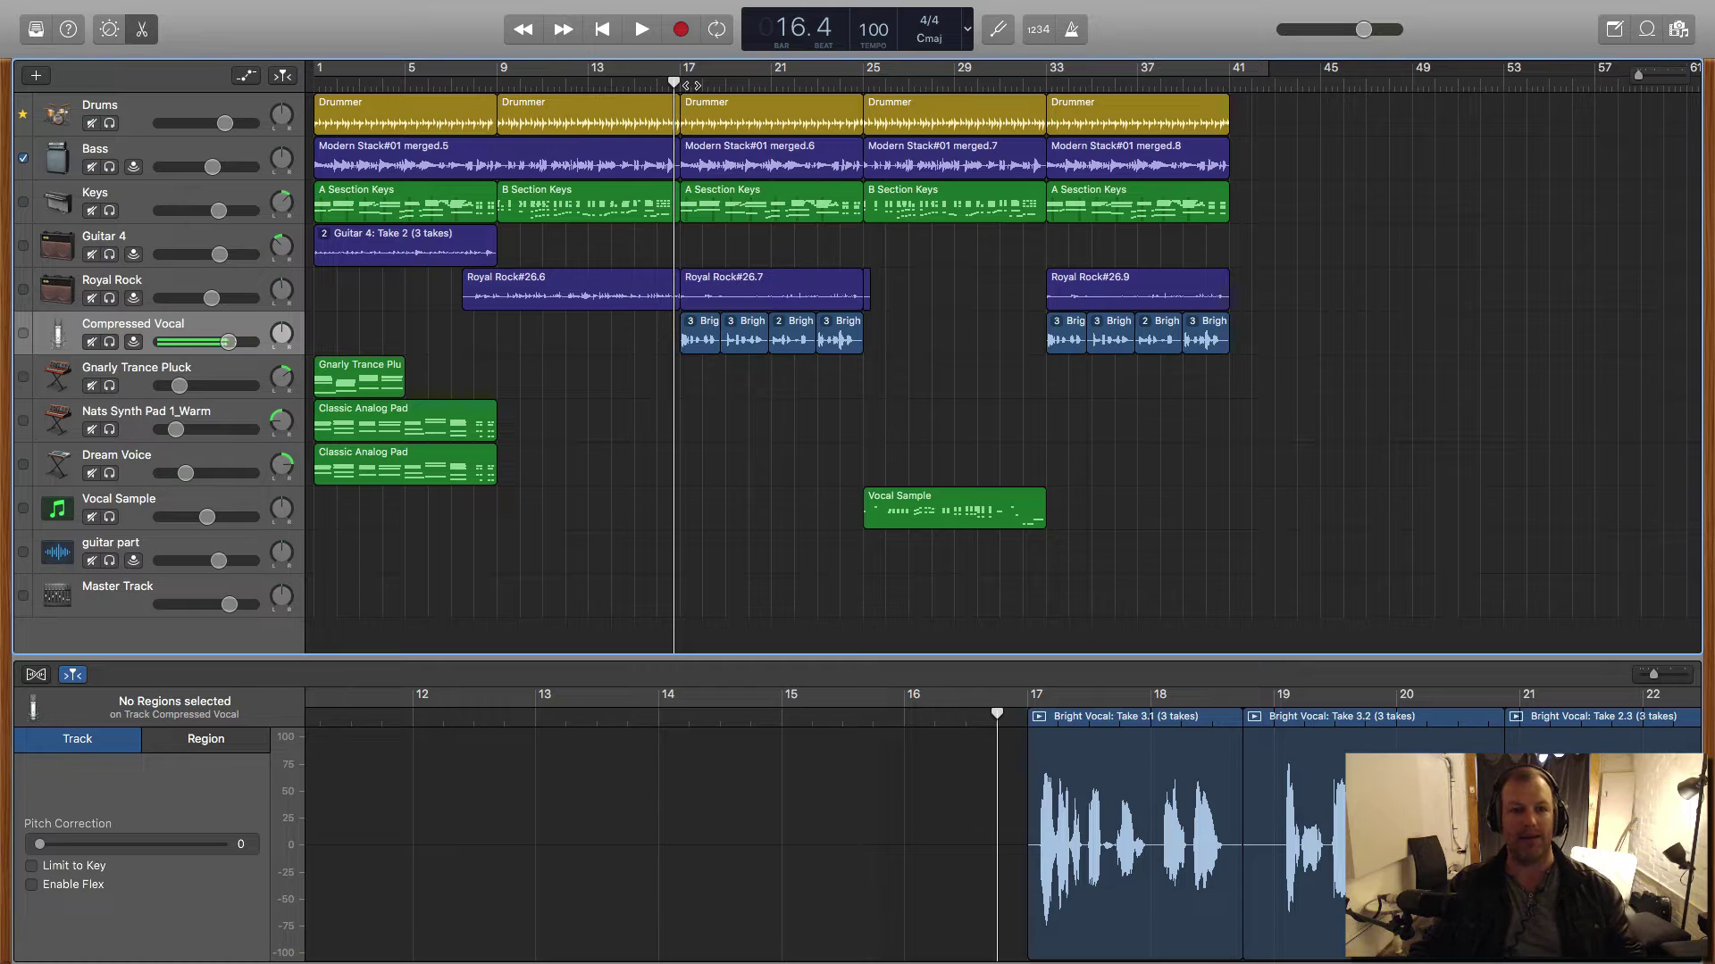
Step: Set Compressed Vocal pitch correction to 49, then play from bar 17 and stop at bar 20.4
drag(676, 83, 681, 83)
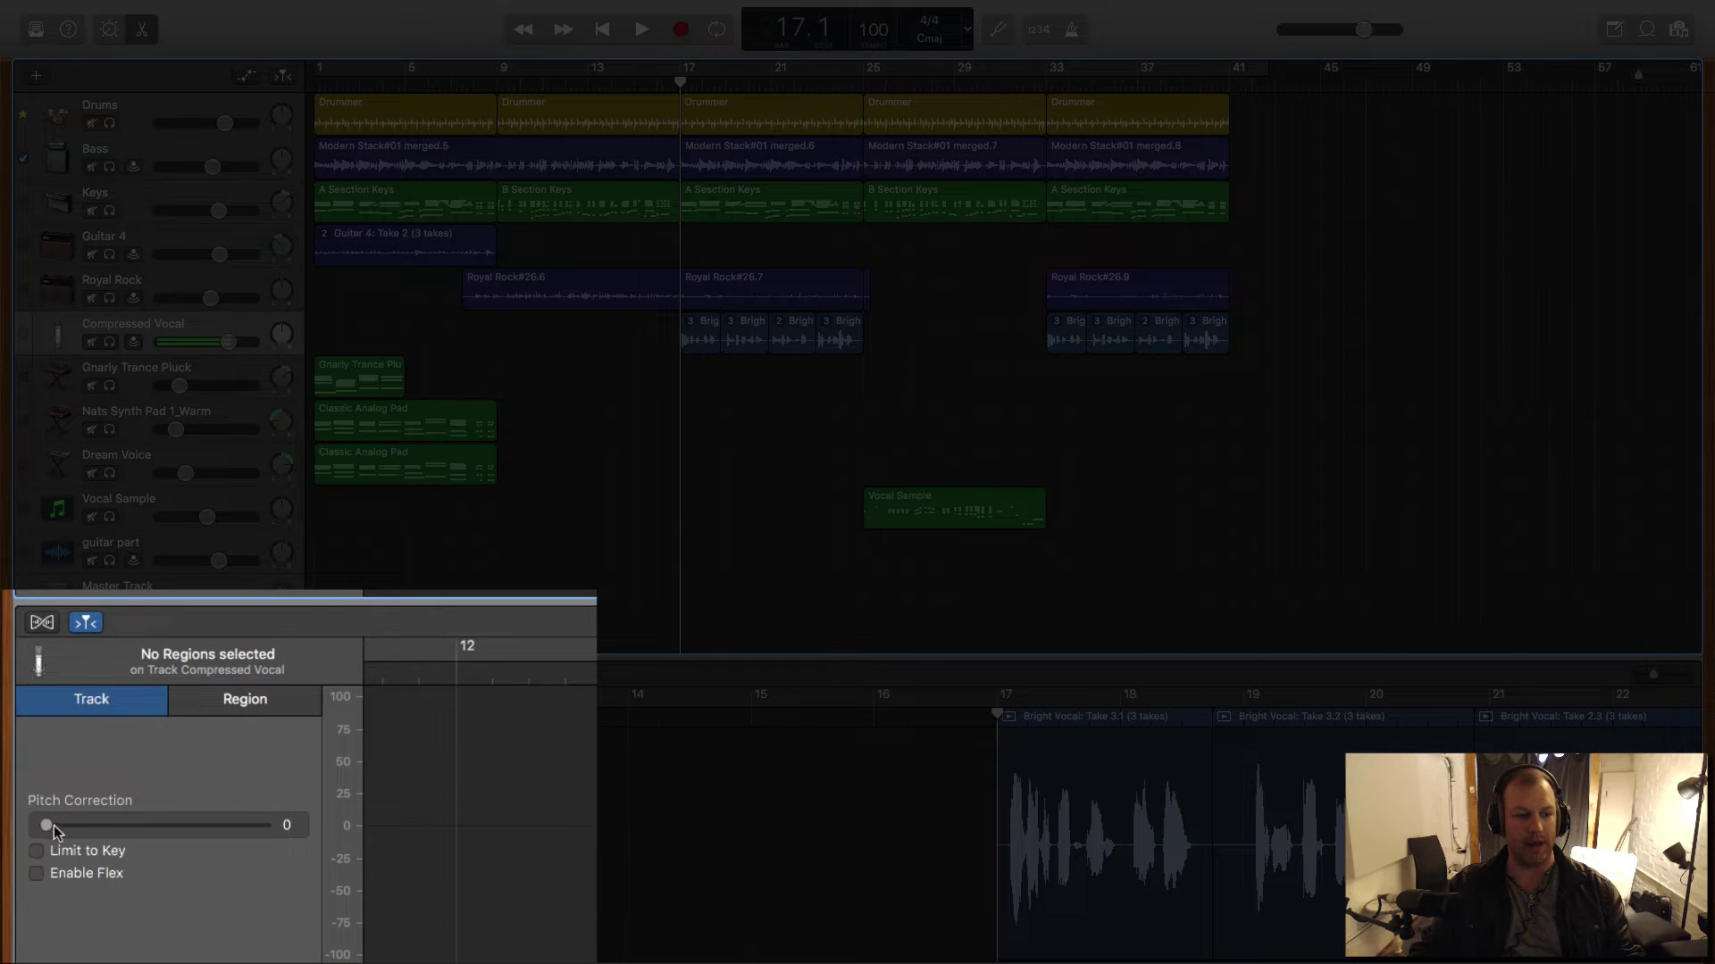
drag(53, 830, 154, 833)
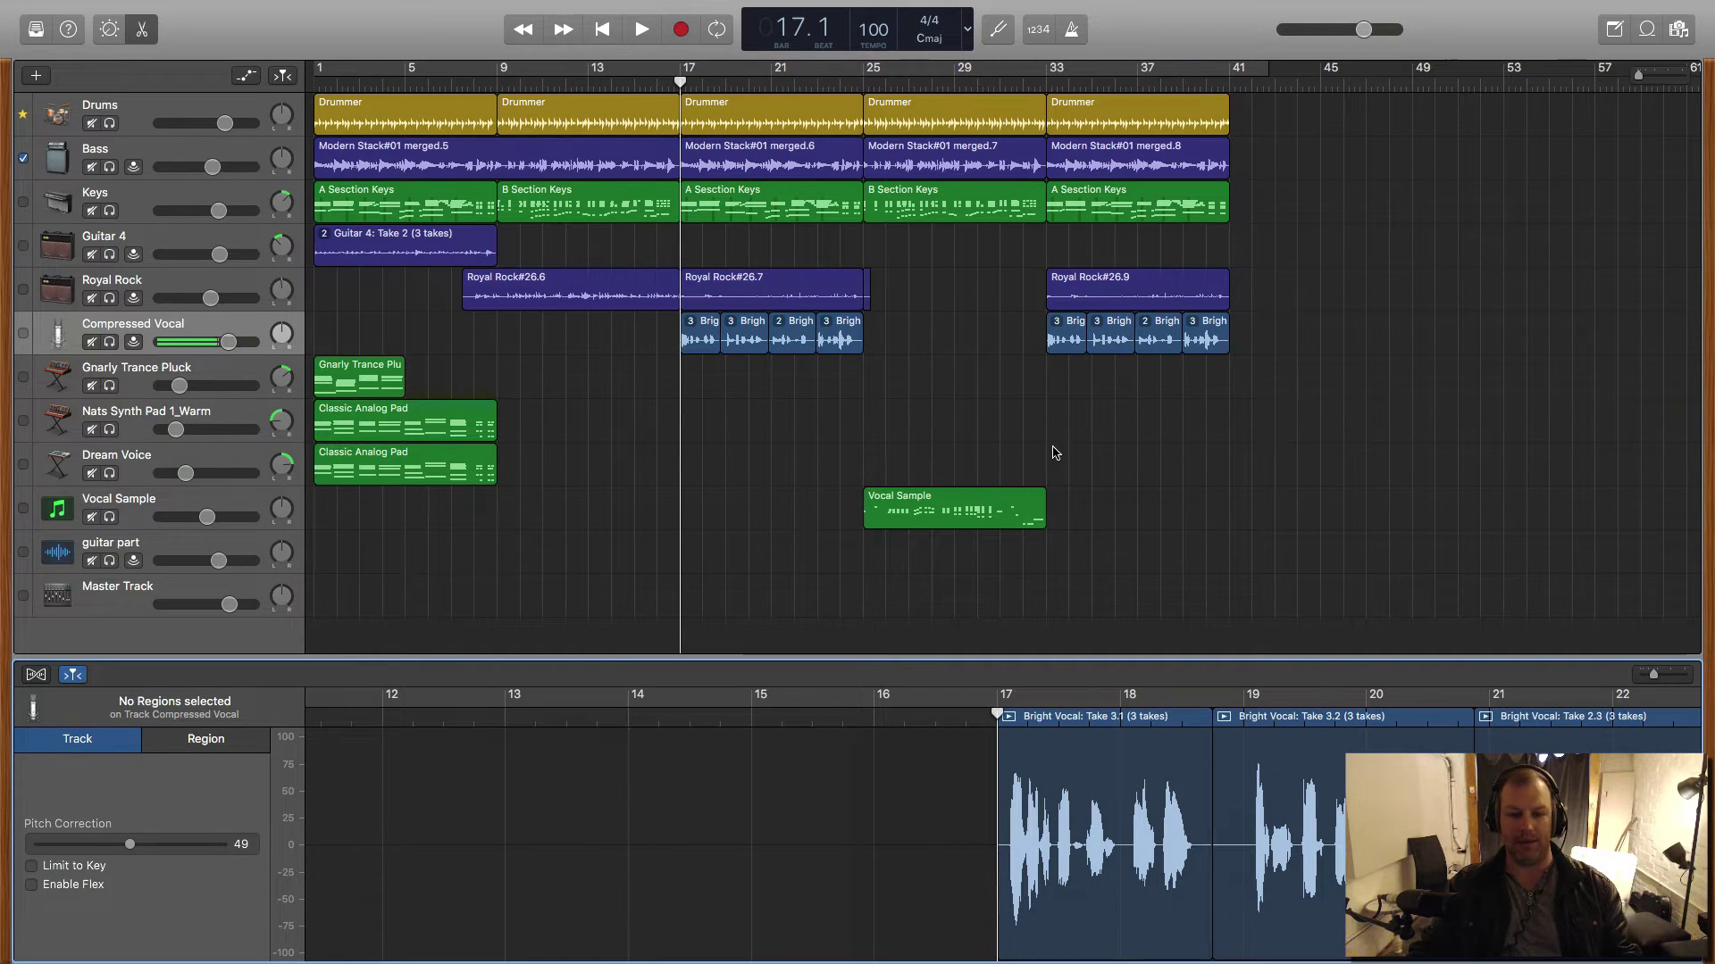
key(space)
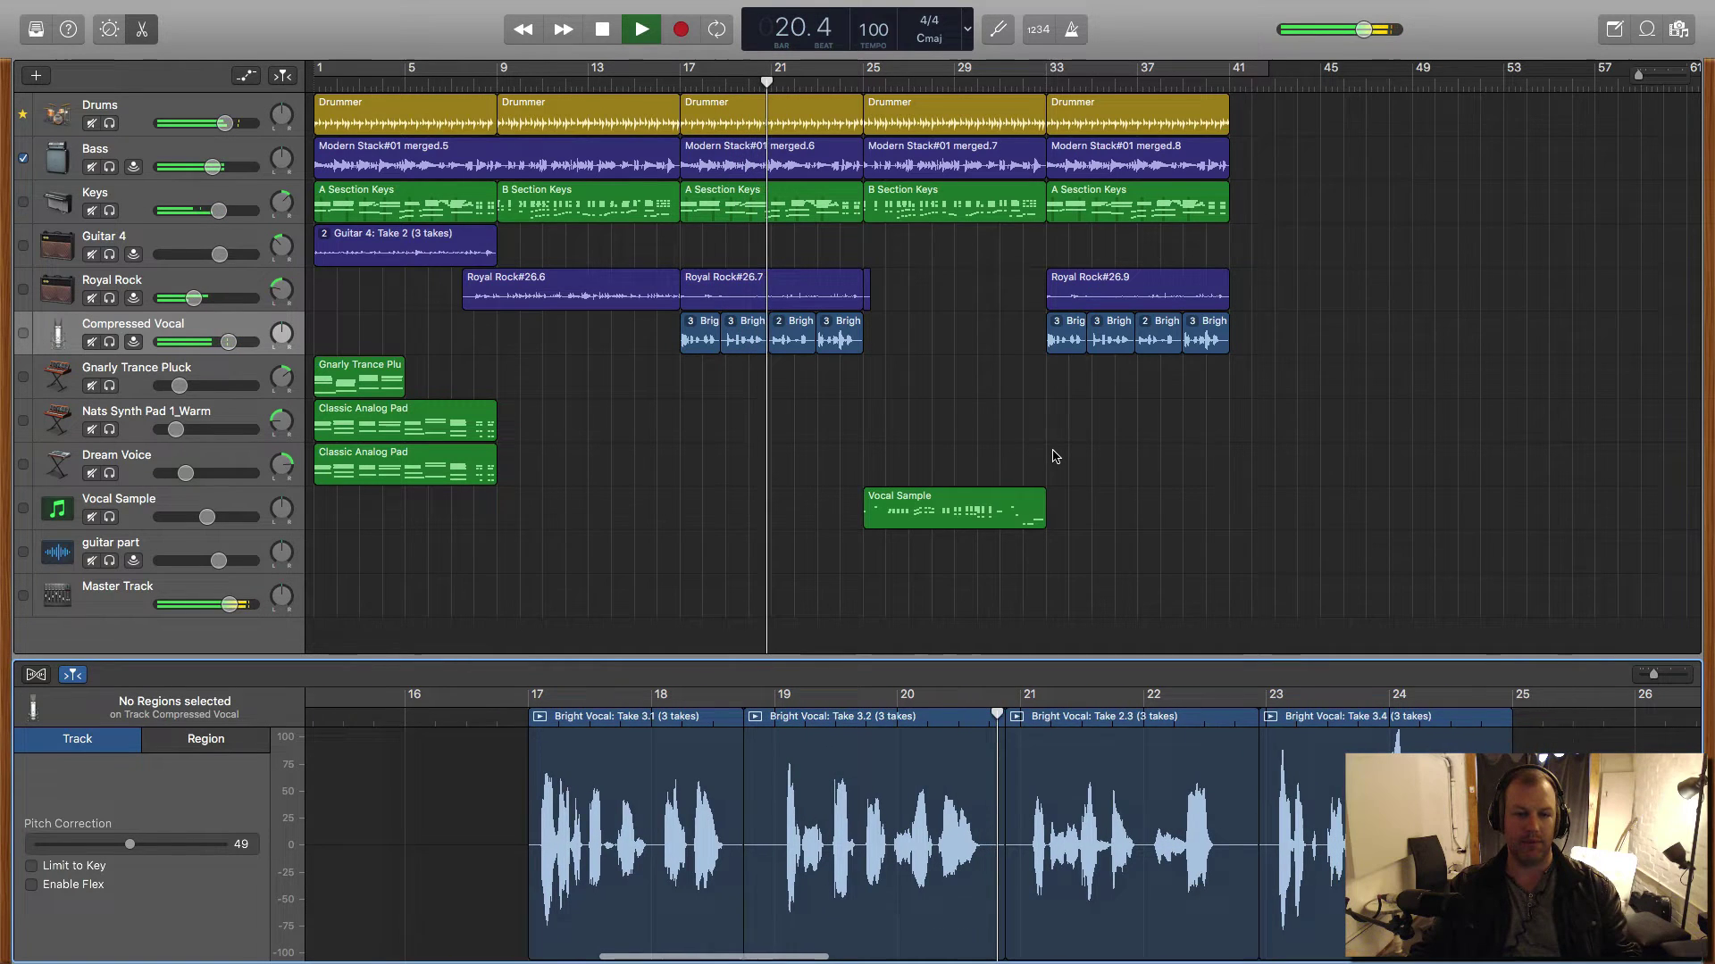
key(space)
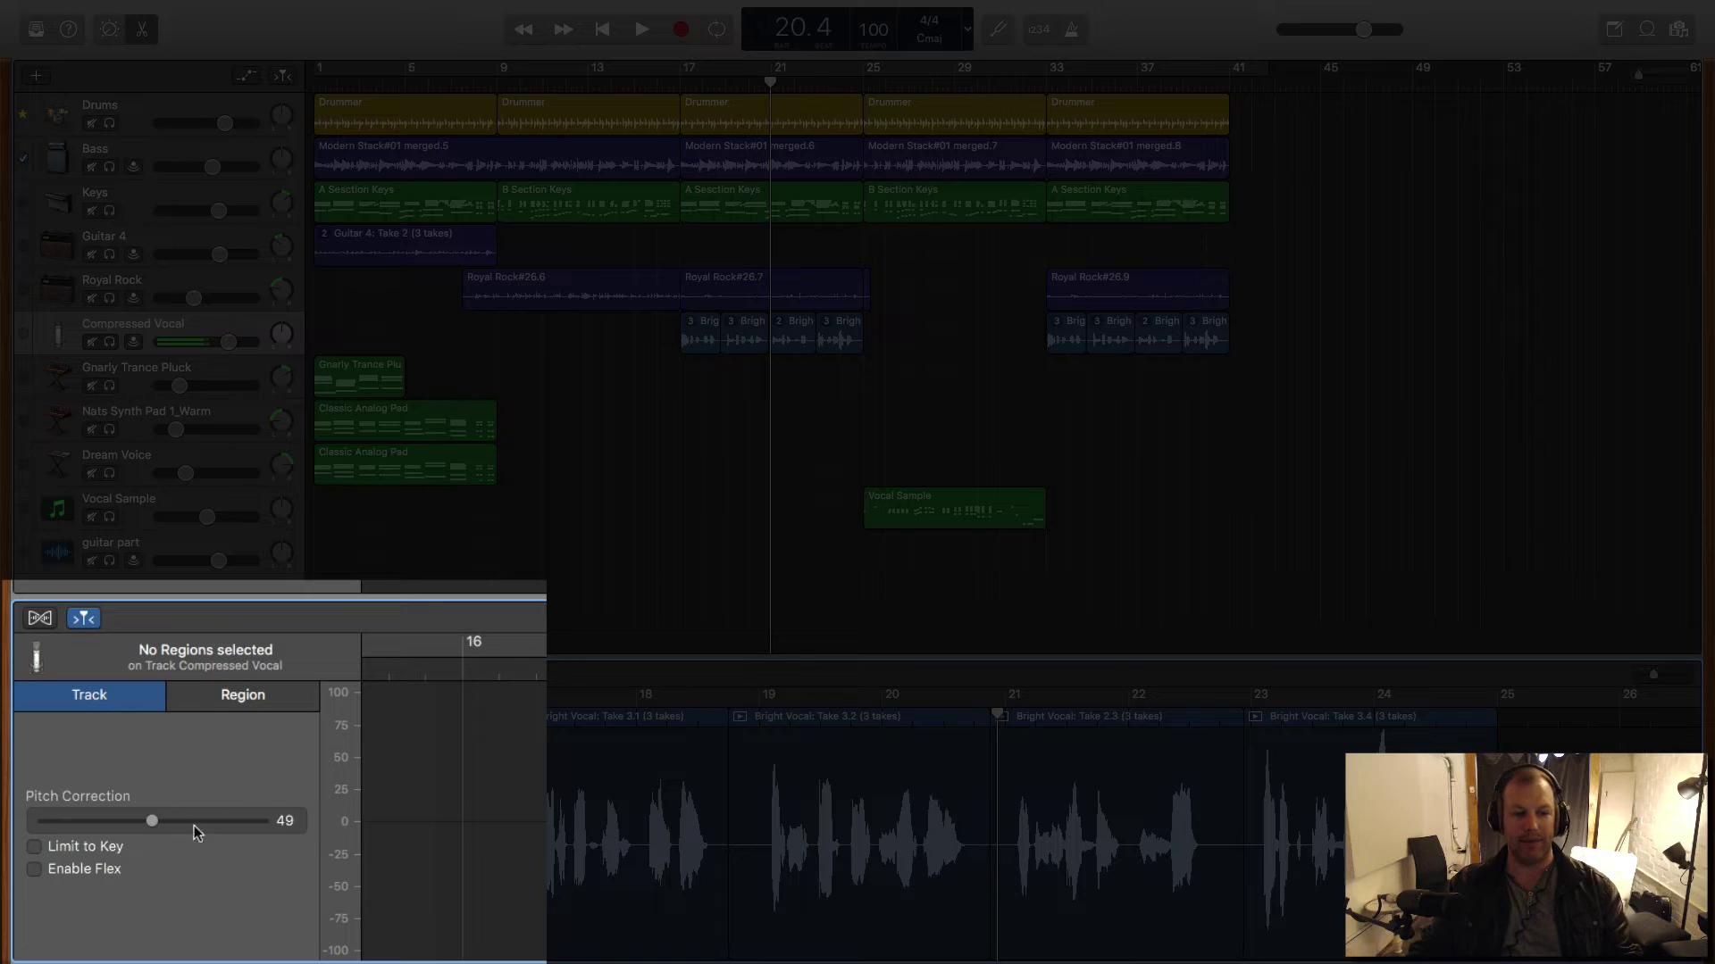
drag(150, 821, 266, 824)
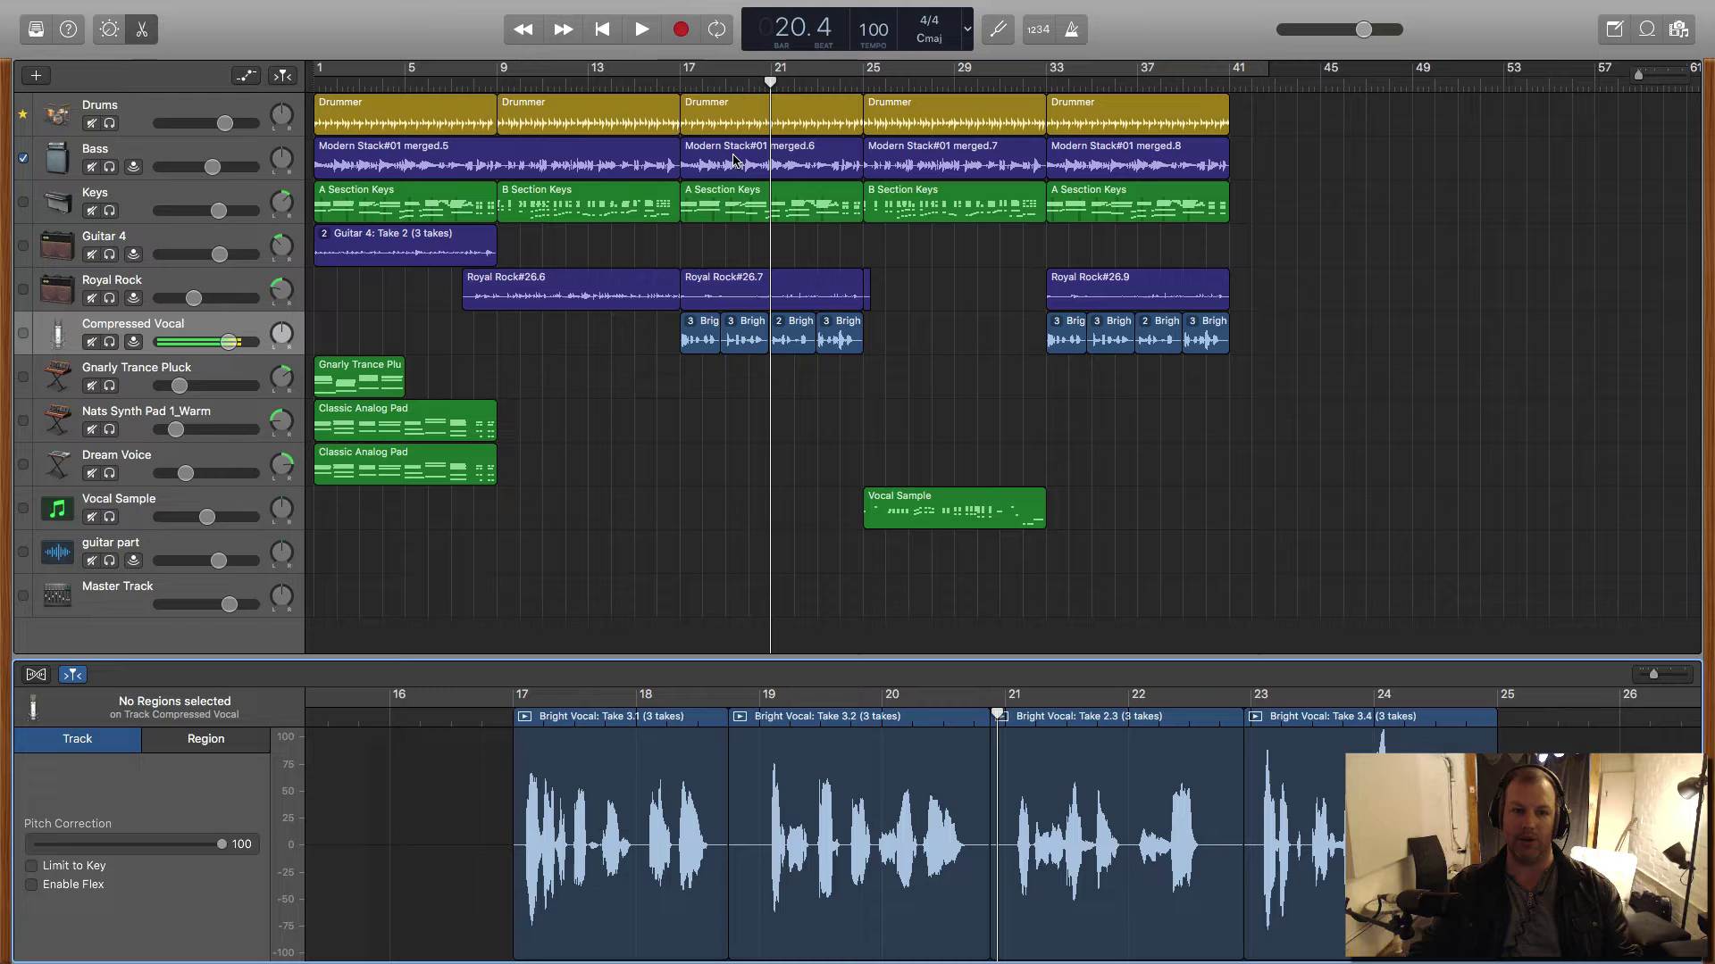
click(680, 77)
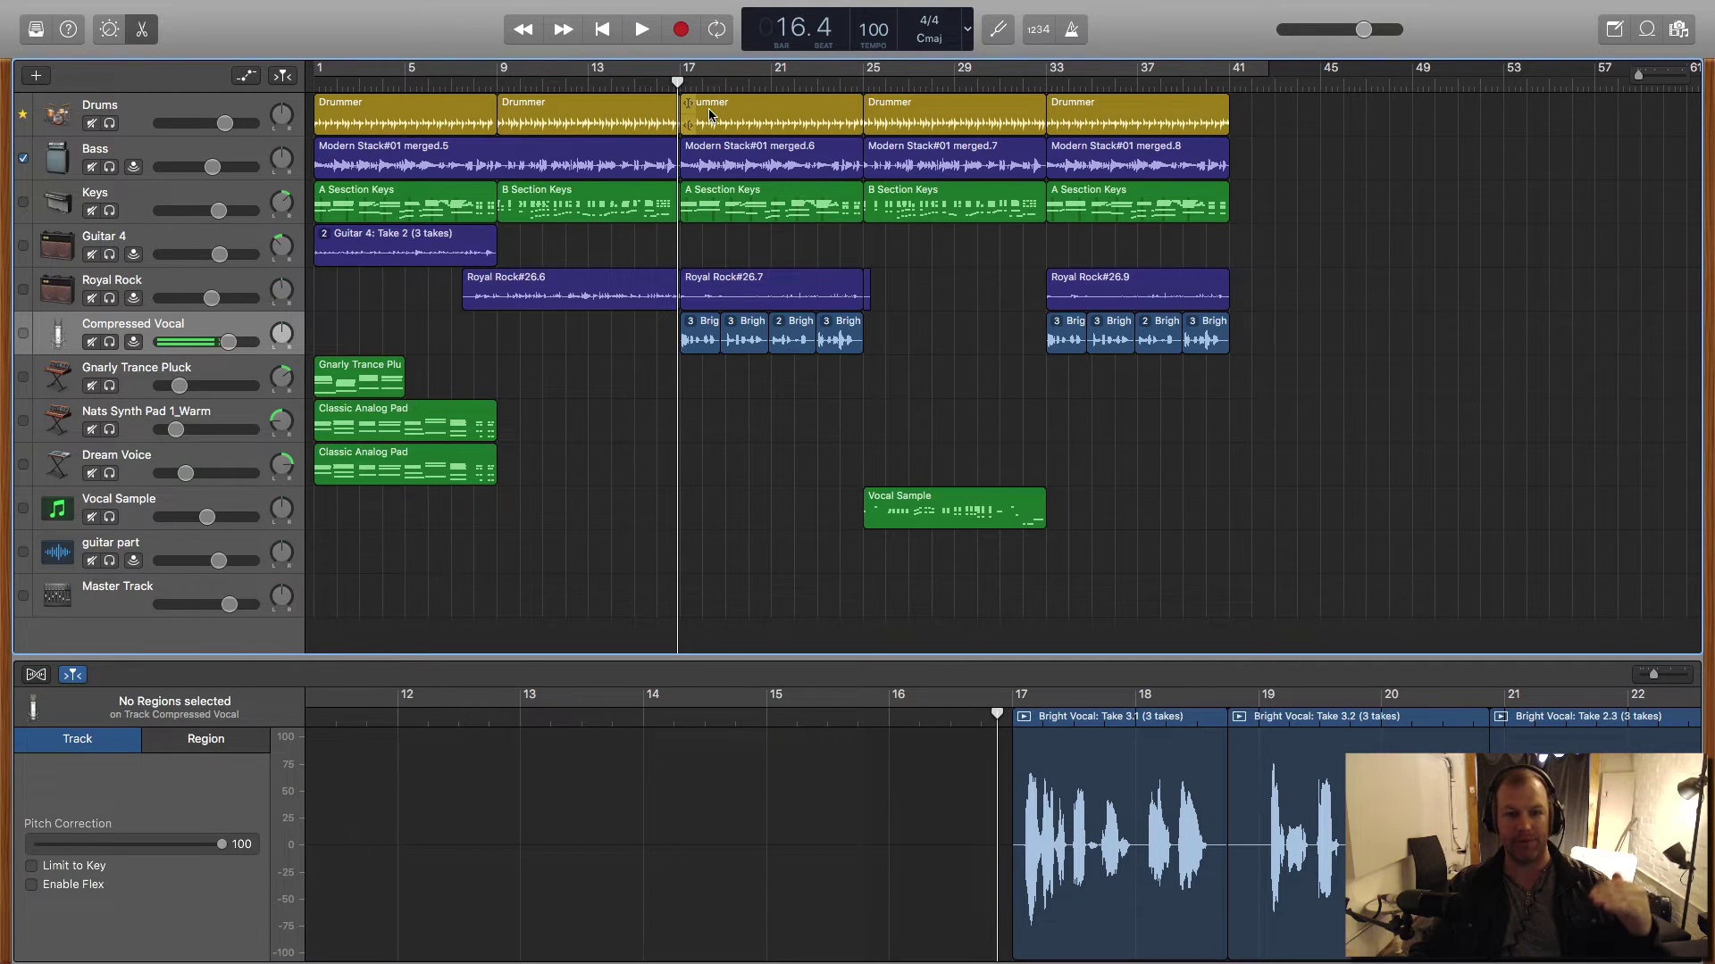
key(space)
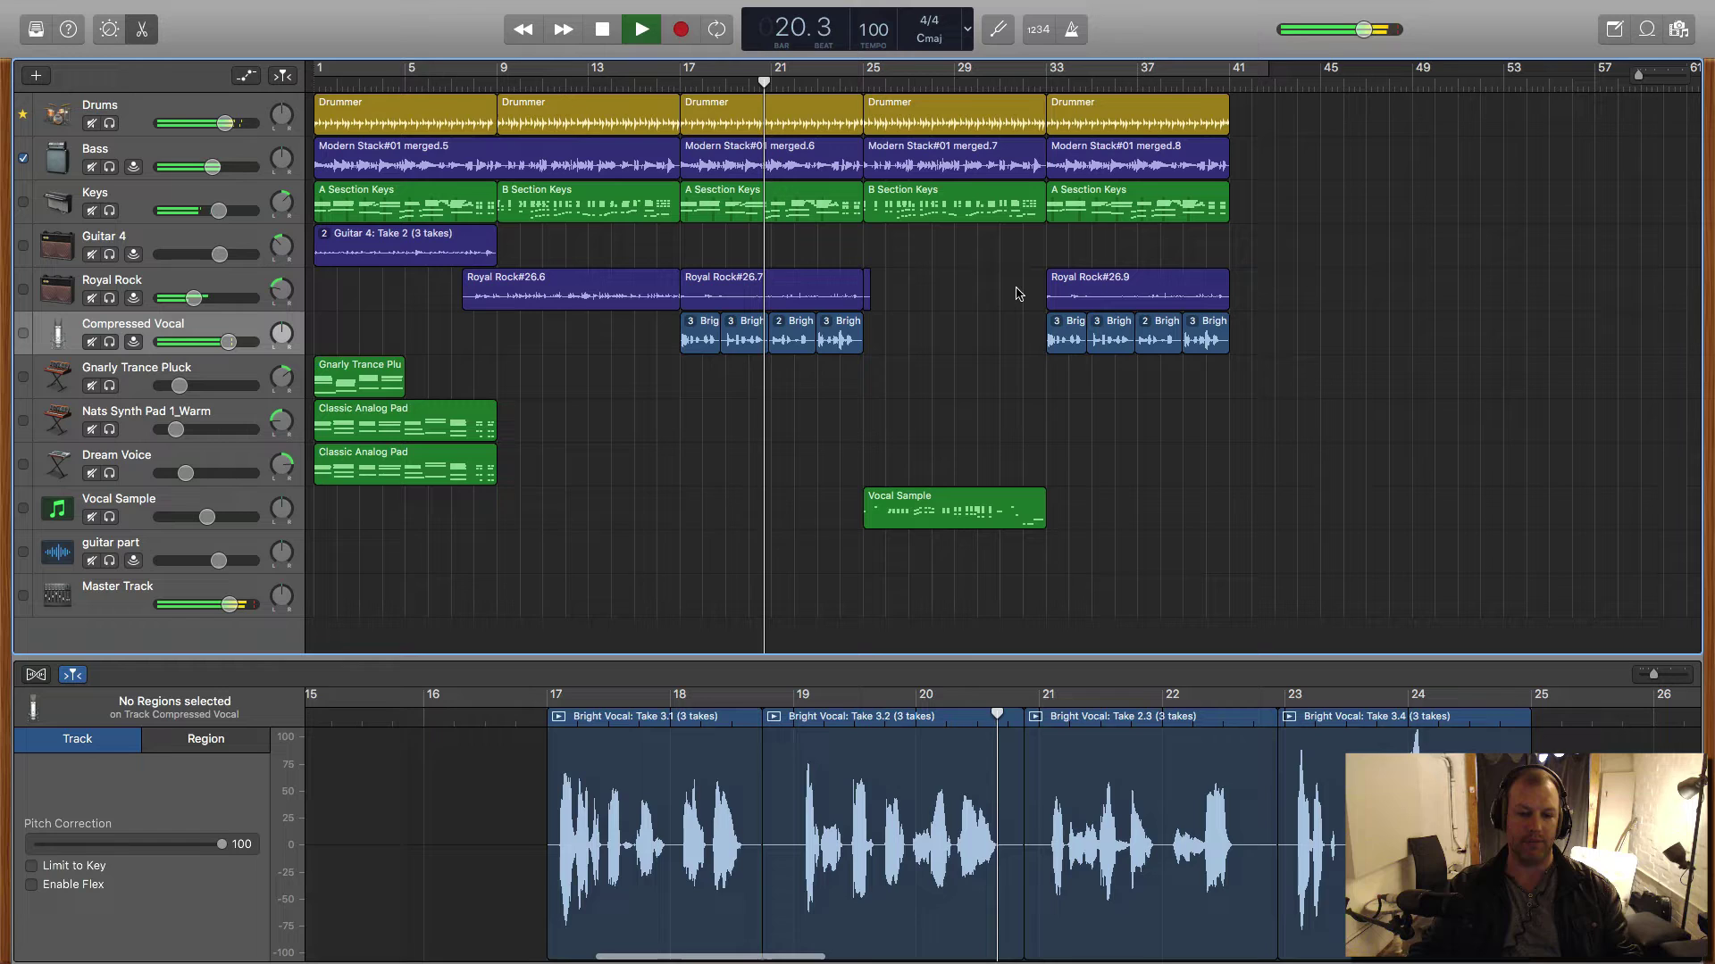
key(space)
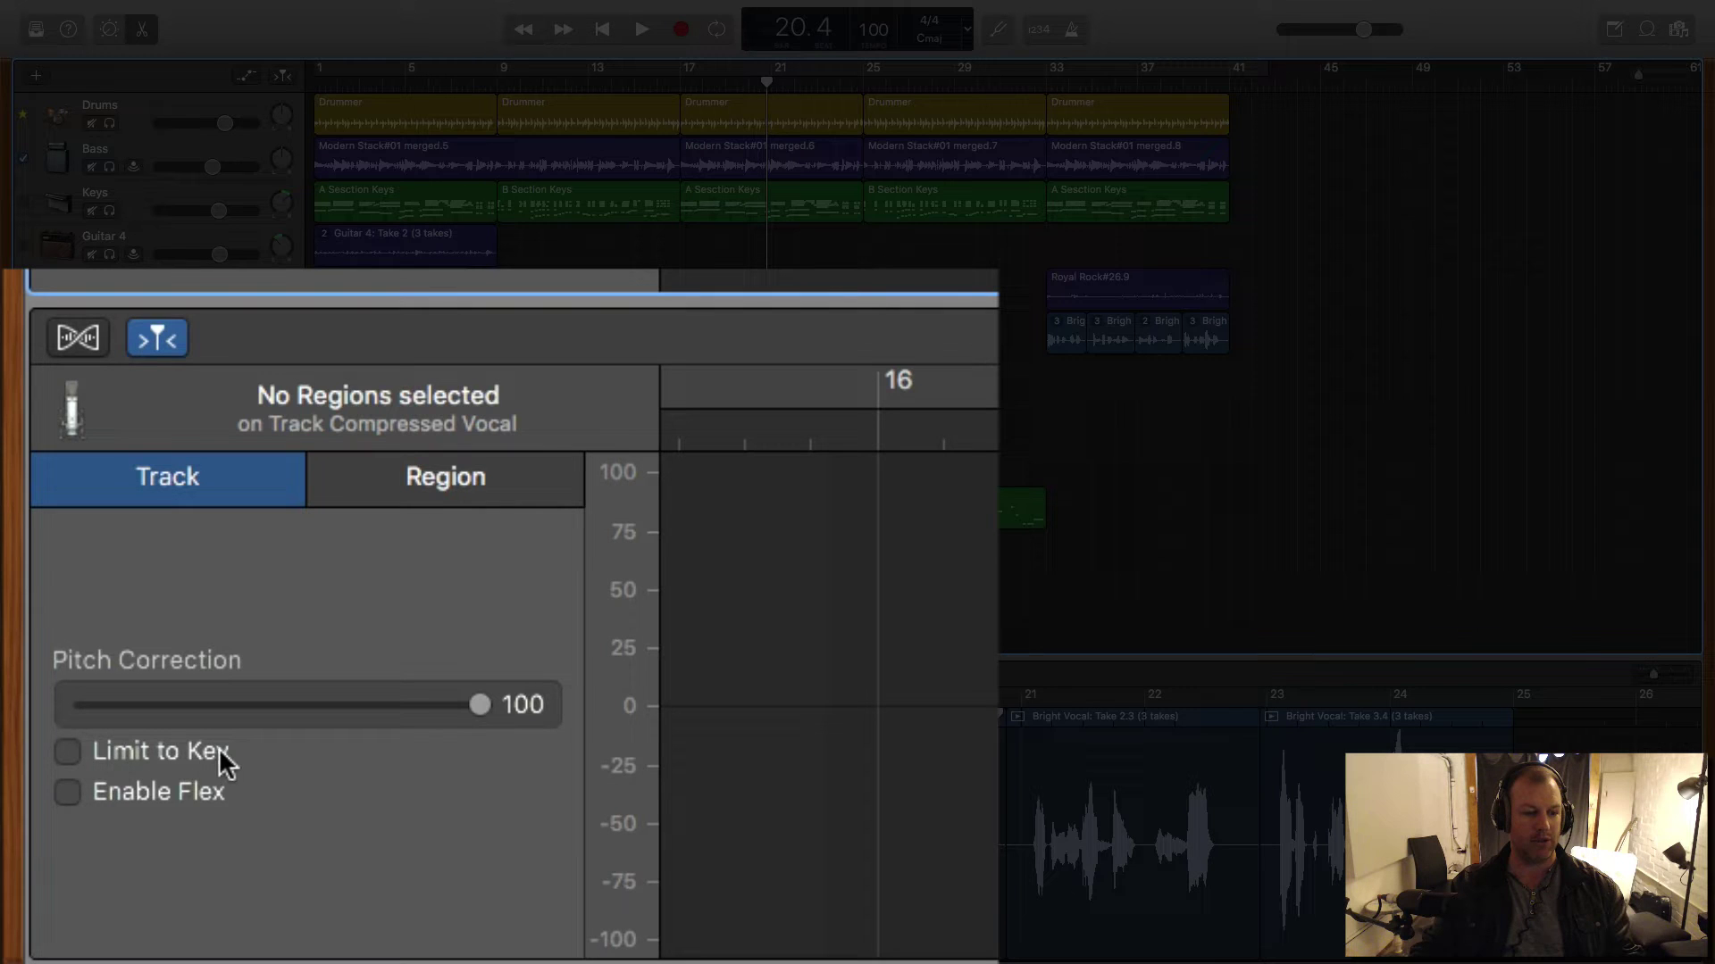
Step: Tick Limit to Key for the Compressed Vocal track's pitch correction
click(64, 750)
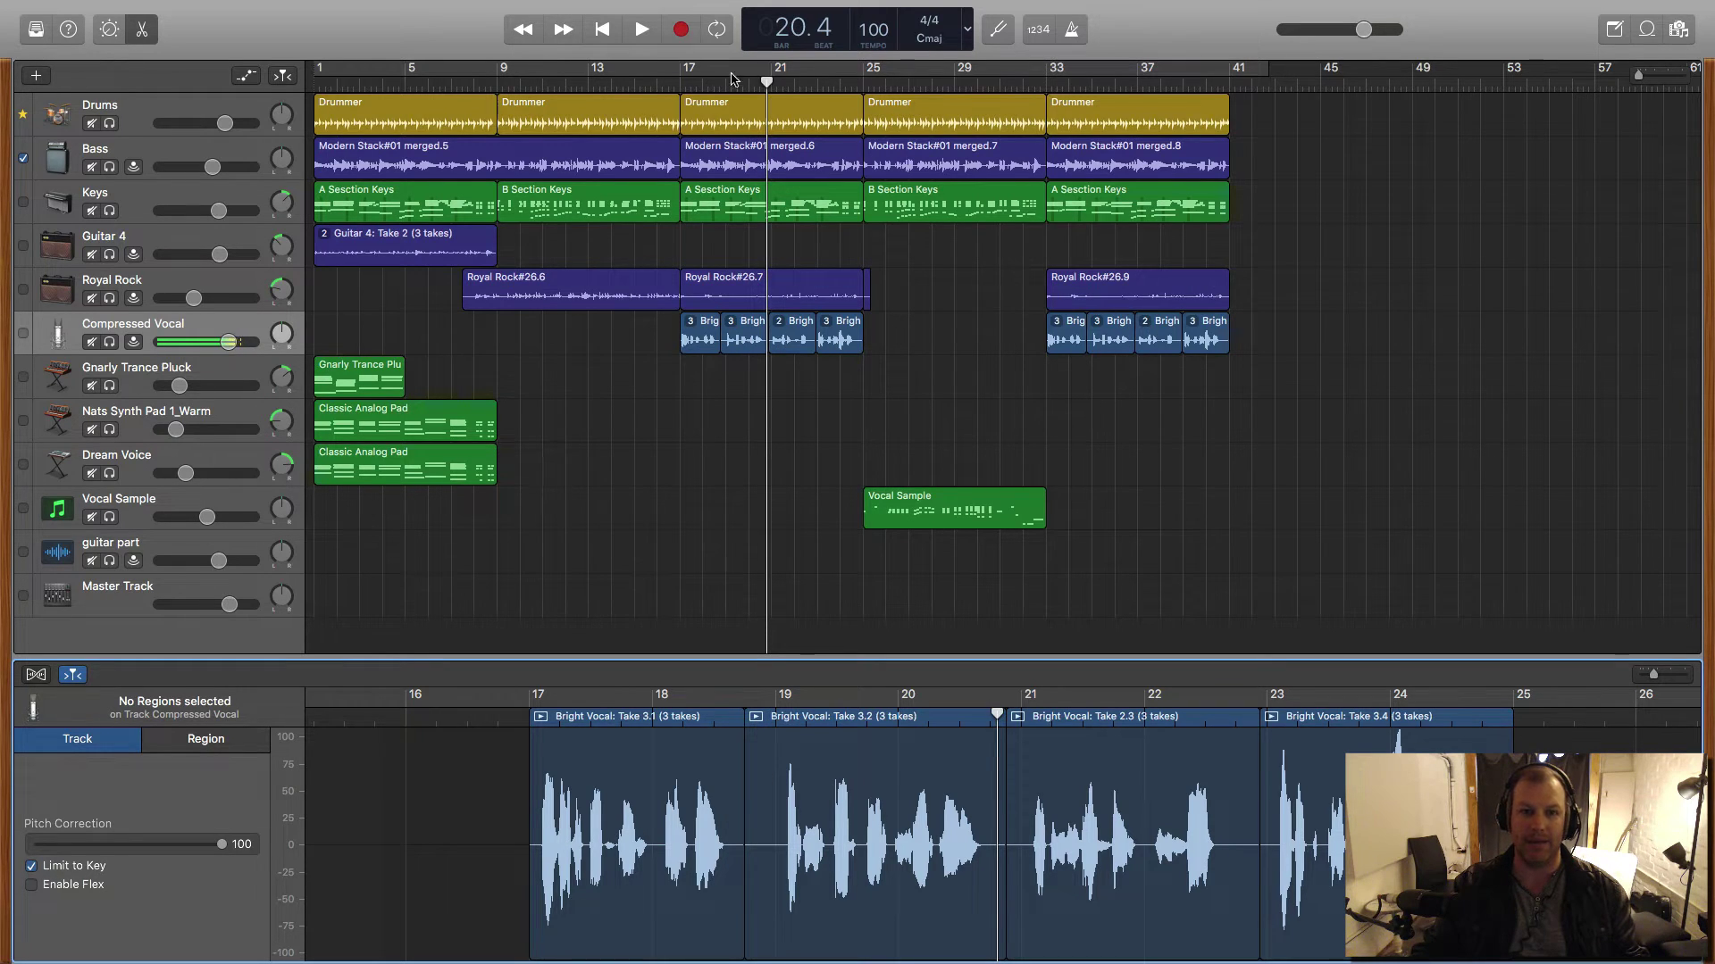
Step: Replay the pitch-corrected vocal from bar 16, then set the playhead to bar 17
click(689, 77)
click(677, 77)
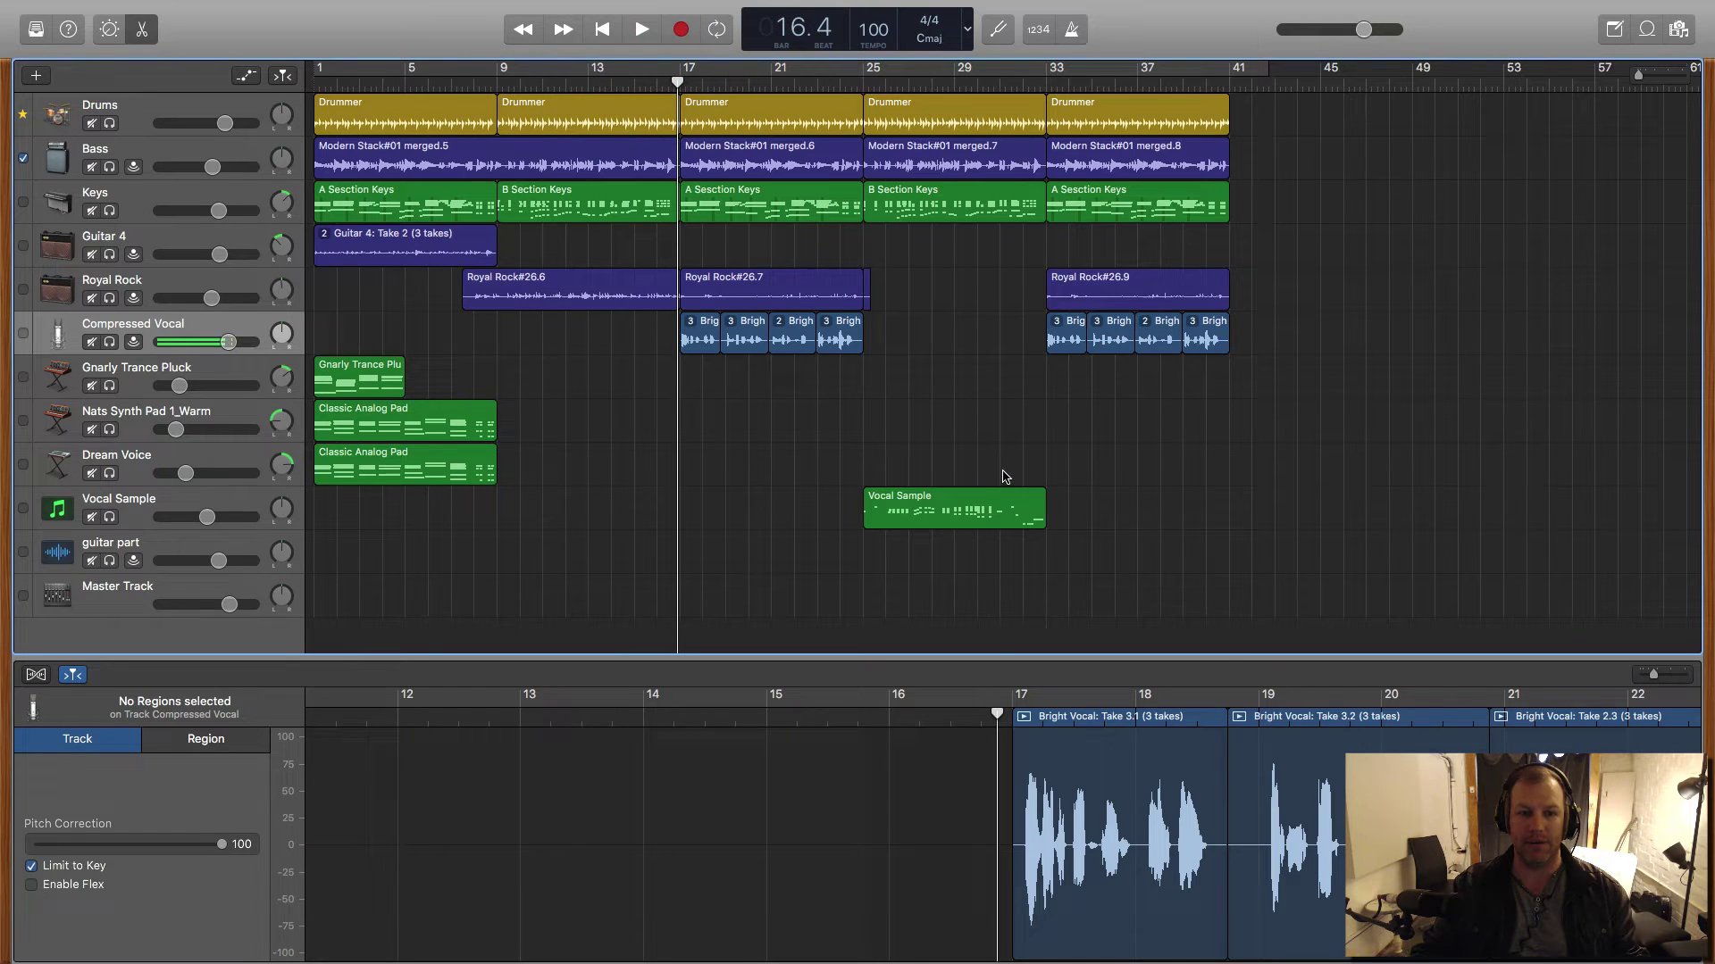
key(space)
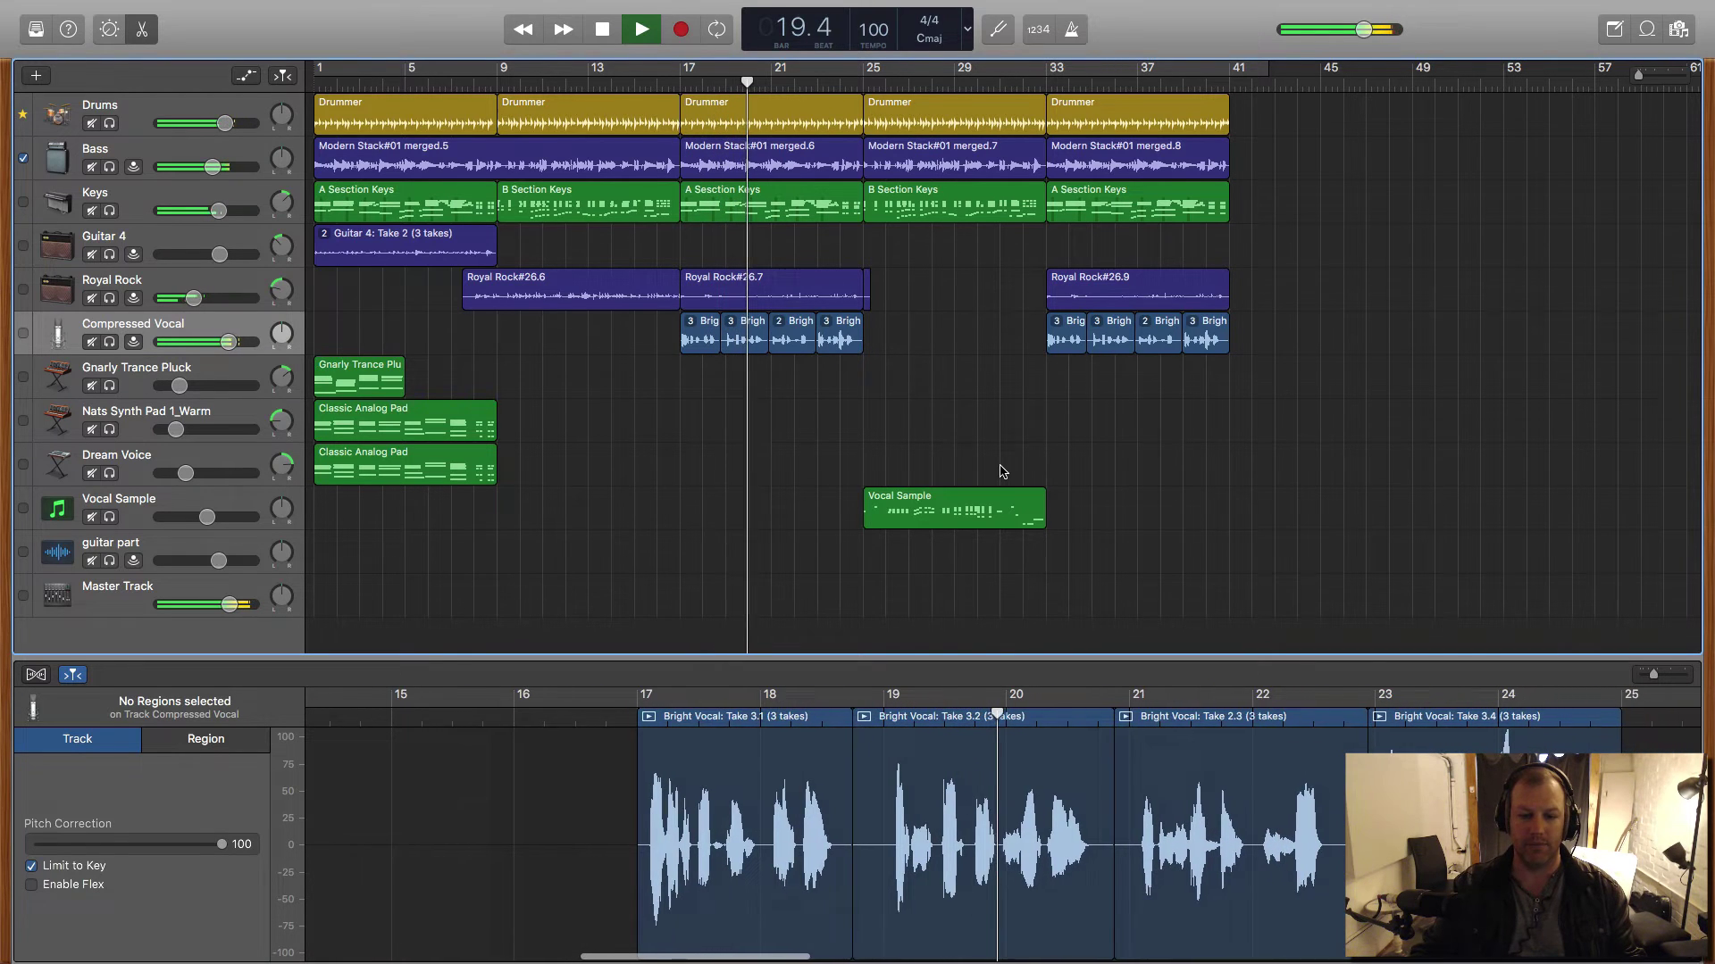
key(space)
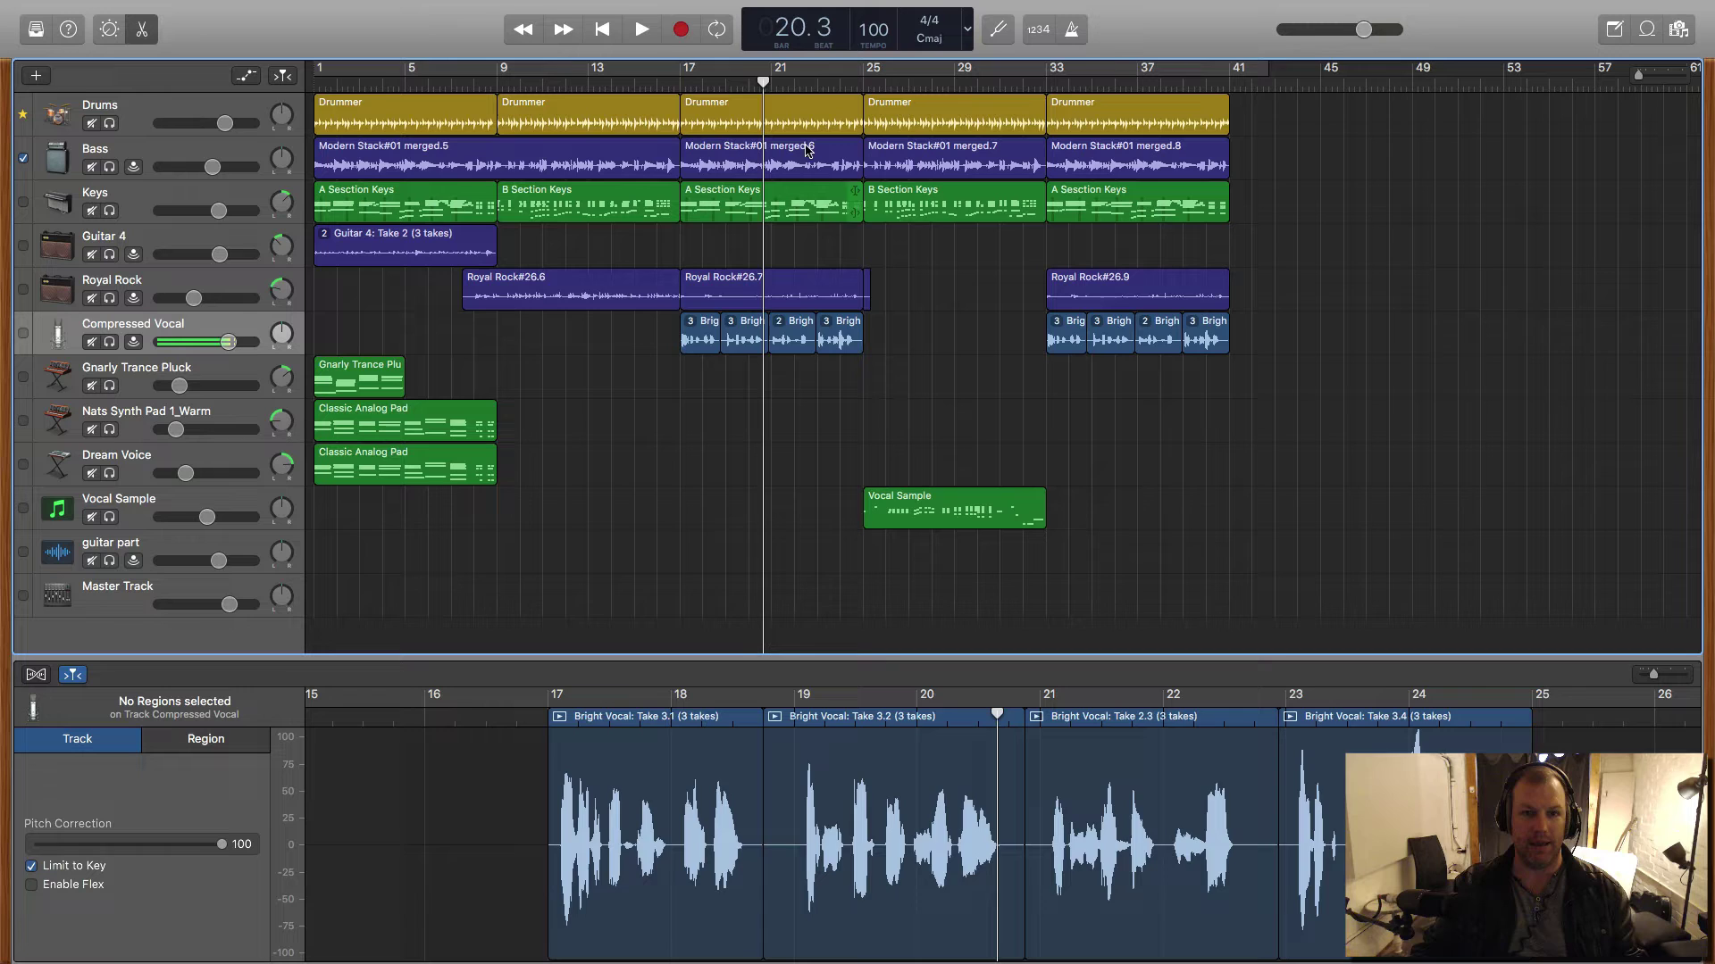
click(681, 83)
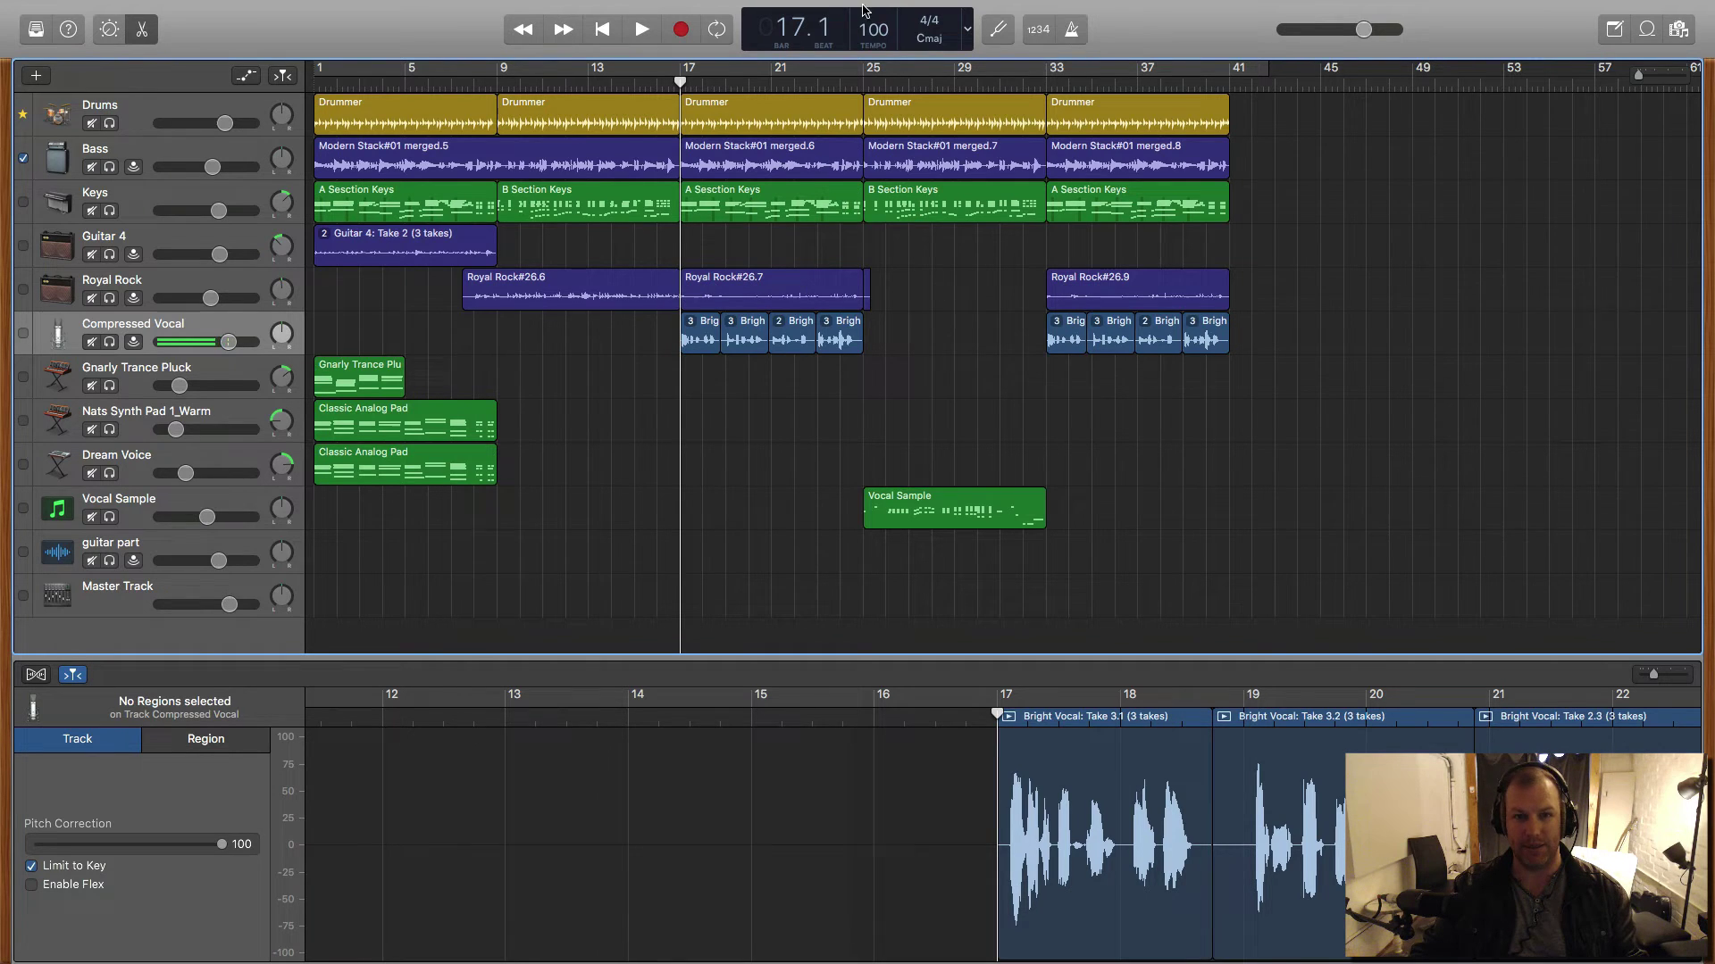
Step: Check the song key list without changing it and bring up the Musical Typing keyboard
click(940, 51)
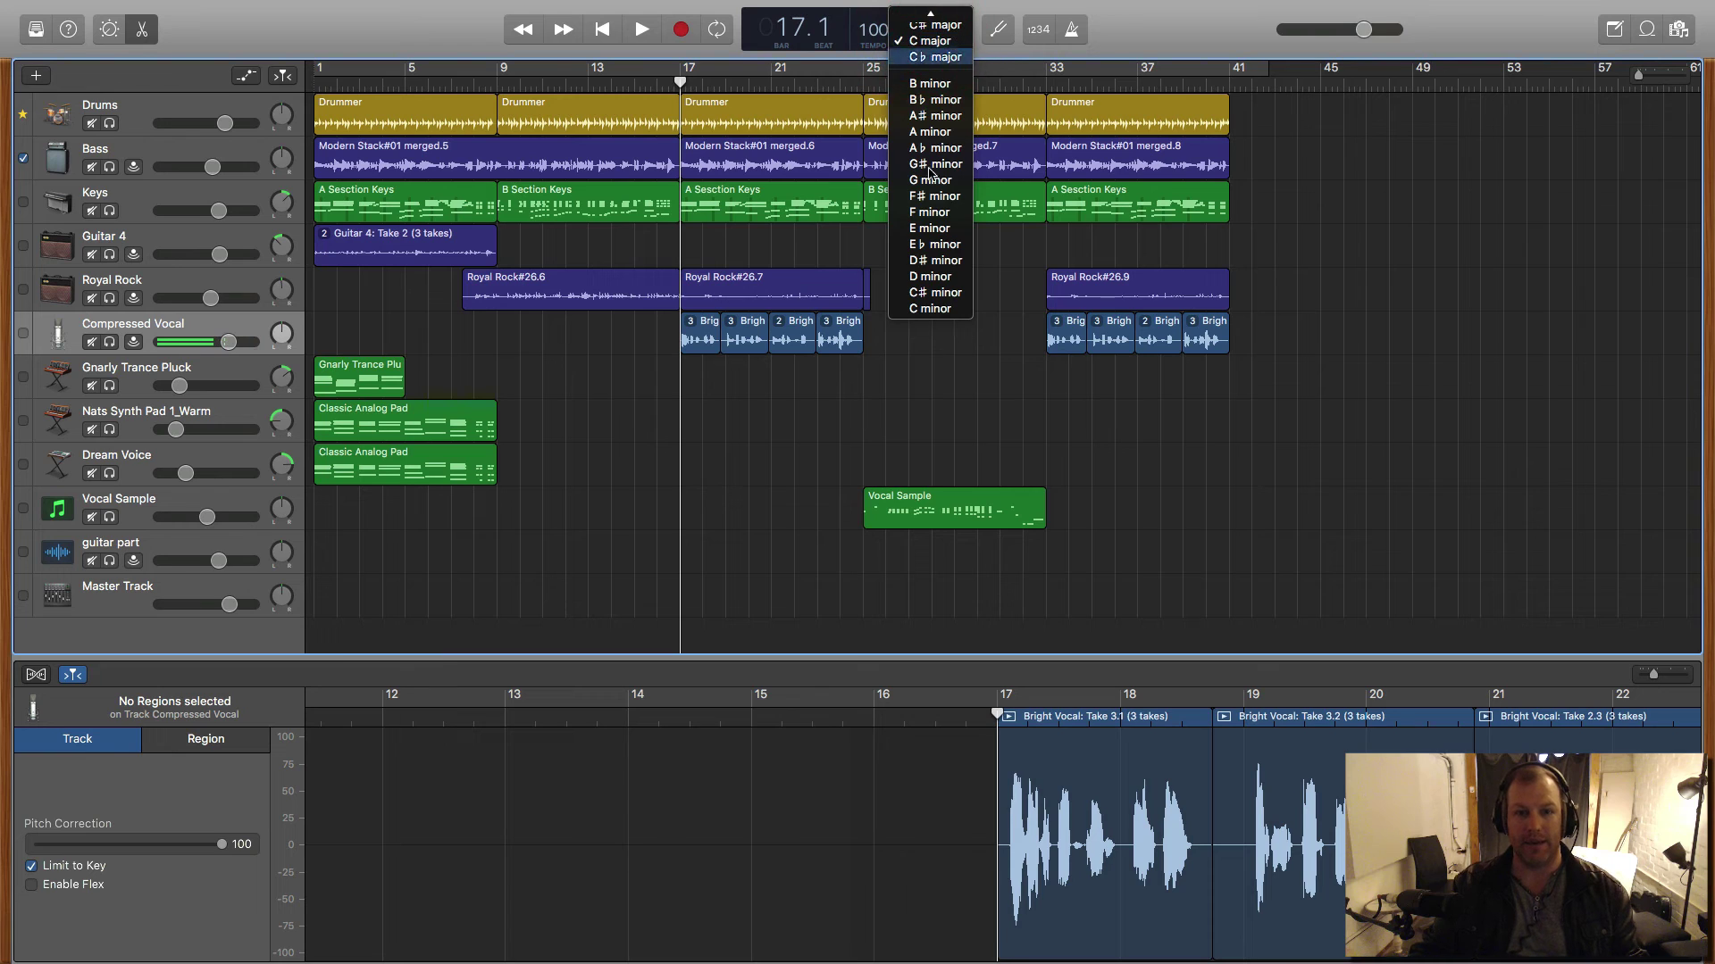
click(920, 426)
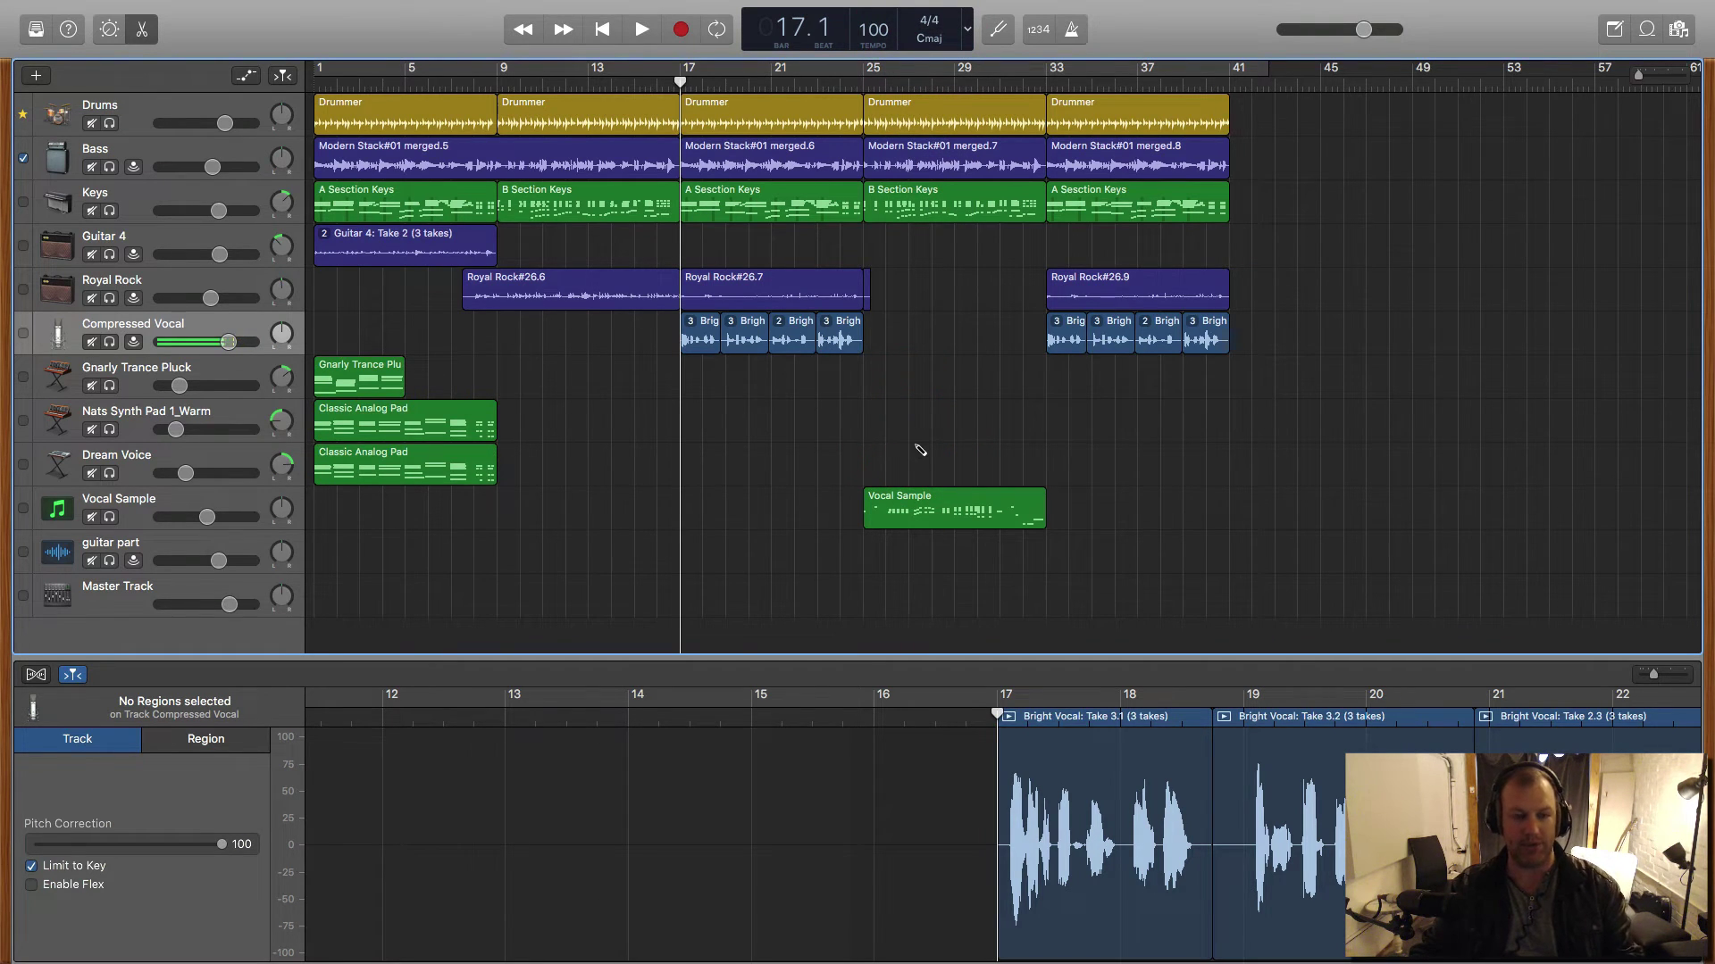
key(super+k)
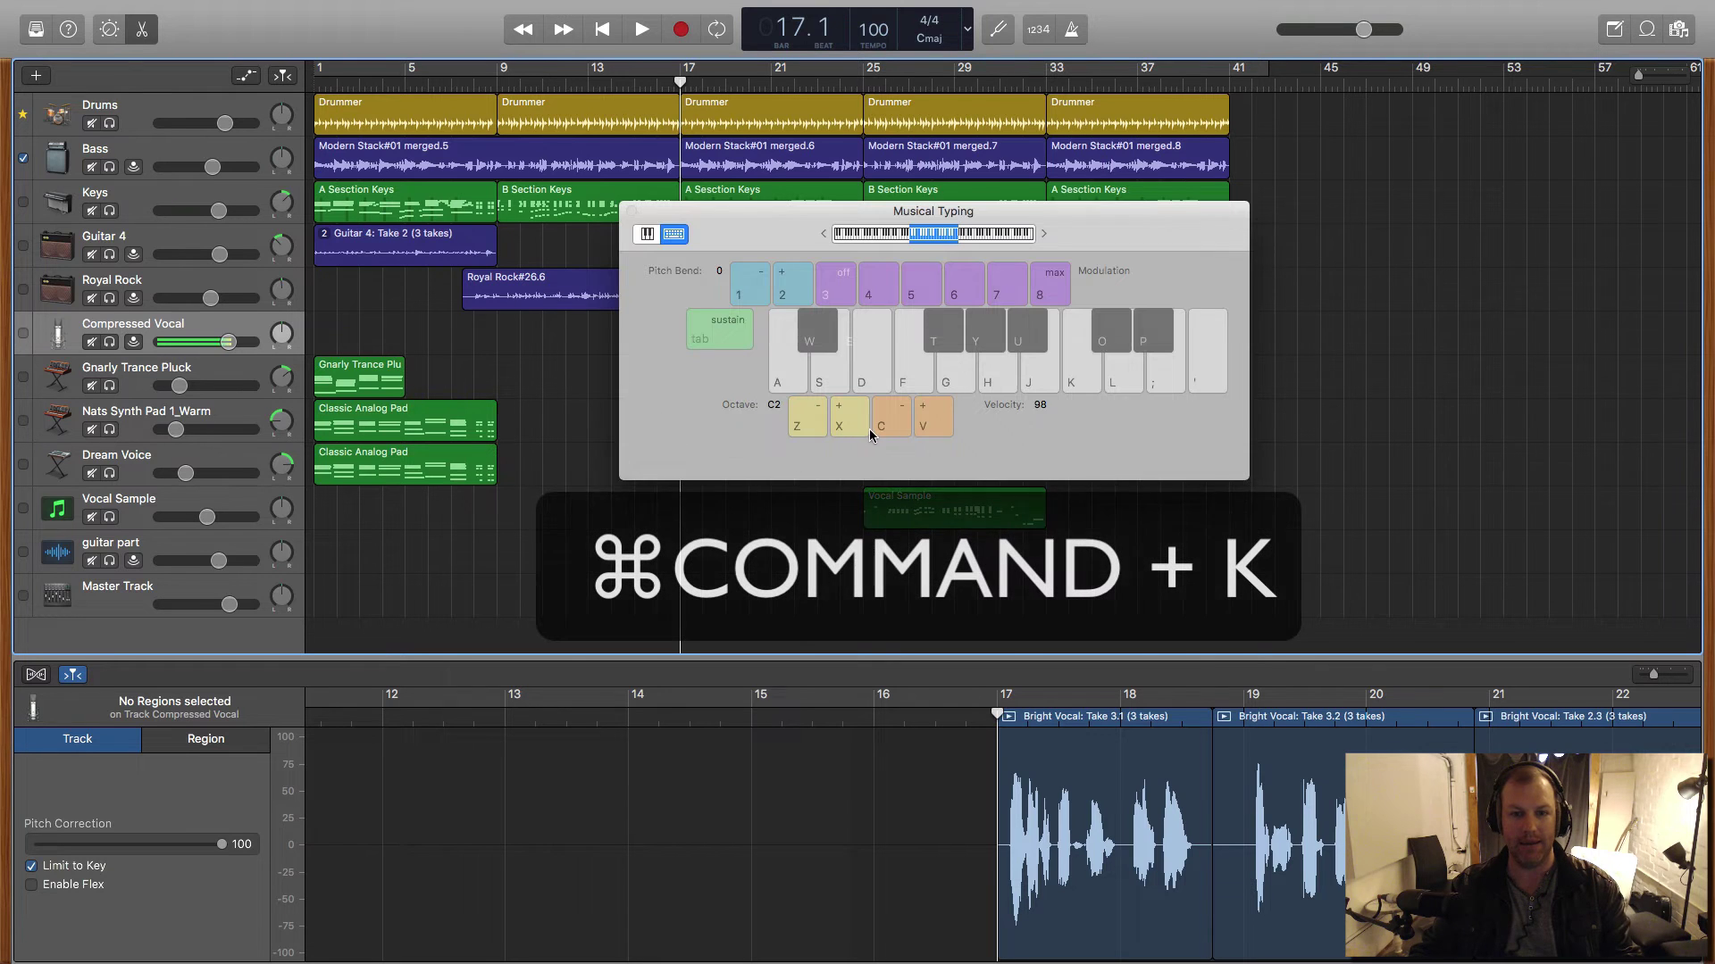
key(super+k)
key(super+k)
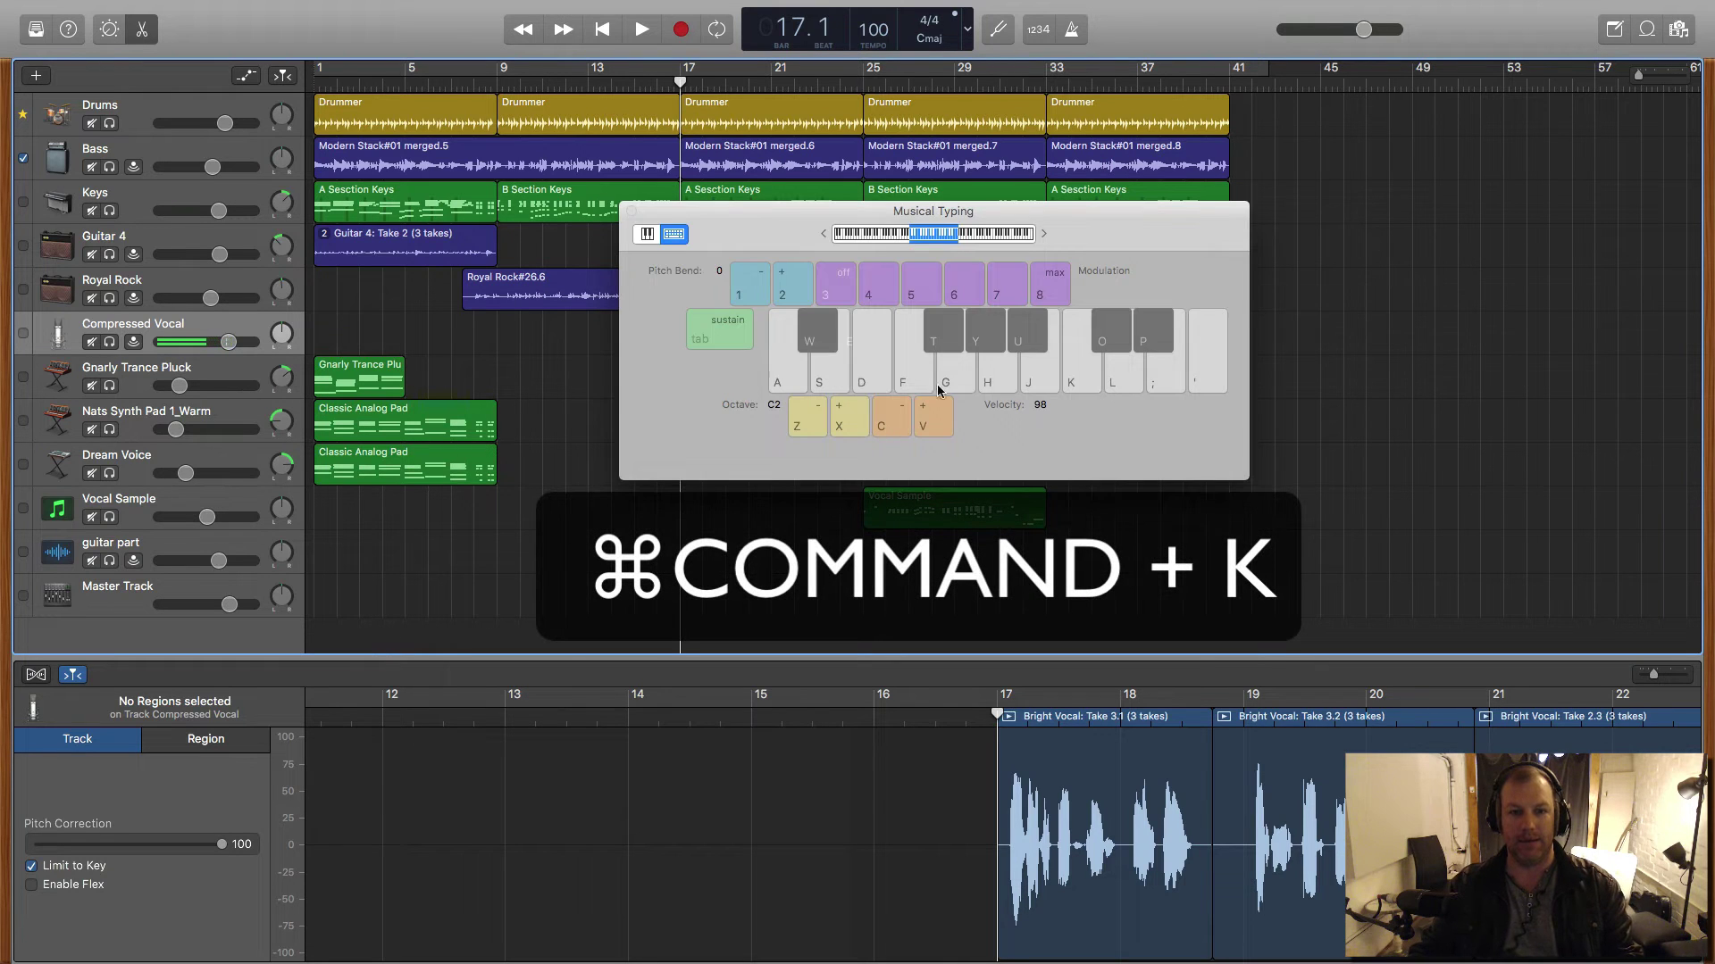
Step: Select the Keys track and play the song from bar 1
click(211, 197)
click(318, 76)
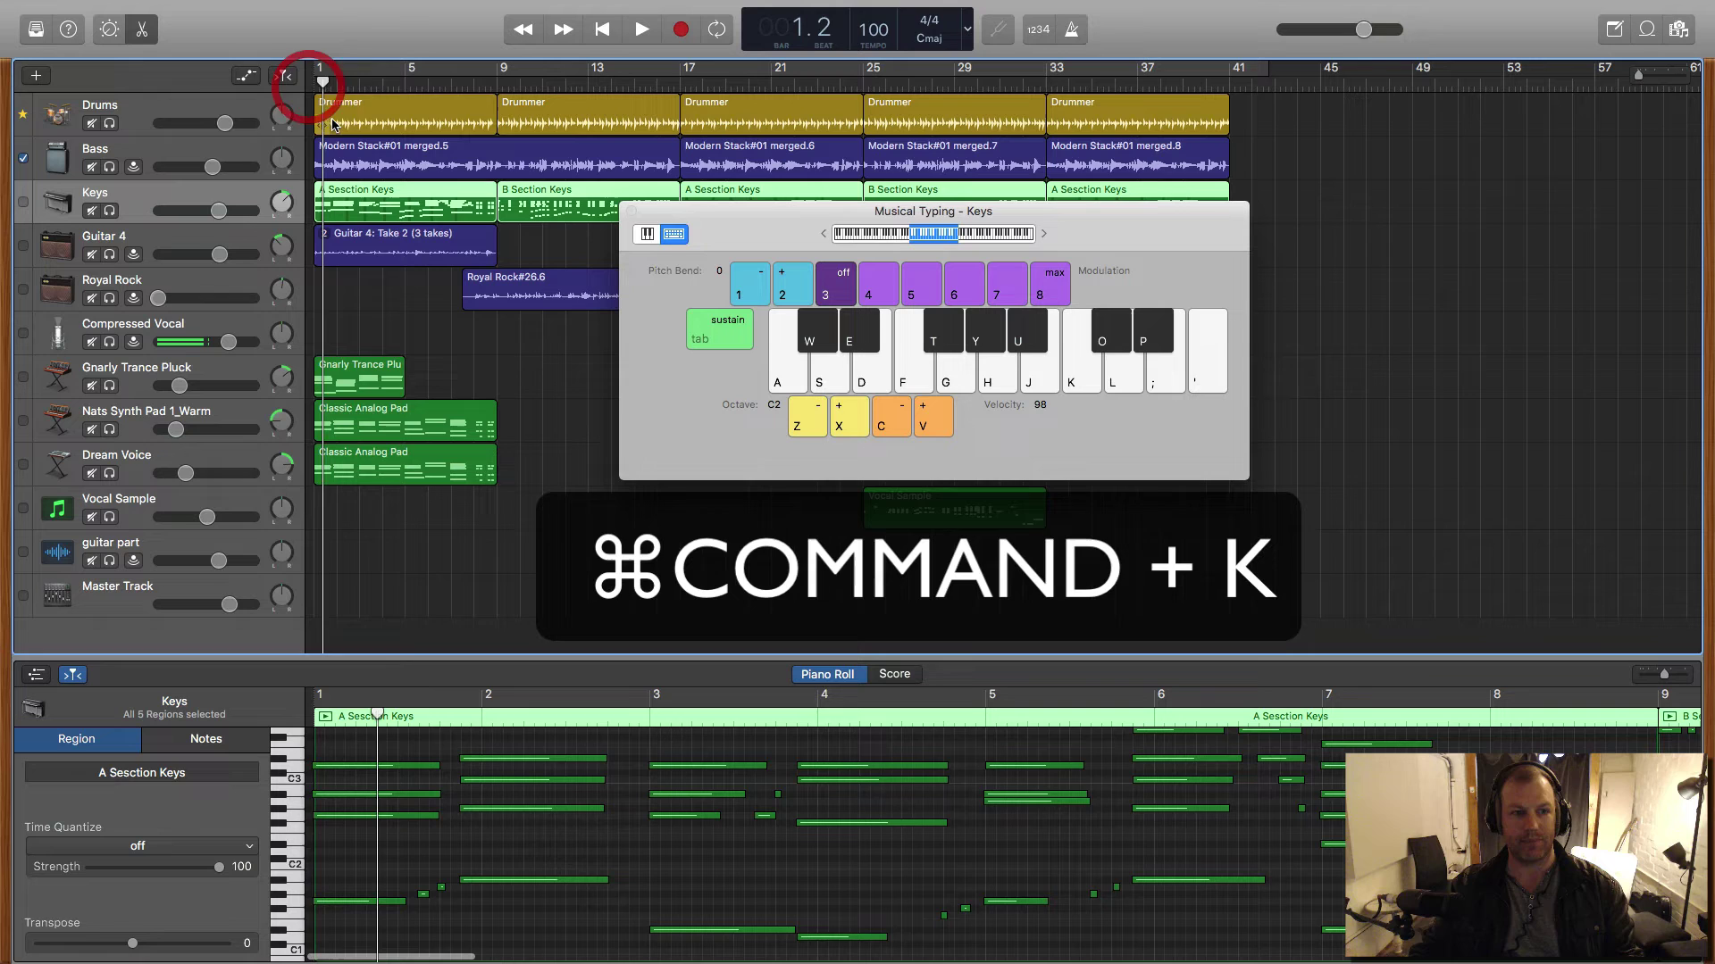
click(318, 70)
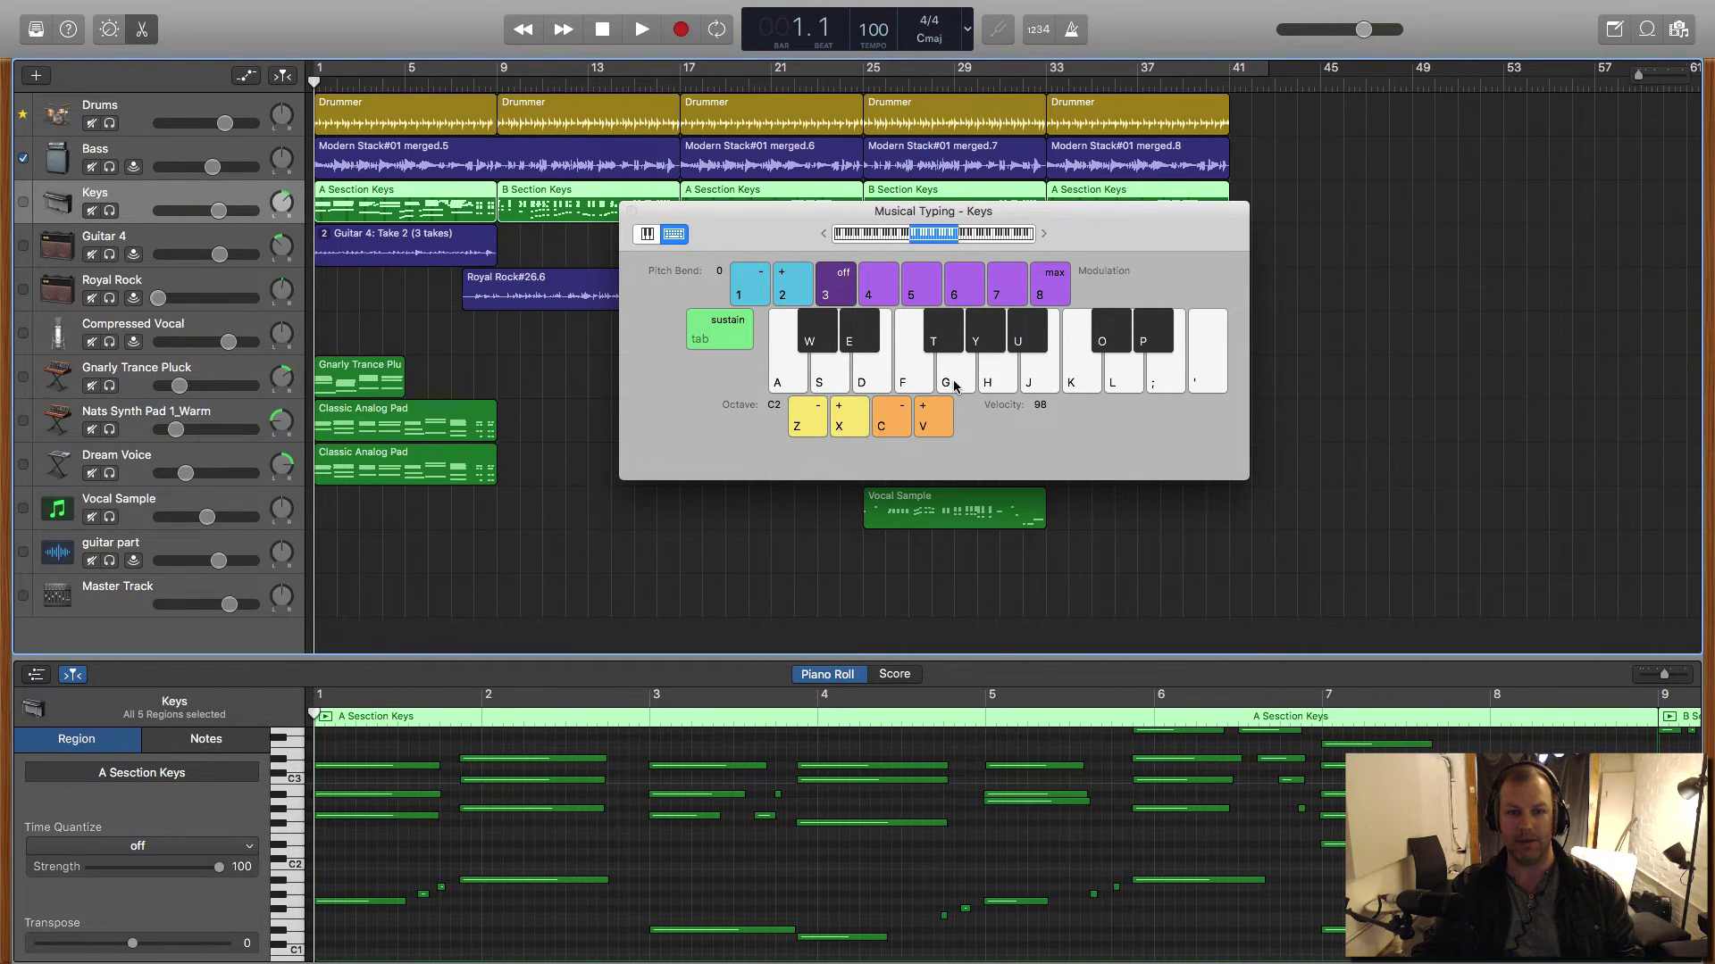
key(space)
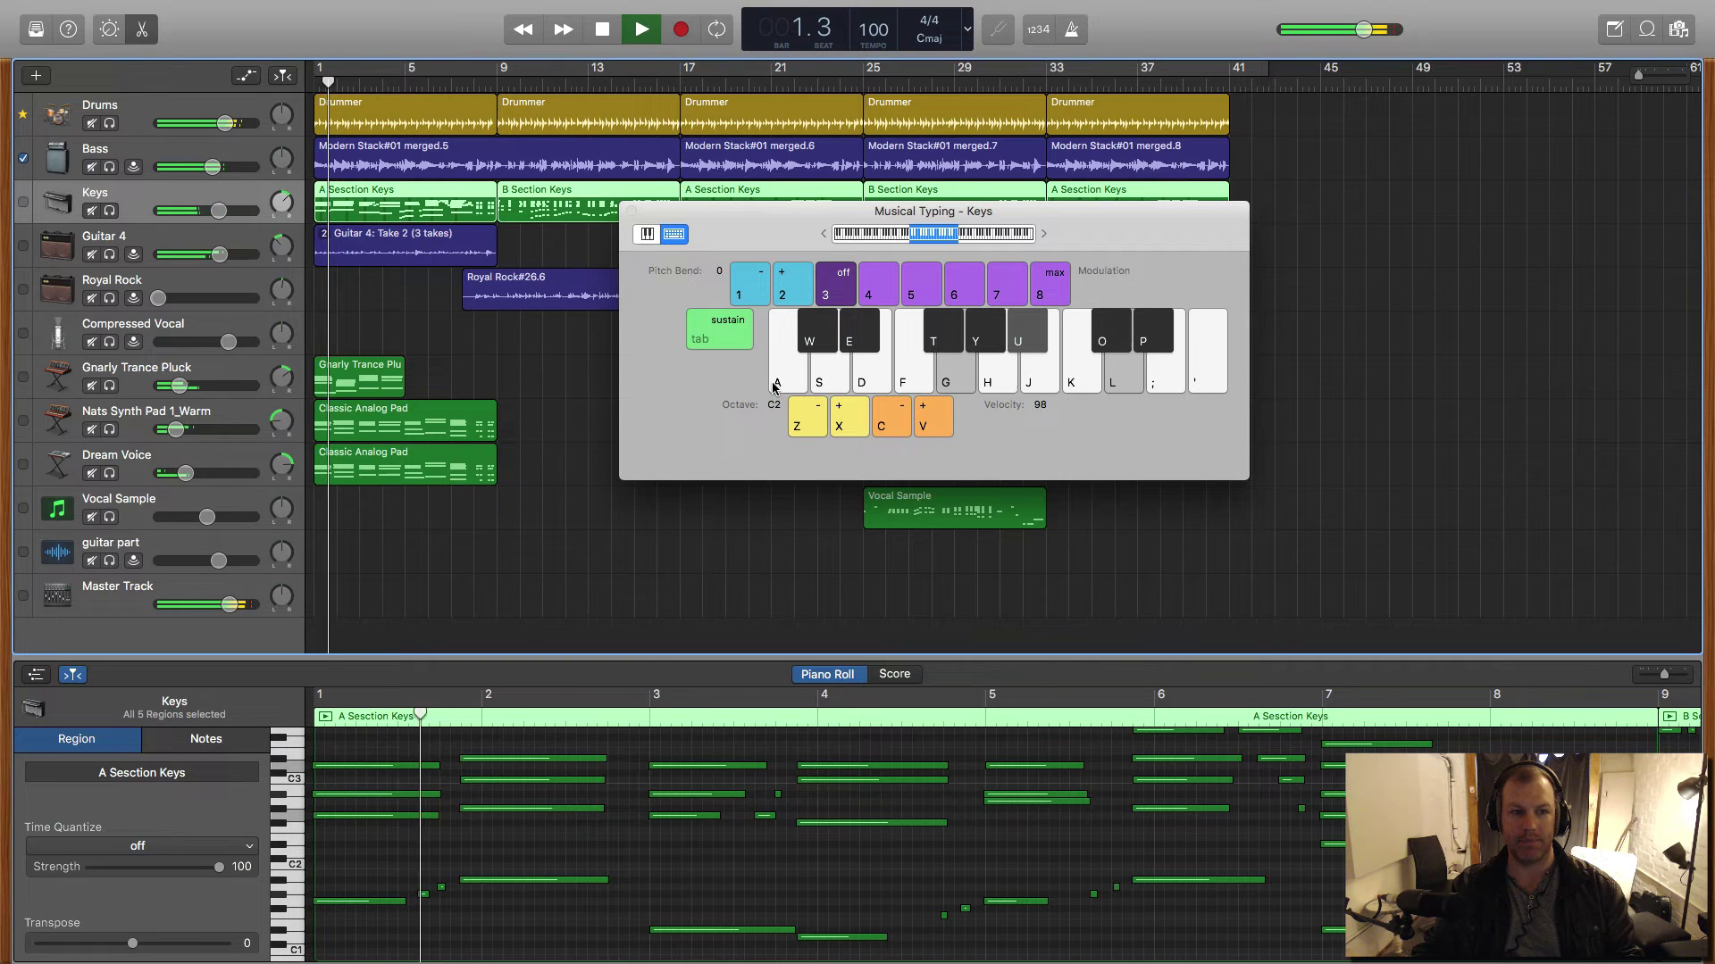
key(space)
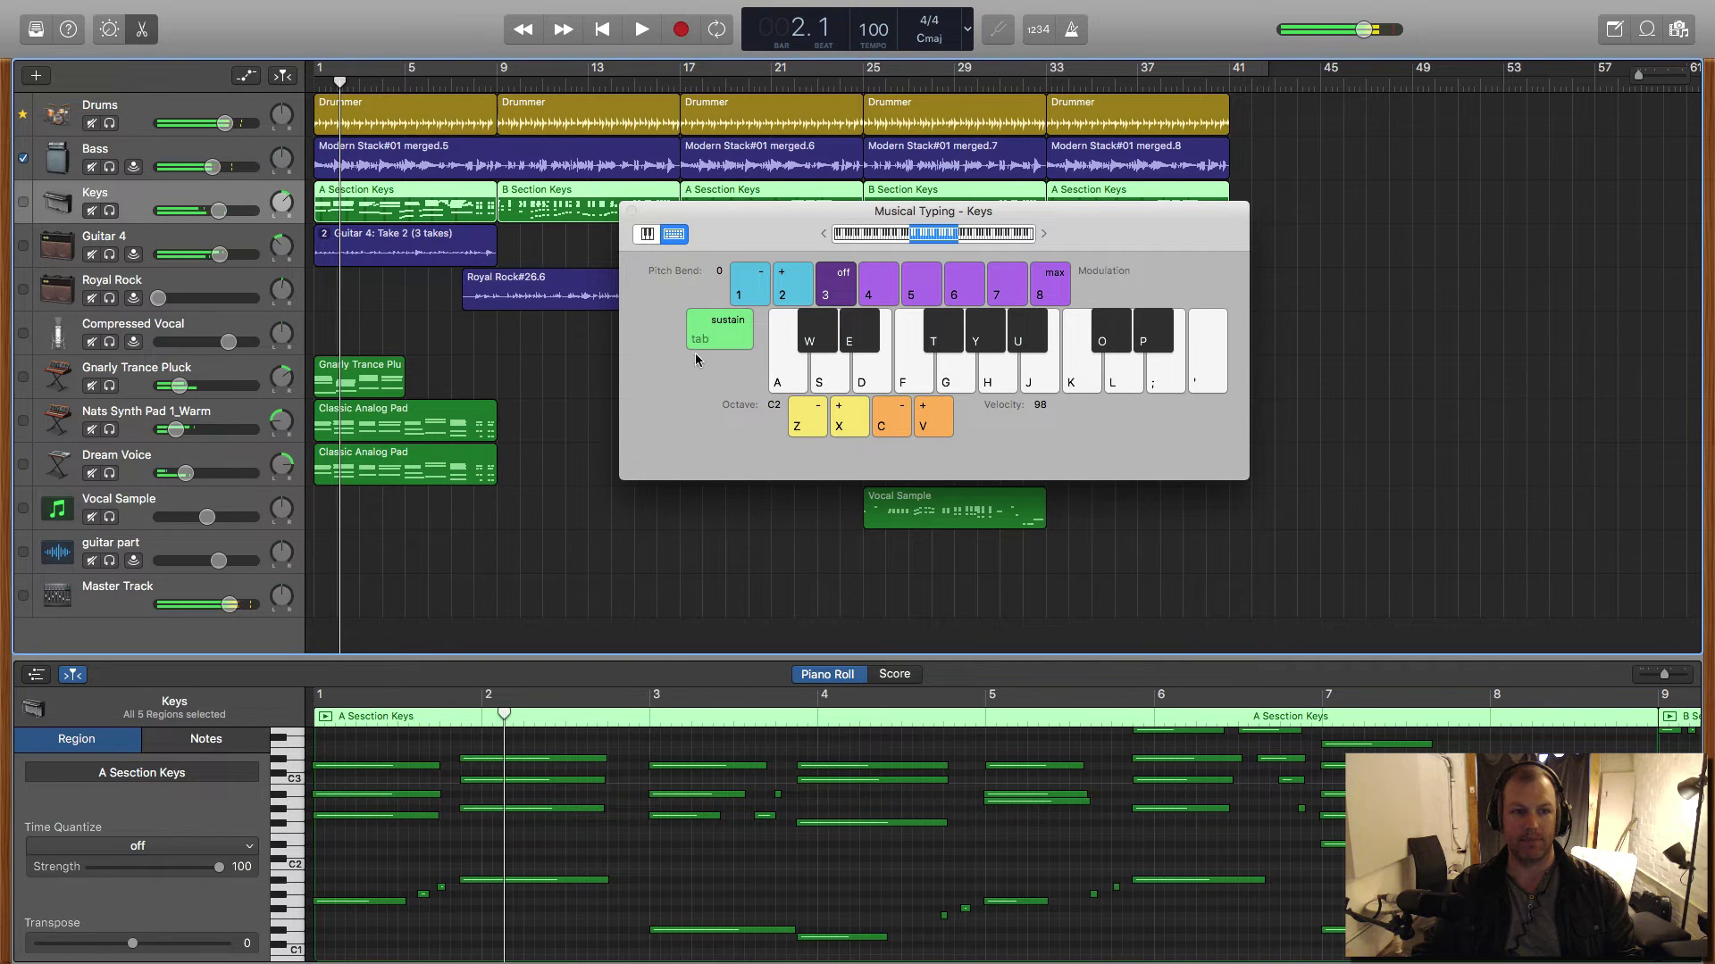
click(315, 72)
key(space)
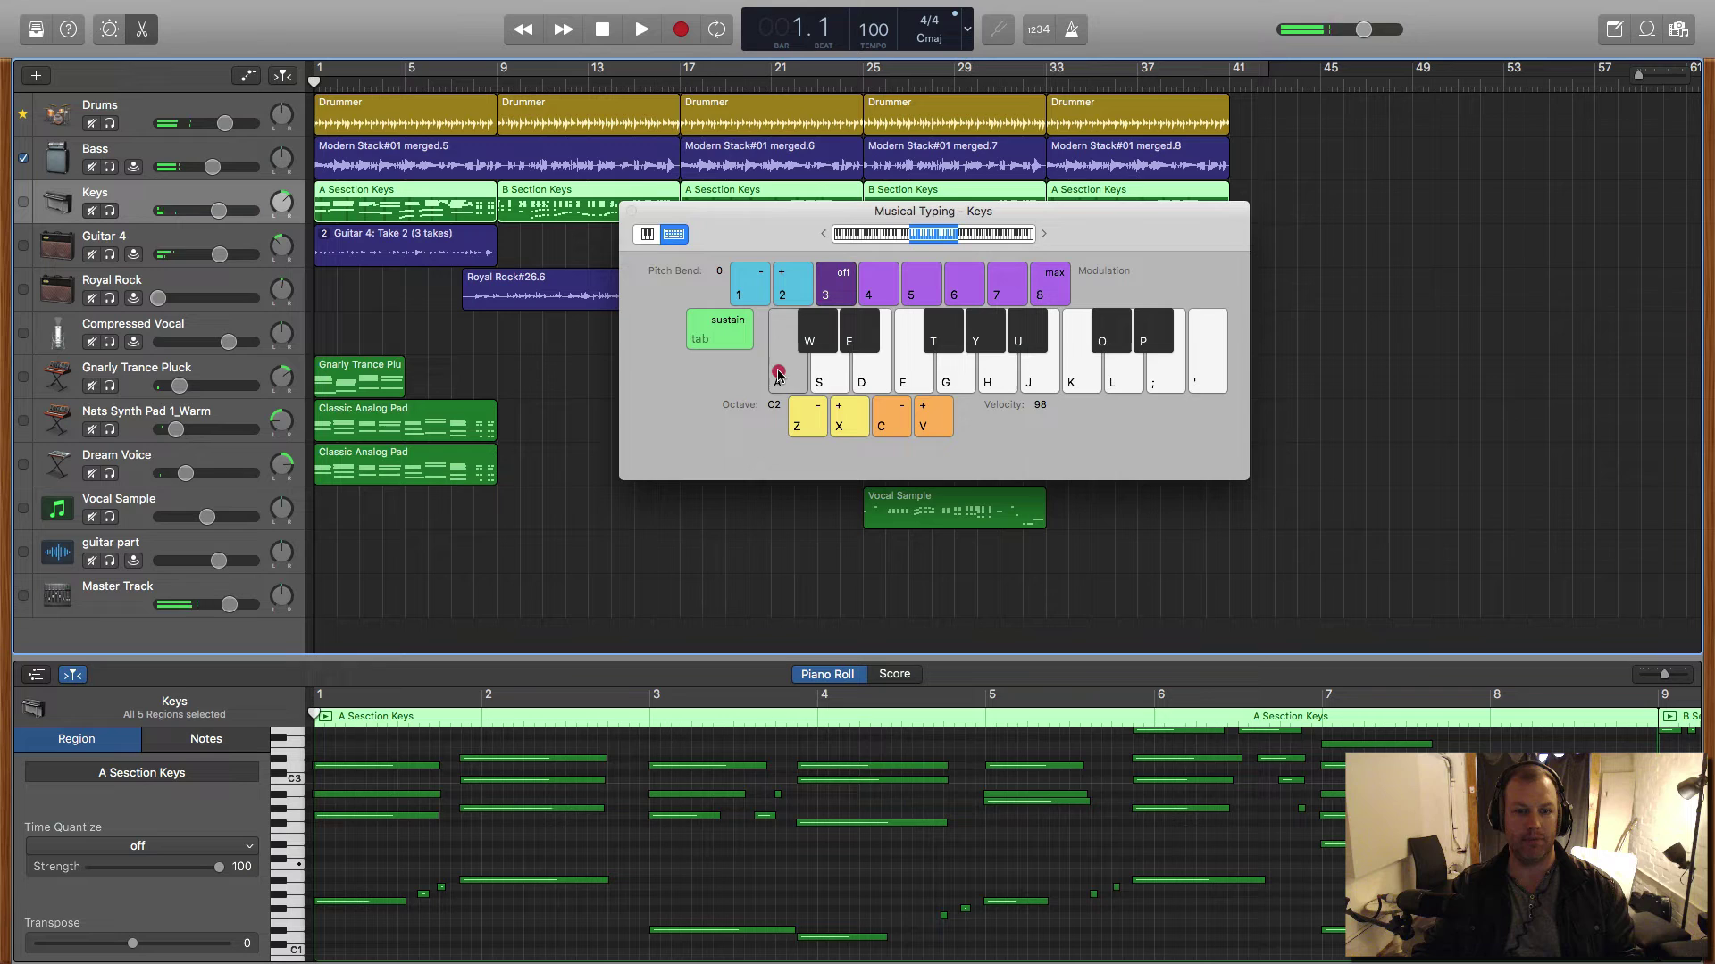
Step: Play notes G, B, D and C, then G, B-flat and D for a G minor chord
click(846, 363)
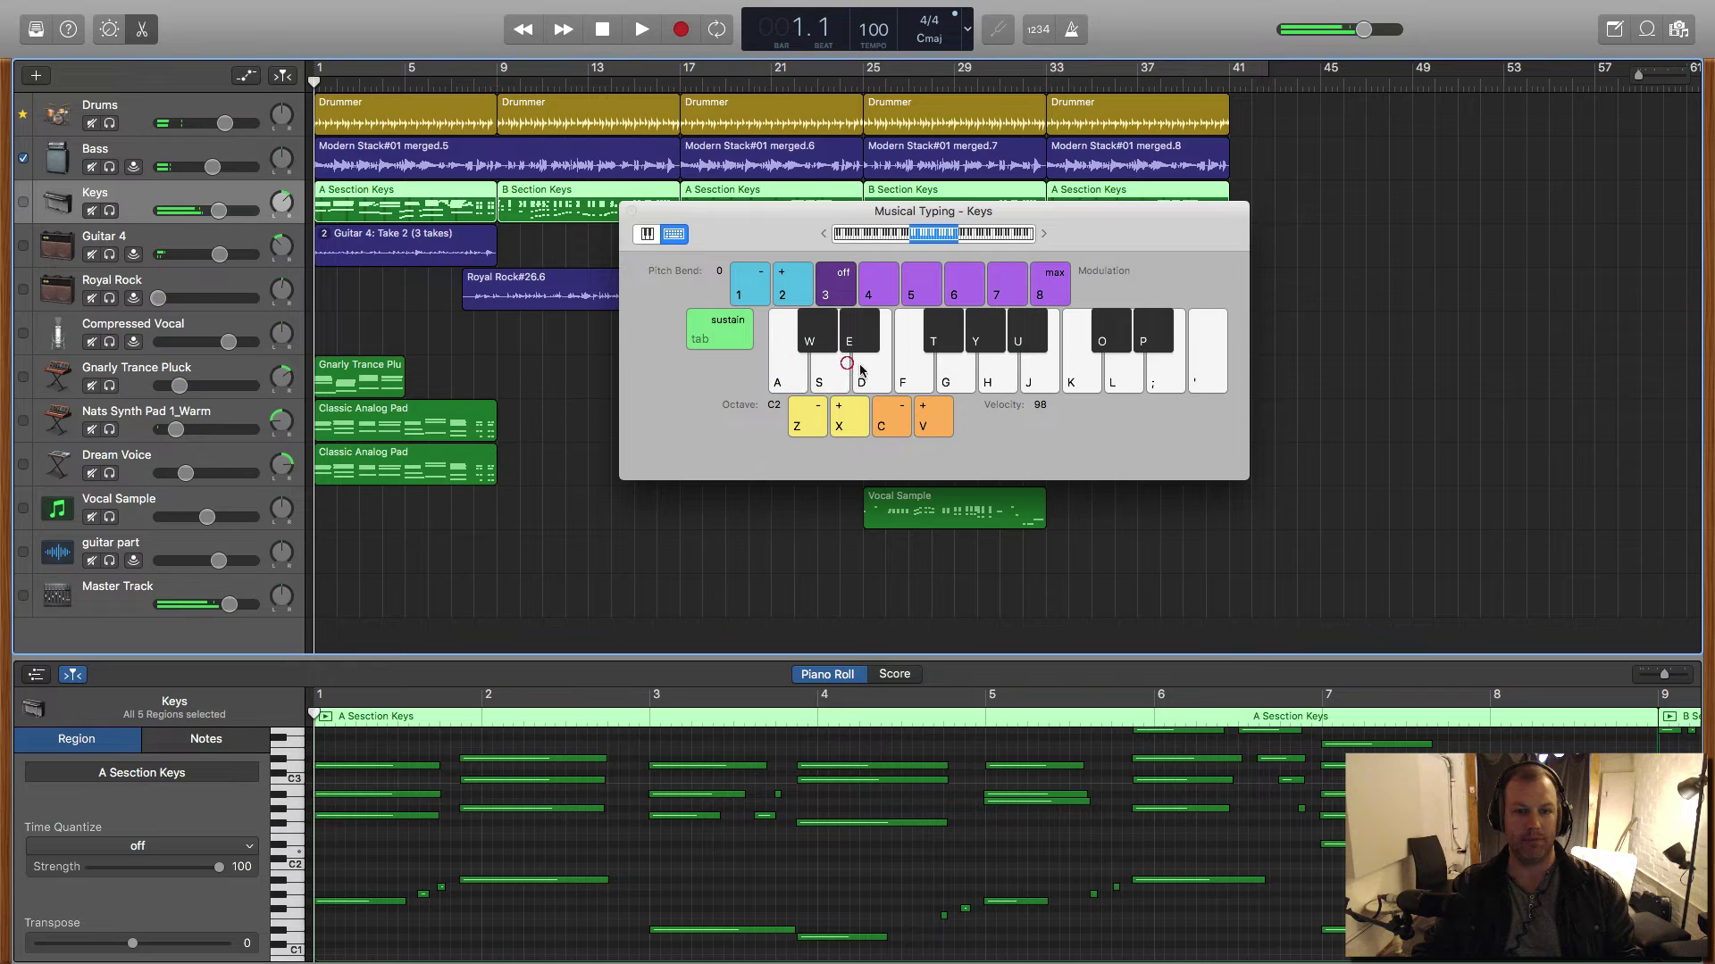
click(949, 373)
key(space)
key(space)
click(952, 371)
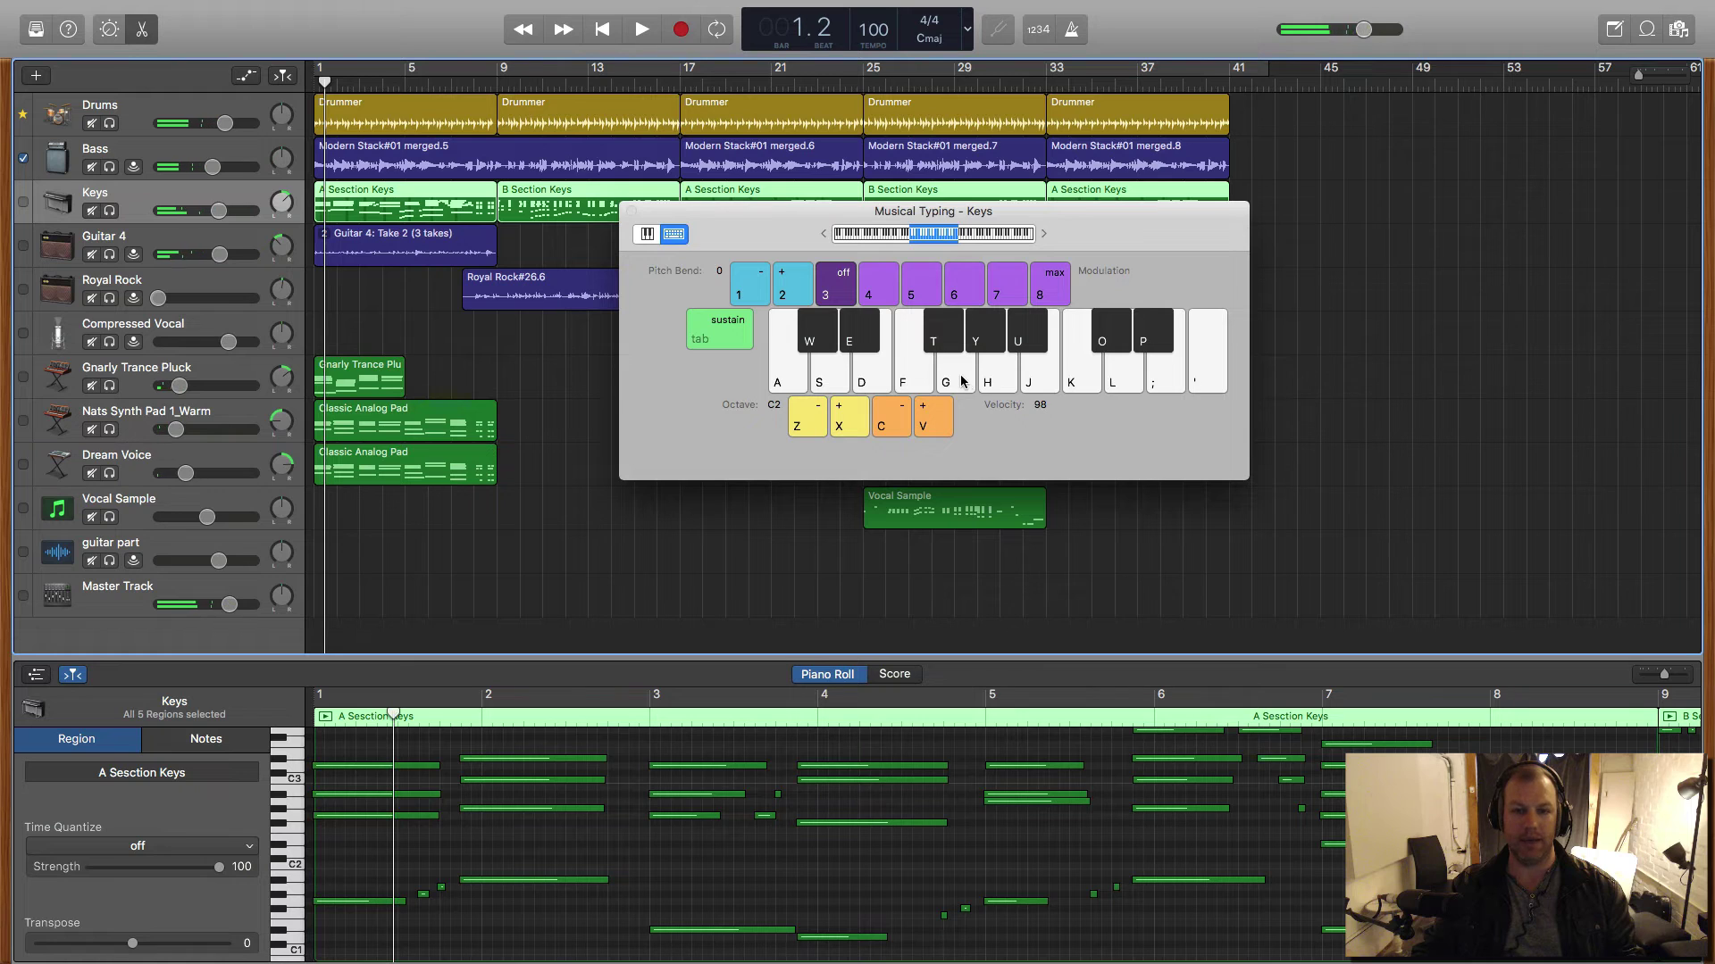
click(961, 382)
key(j)
key(l)
key(k)
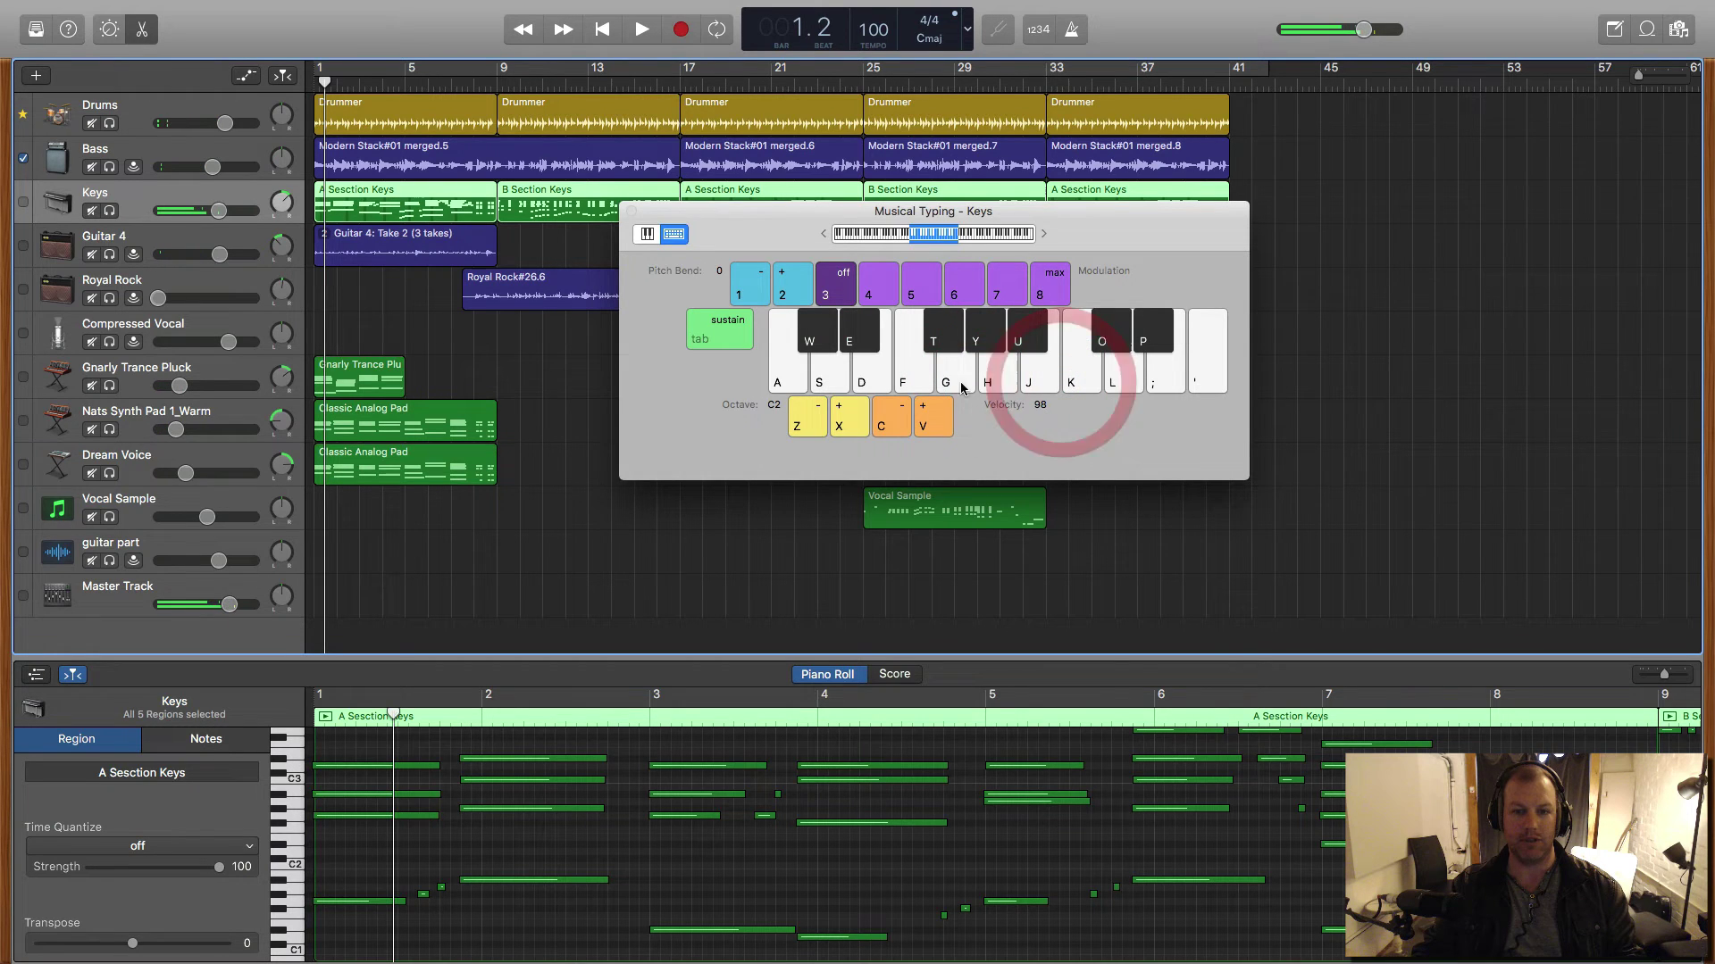
click(961, 387)
key(u)
key(l)
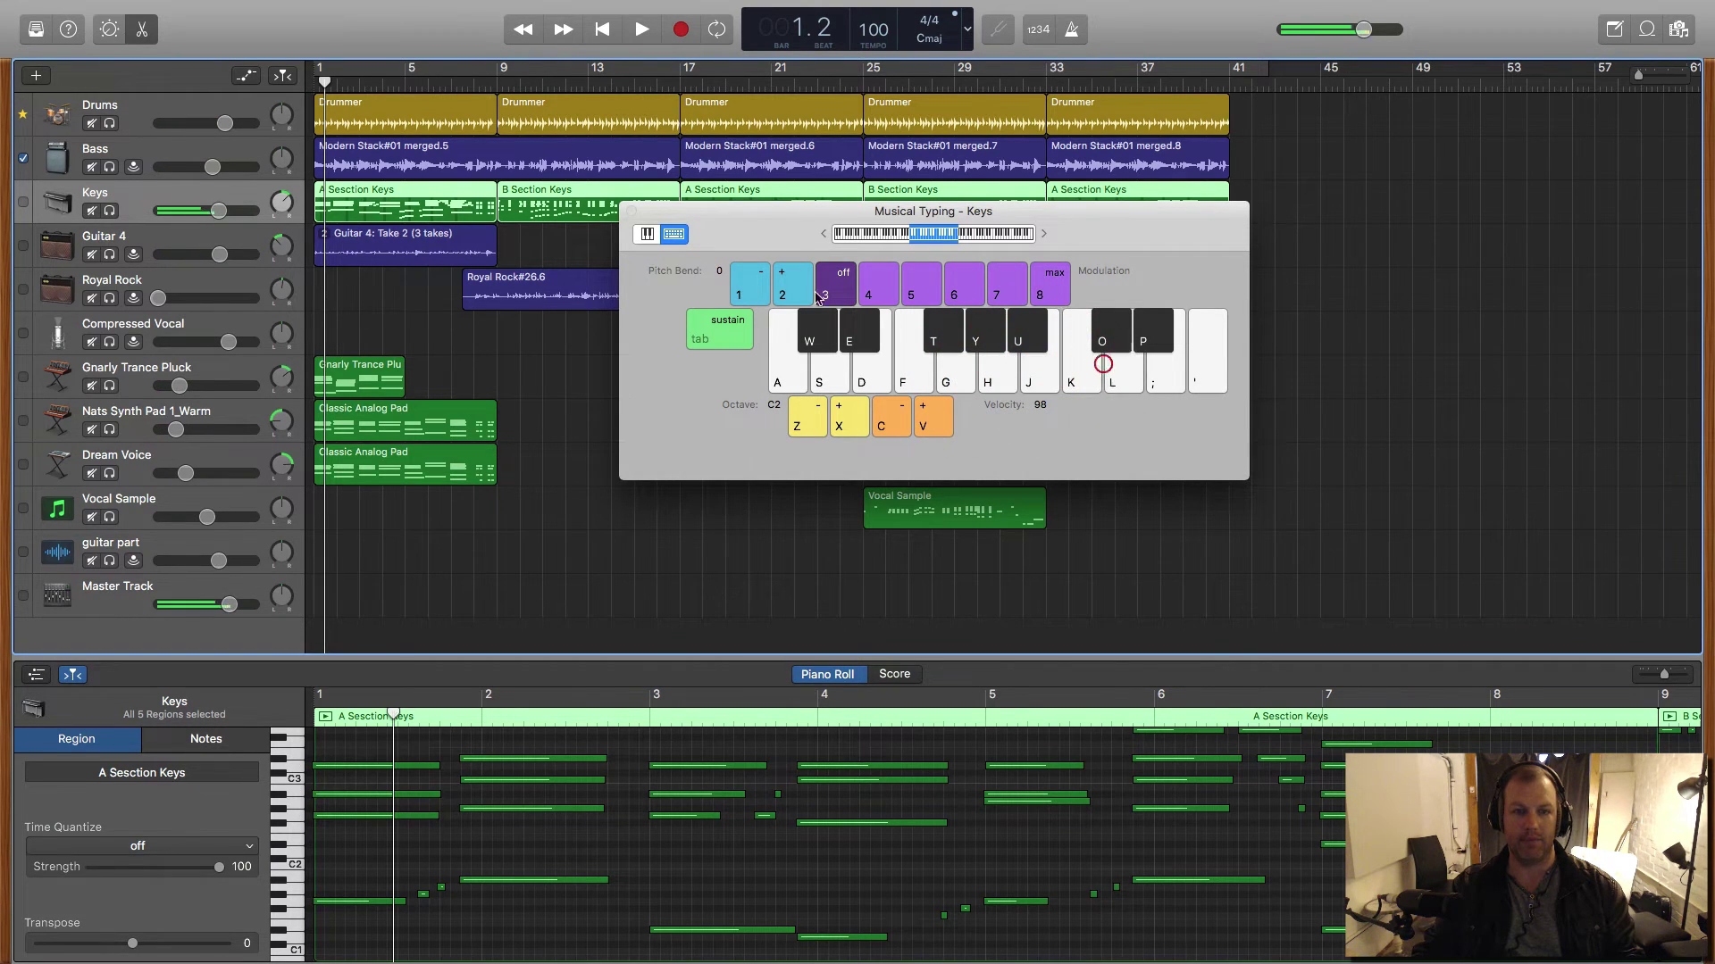
Step: Replay from bar 1, sound two more Keys notes, and close the Musical Typing keyboard
key(Return)
key(space)
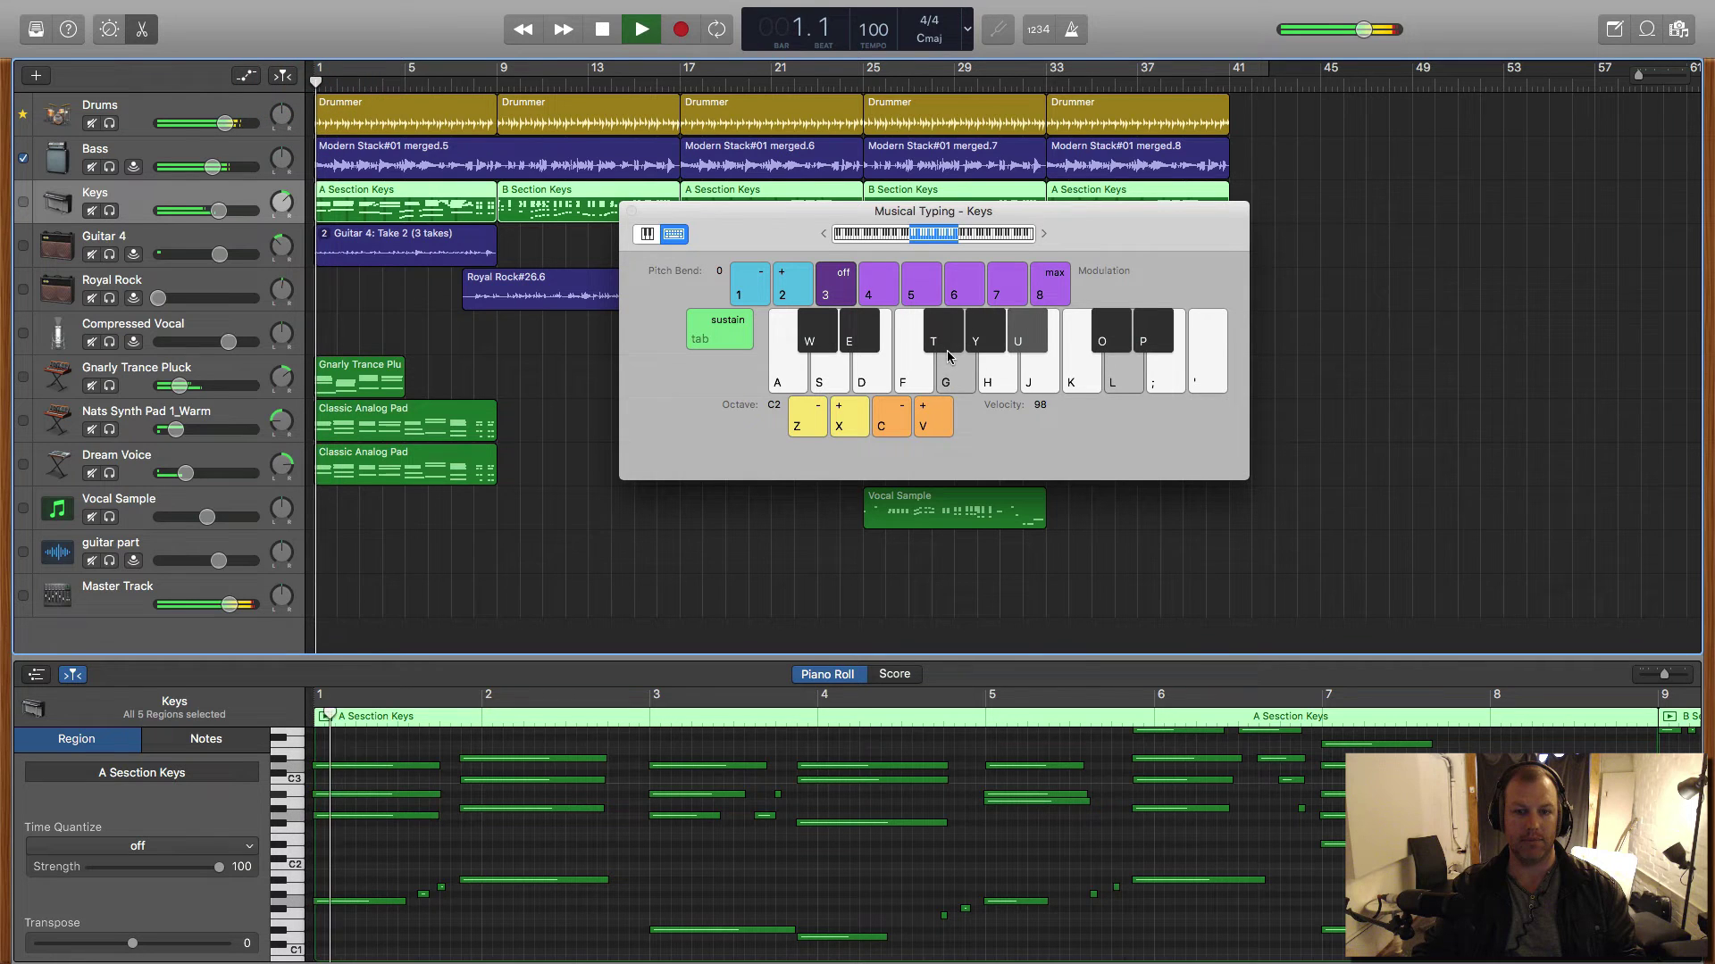
key(space)
key(u)
key(l)
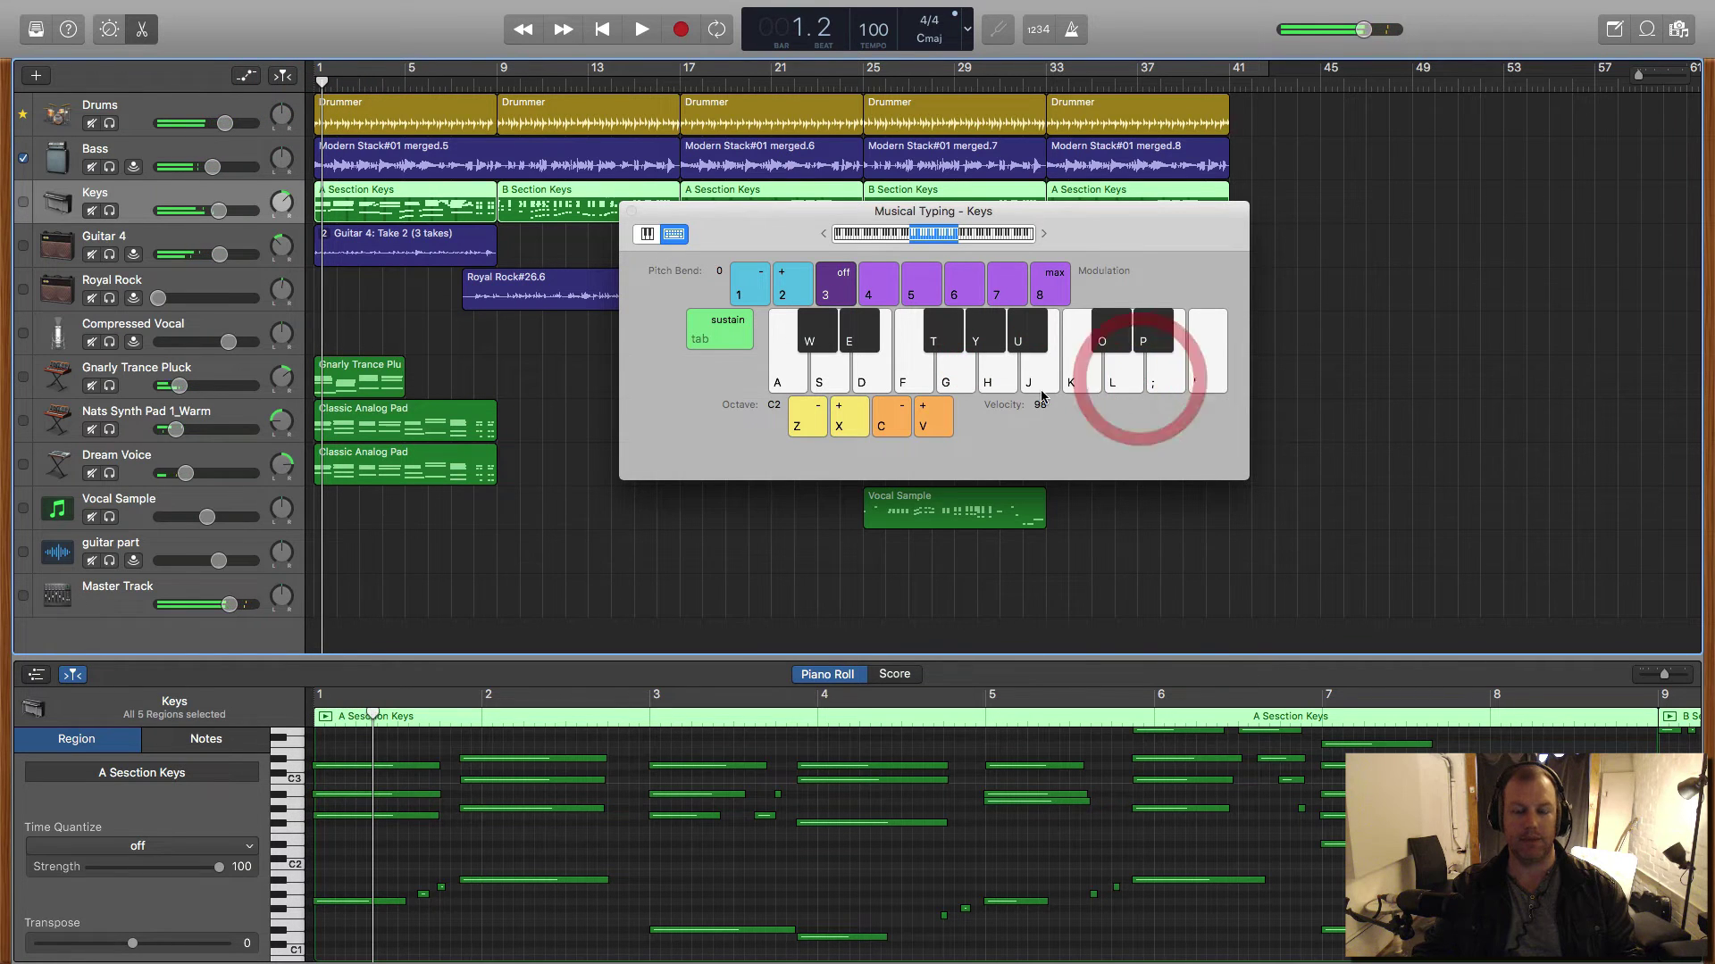
click(632, 212)
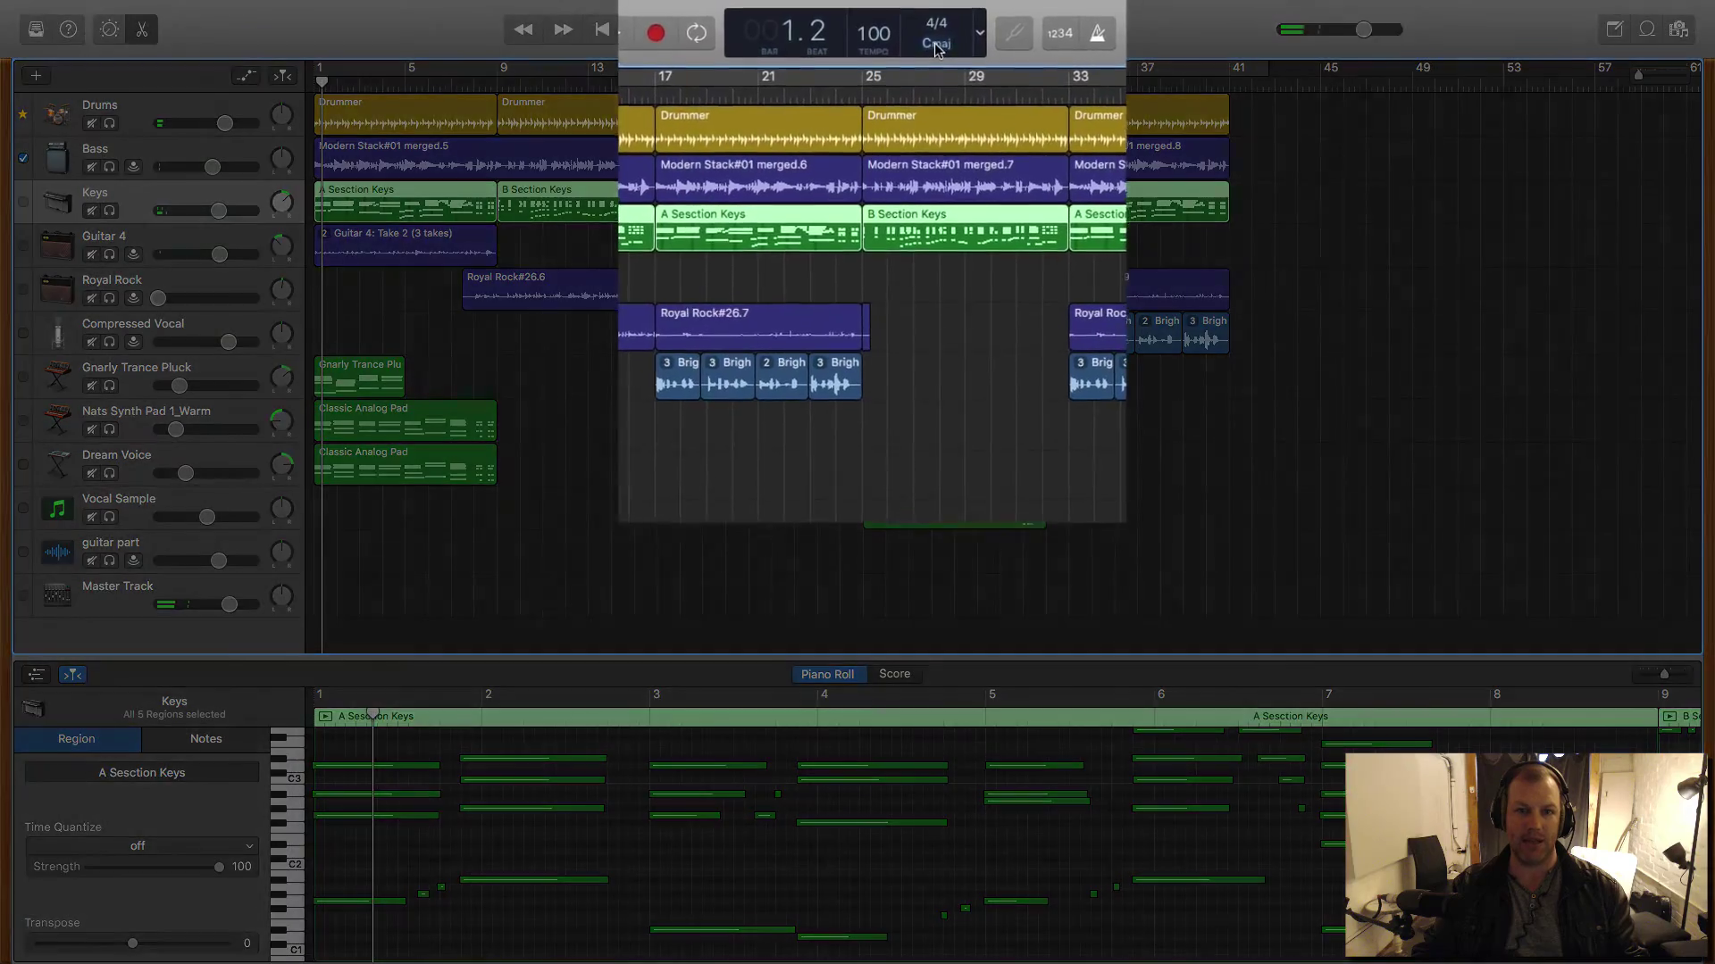
click(931, 35)
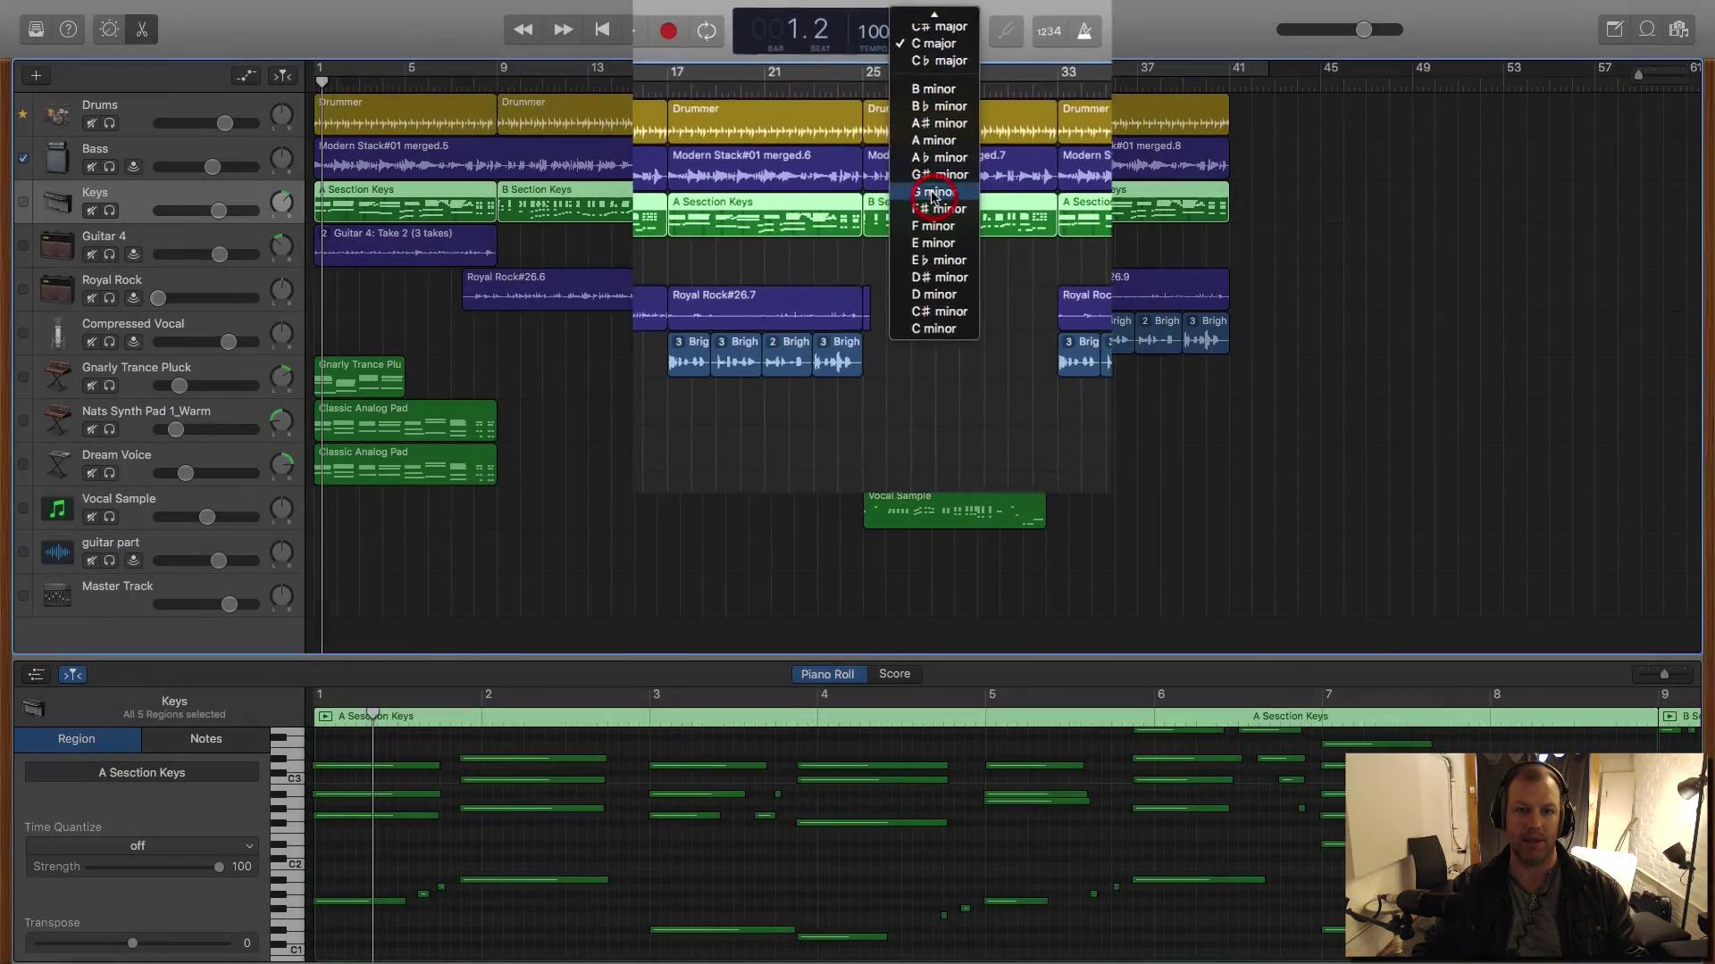
click(933, 179)
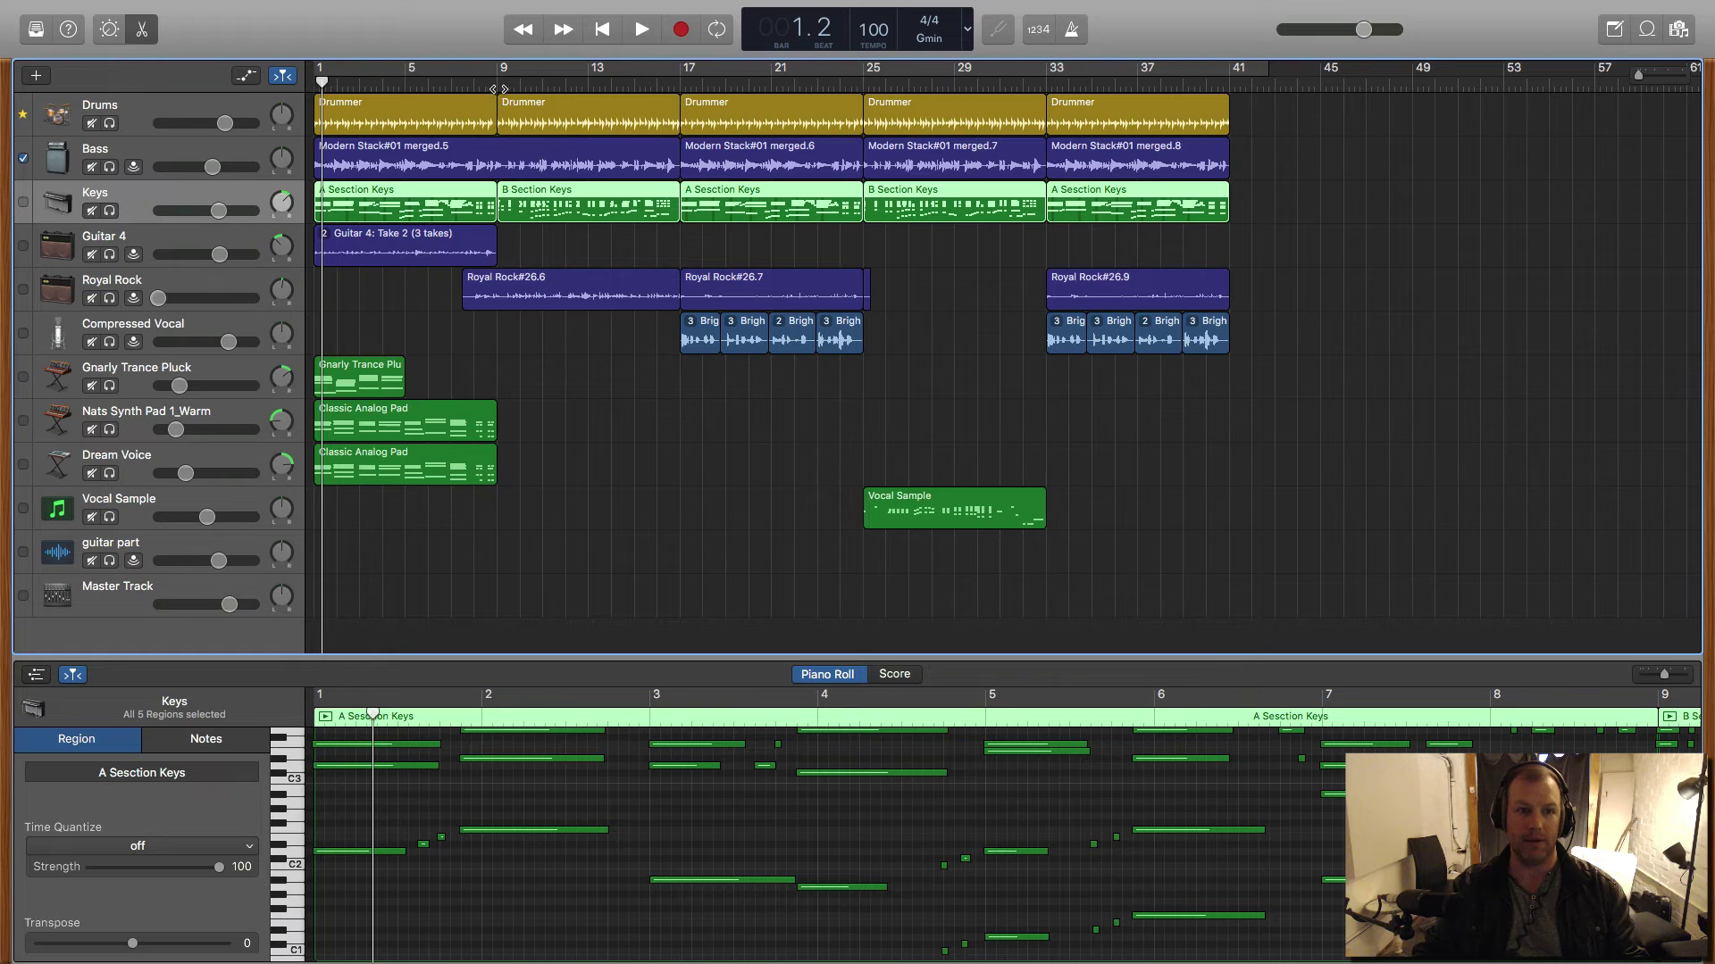
click(682, 78)
key(space)
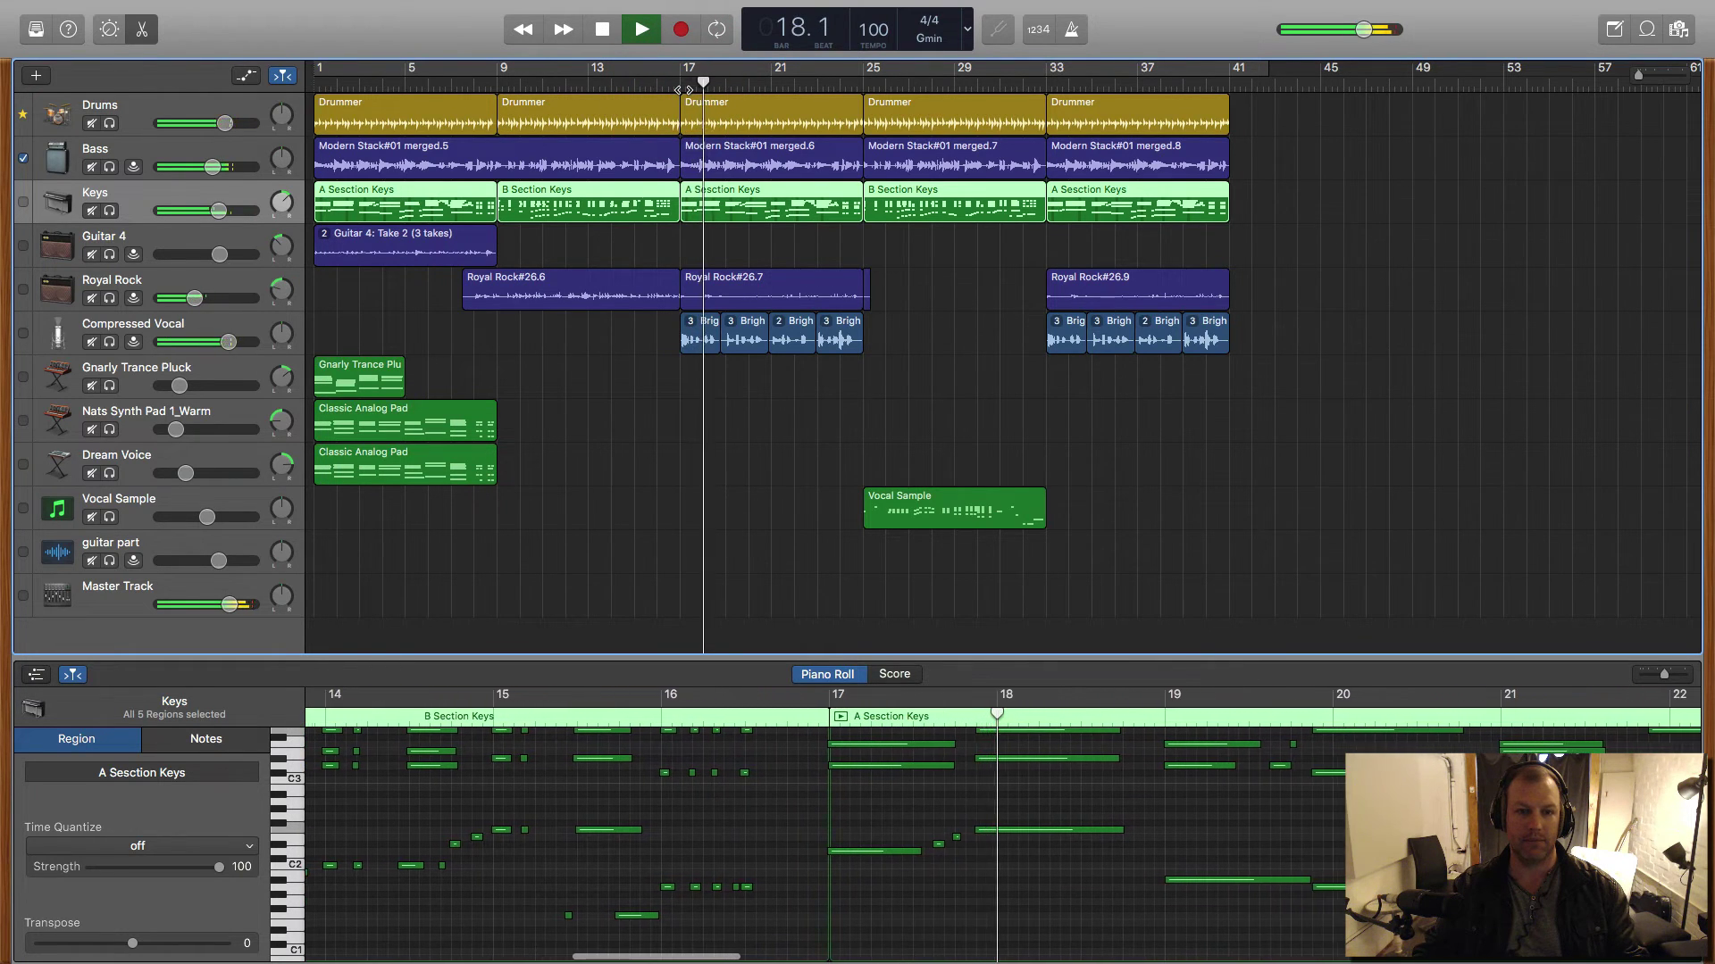
key(space)
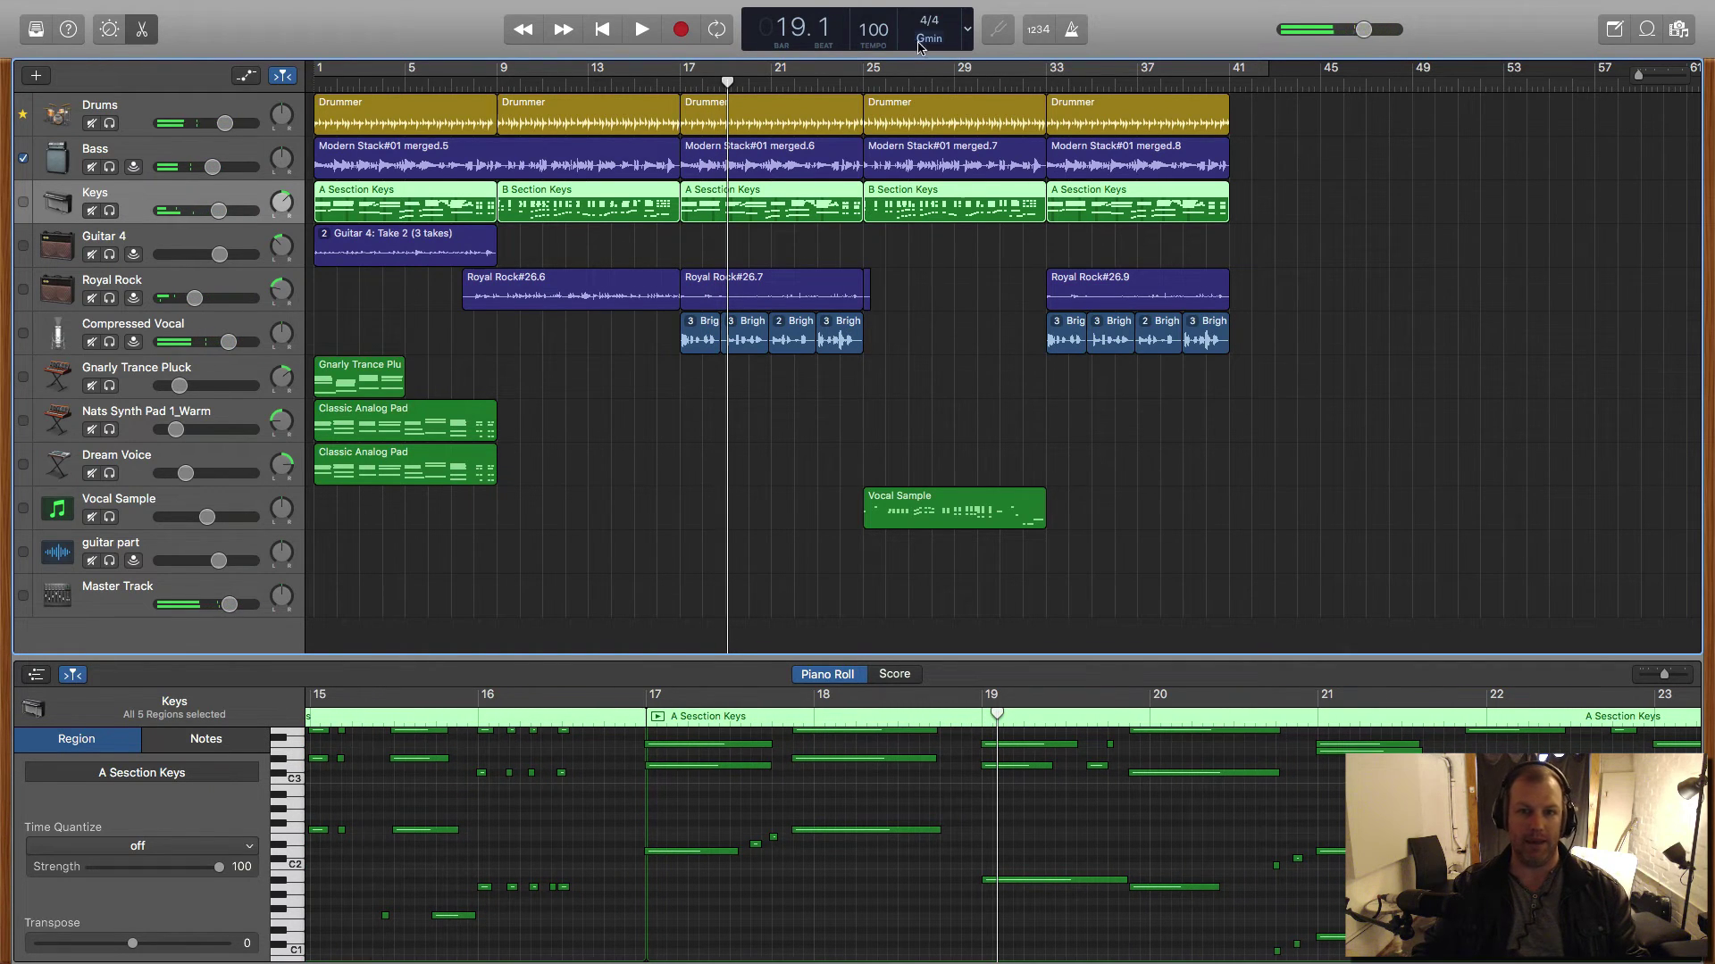
click(966, 30)
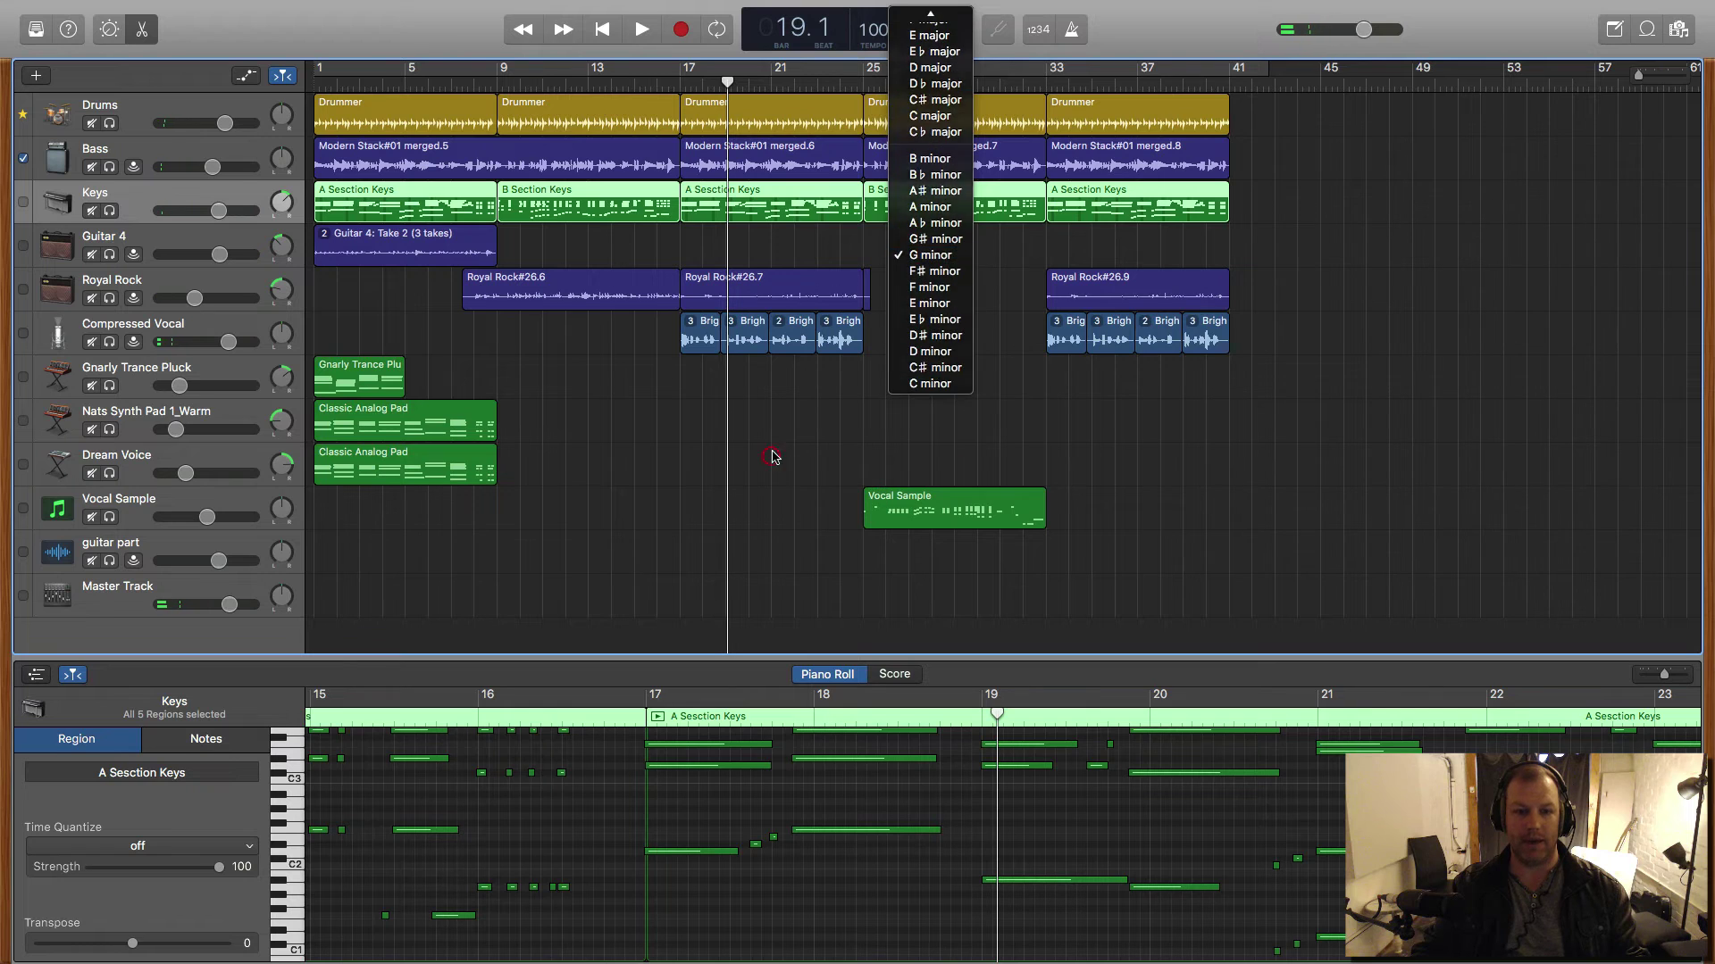
key(Escape)
click(187, 10)
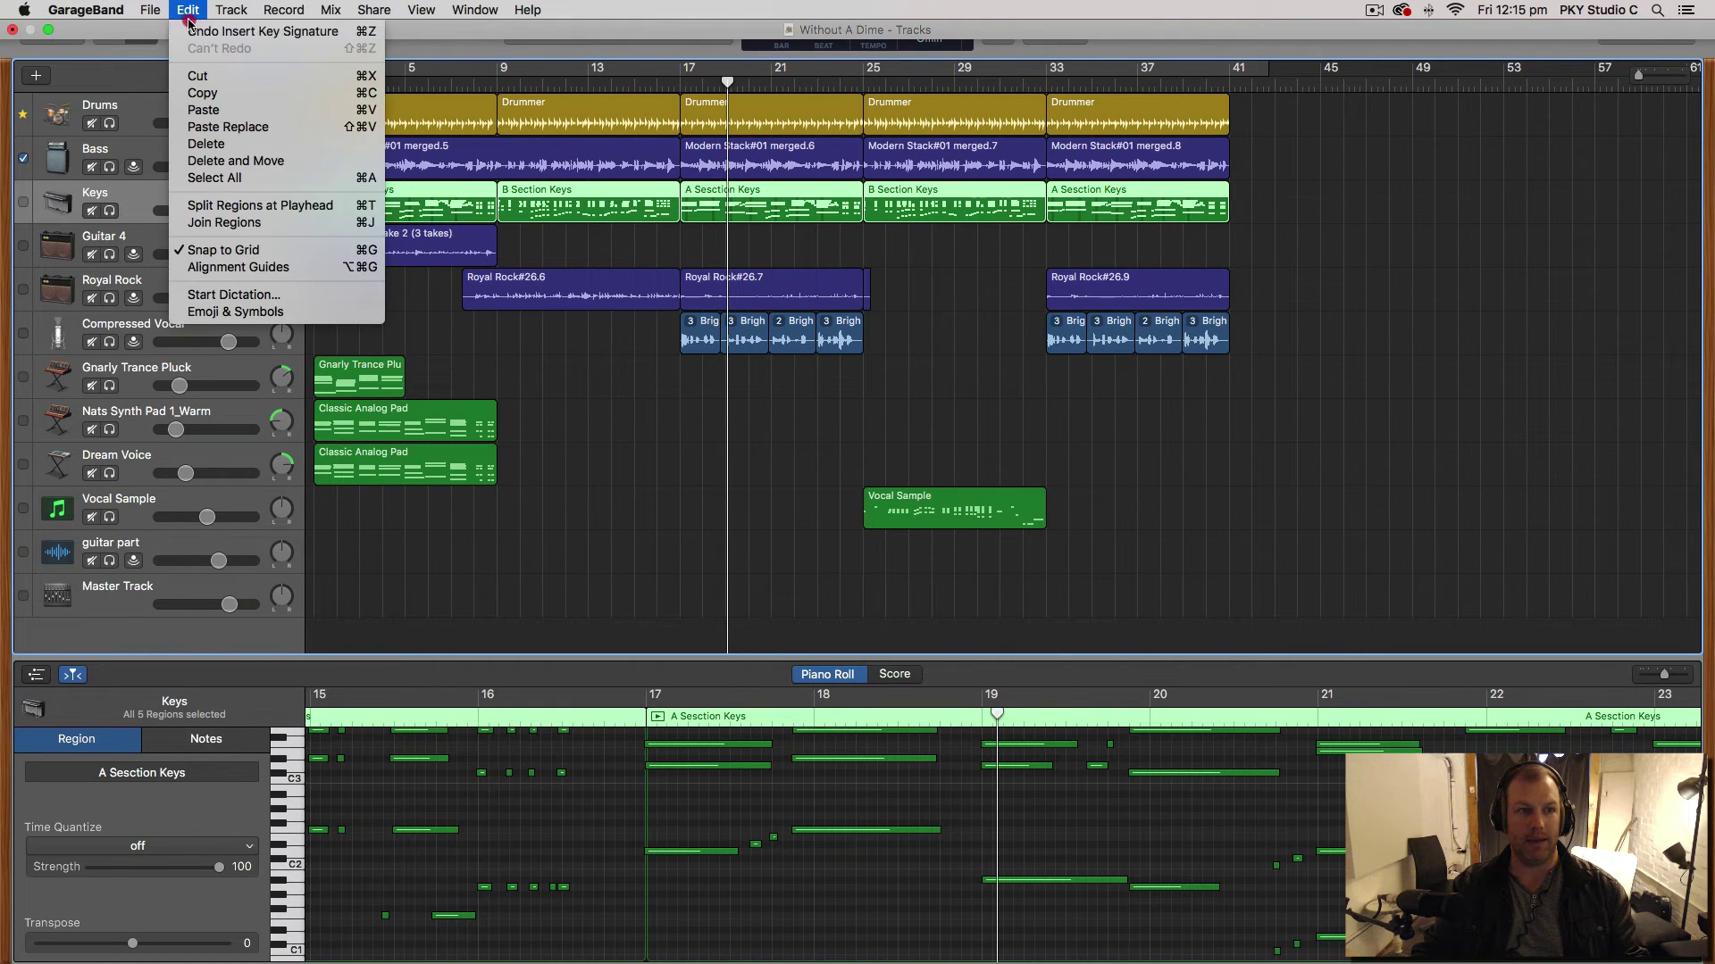
click(232, 32)
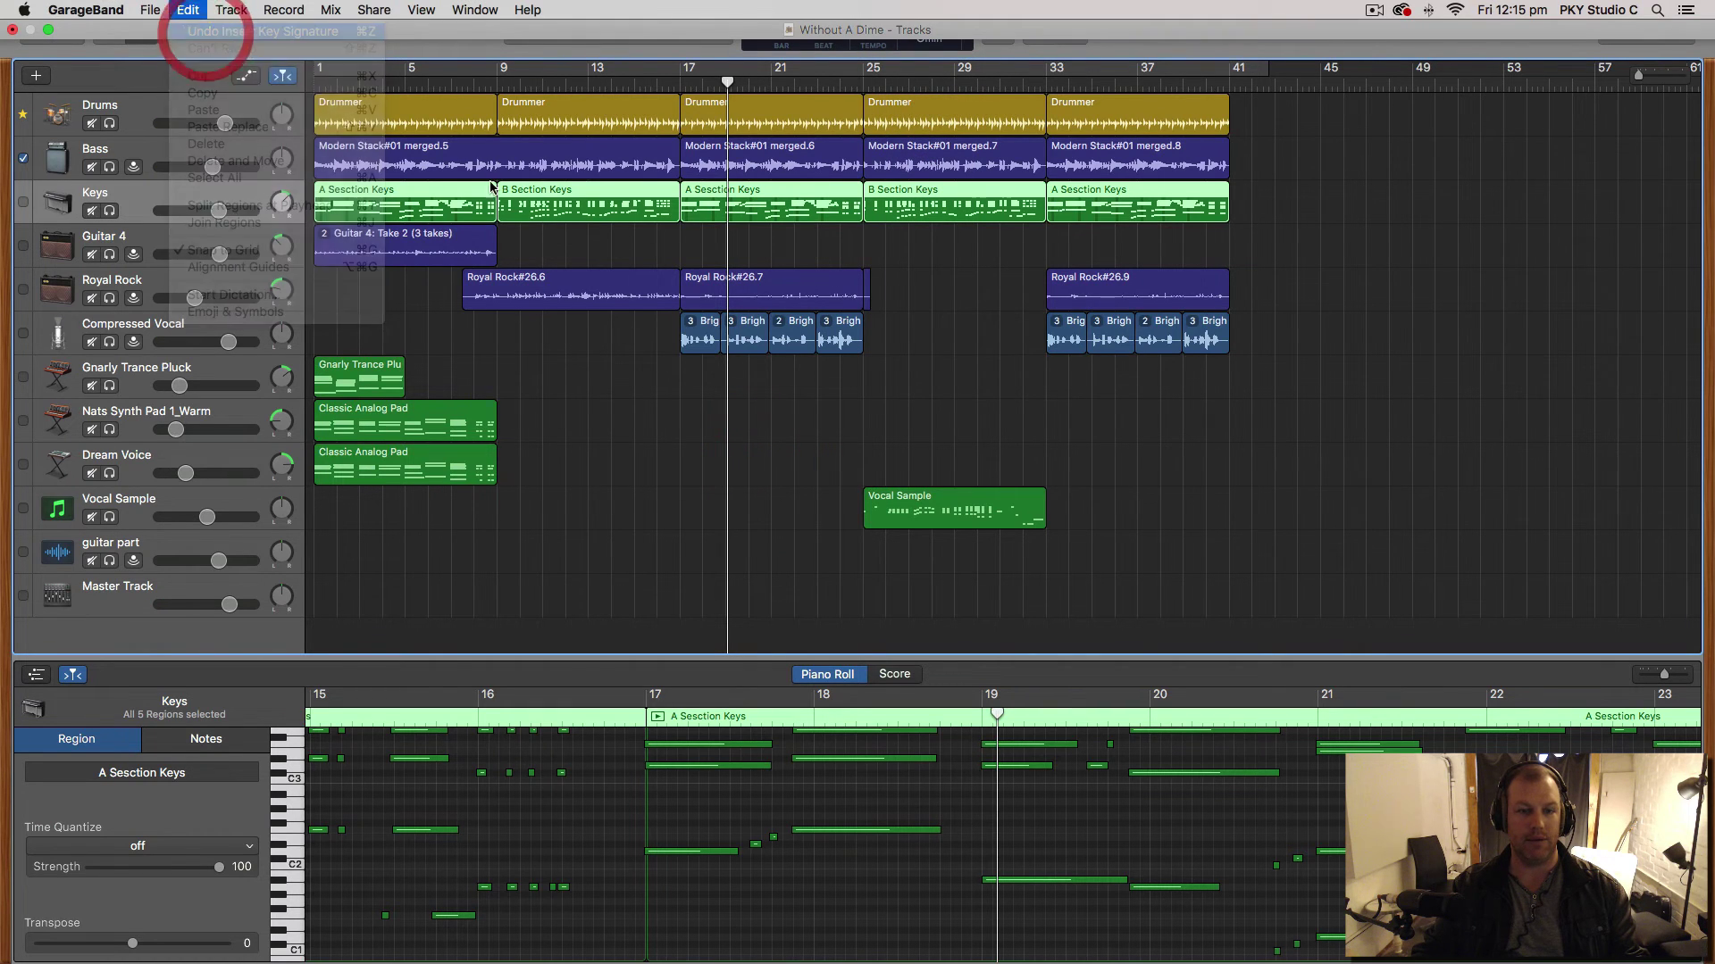
Step: Select every region including the Drummer row, cut them with Command-X, and return to the start
click(681, 78)
key(space)
key(space)
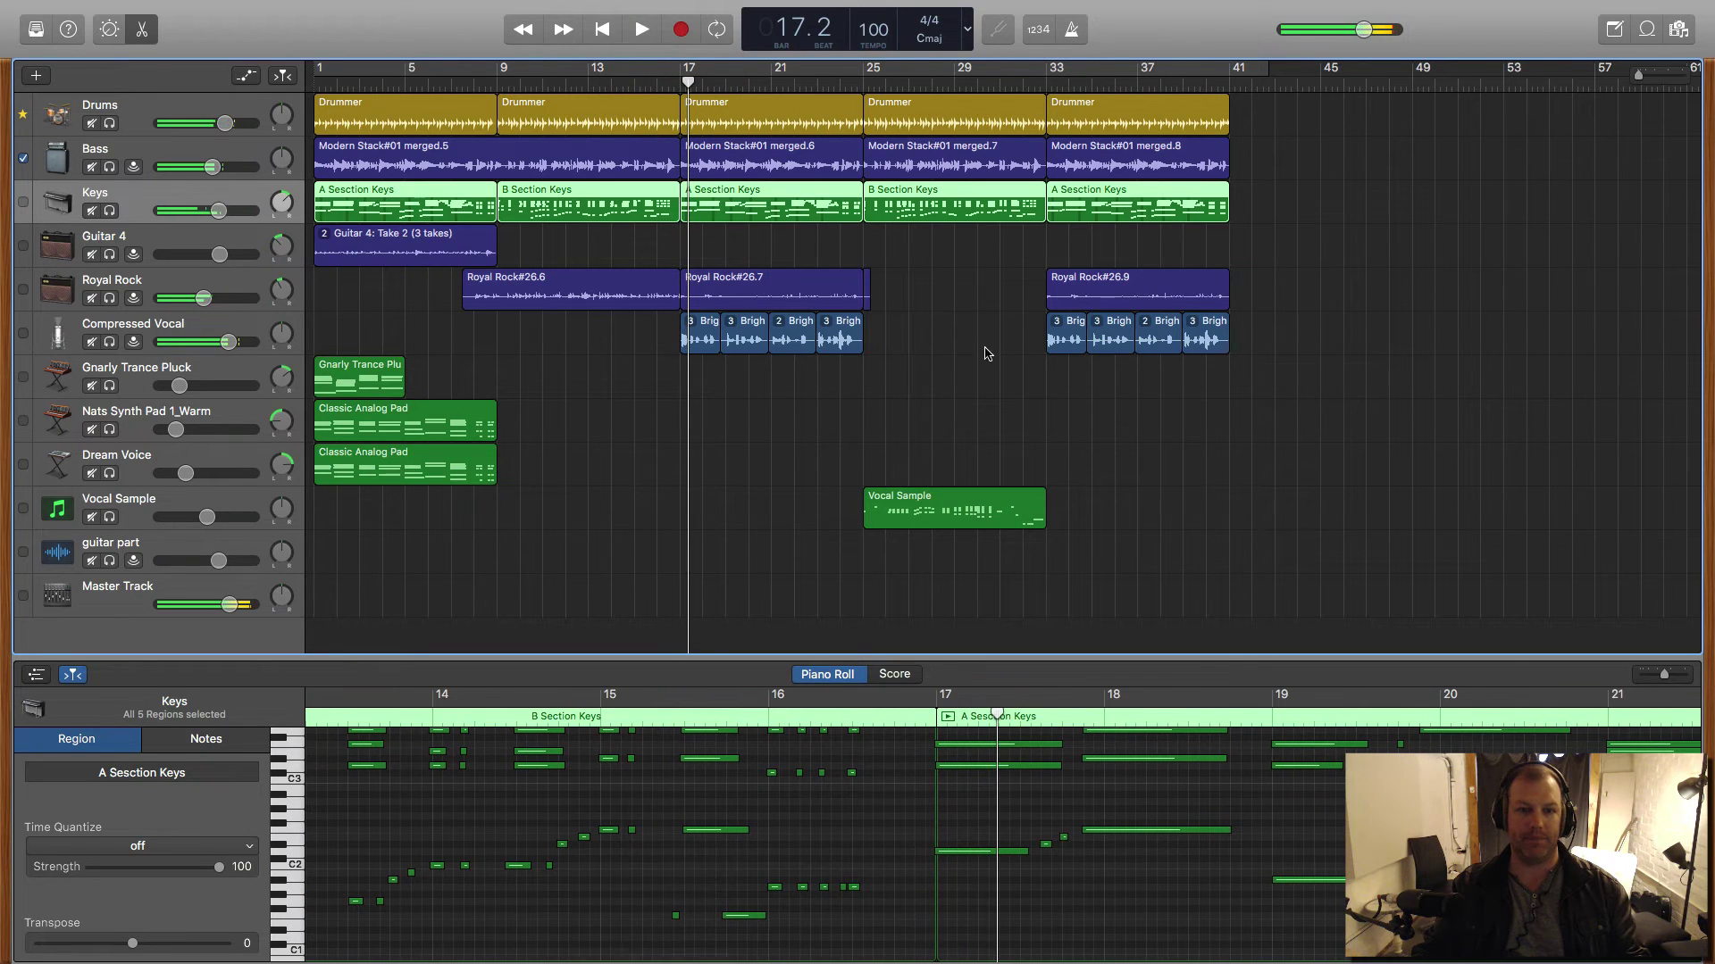
click(953, 366)
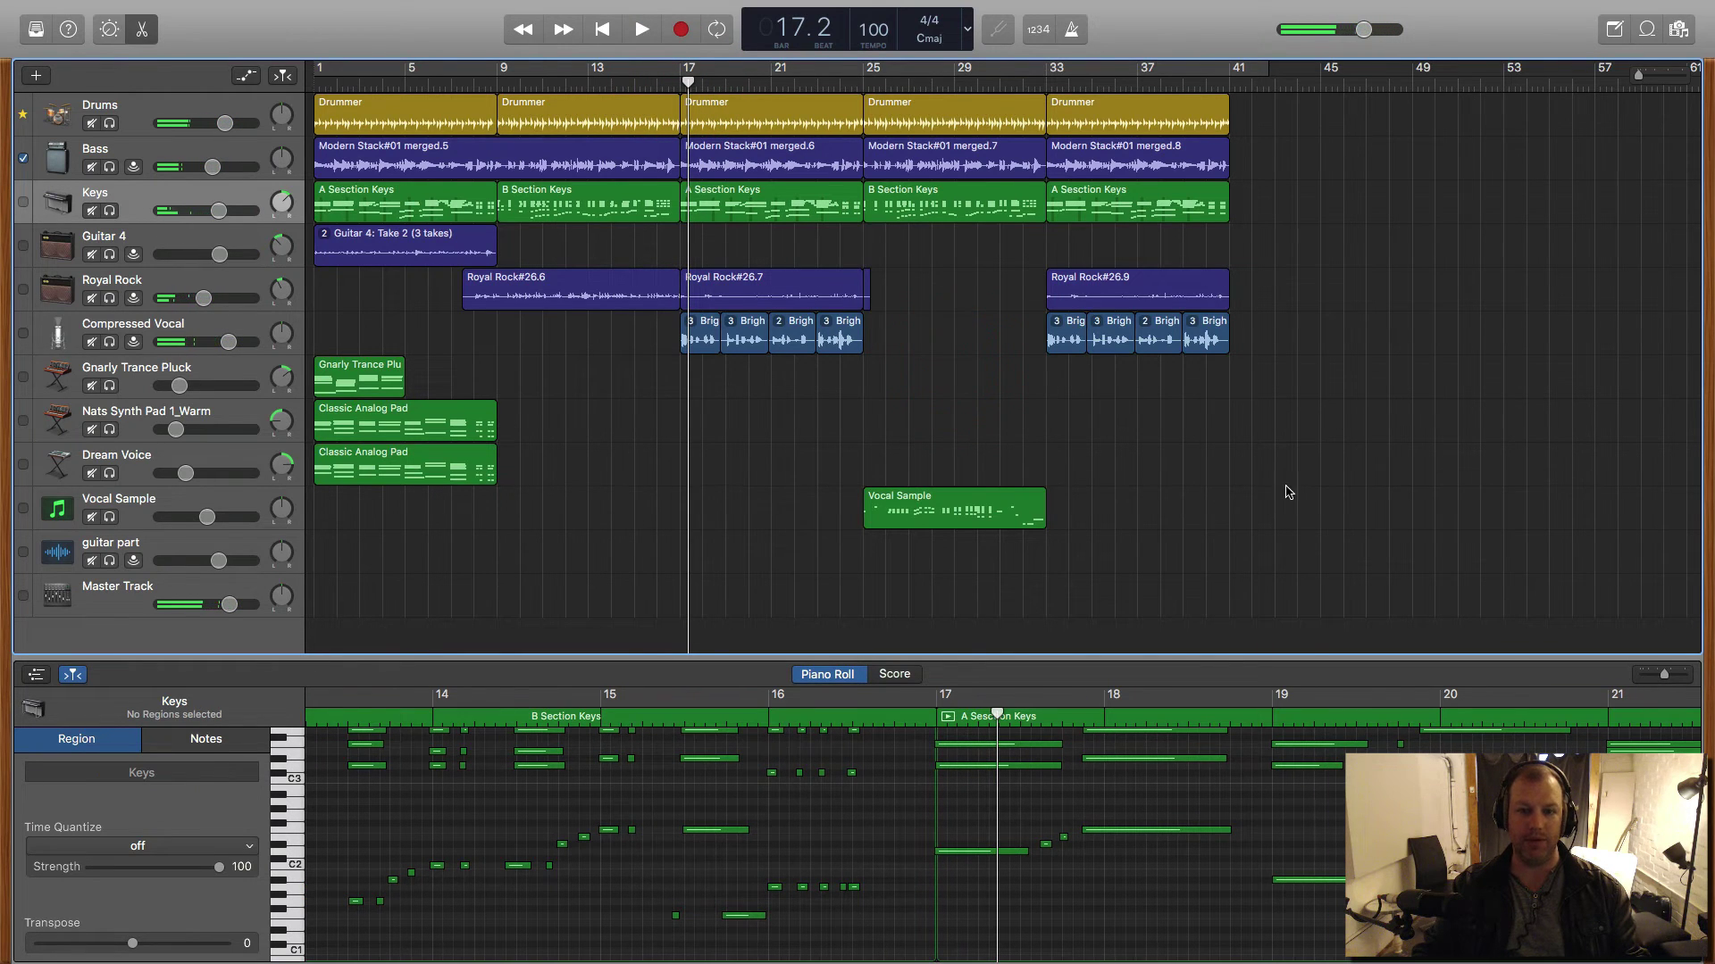
drag(1265, 581, 385, 108)
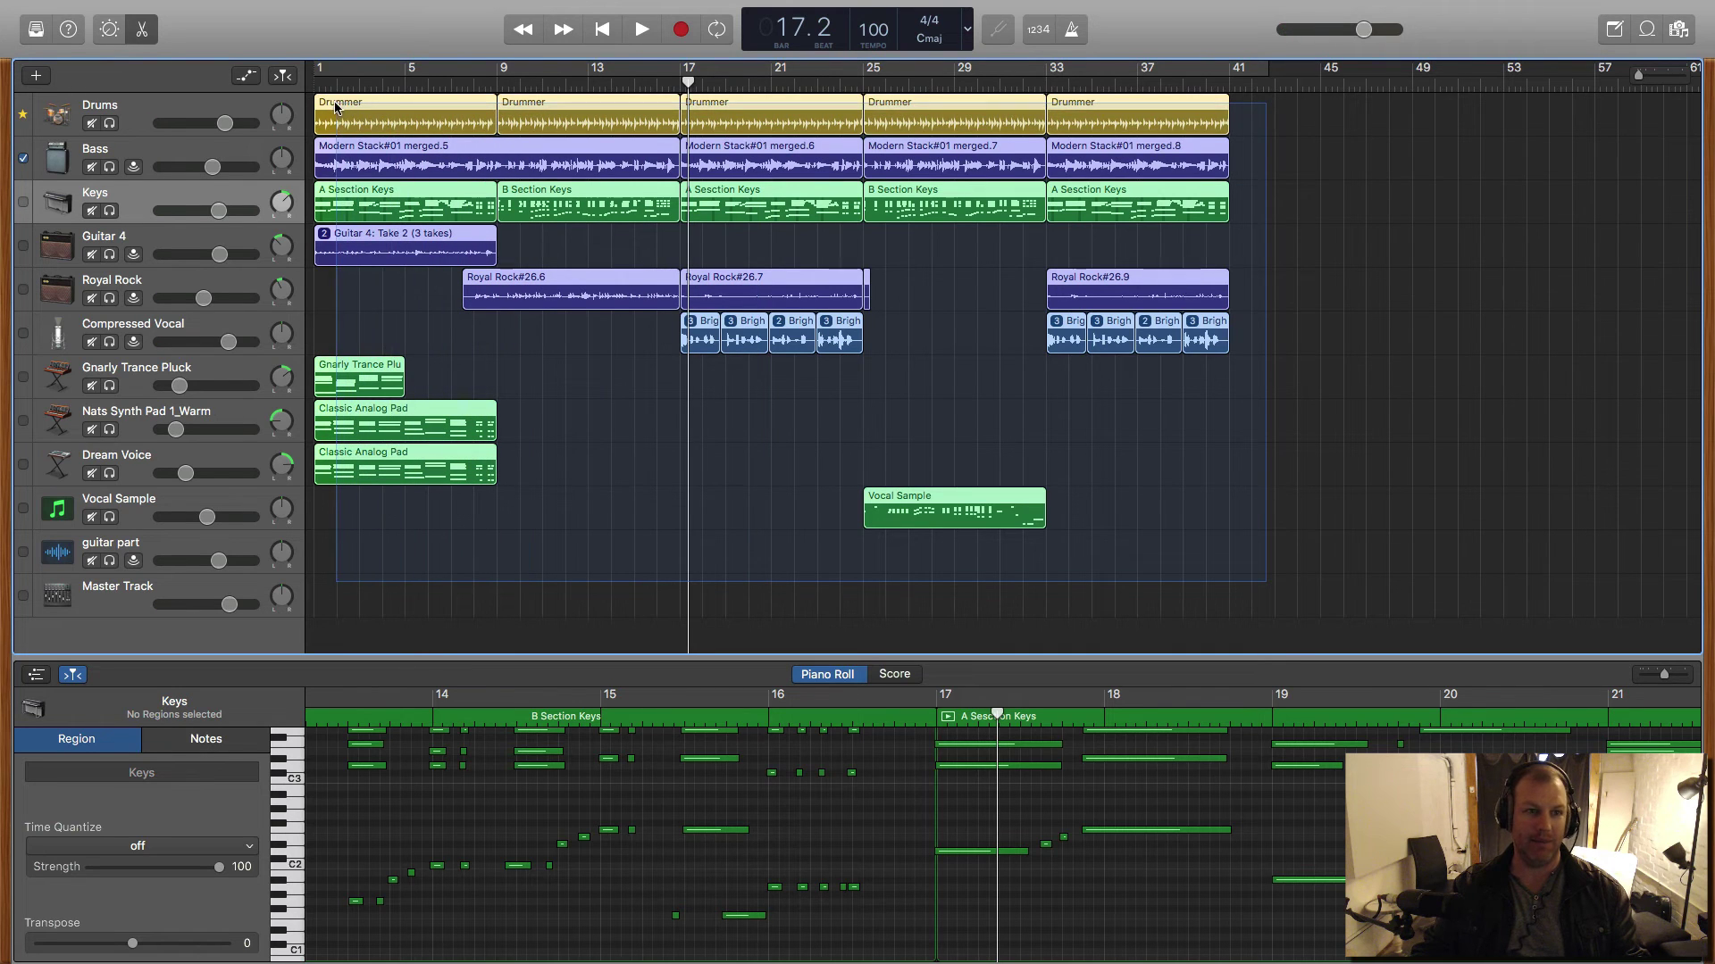
click(339, 110)
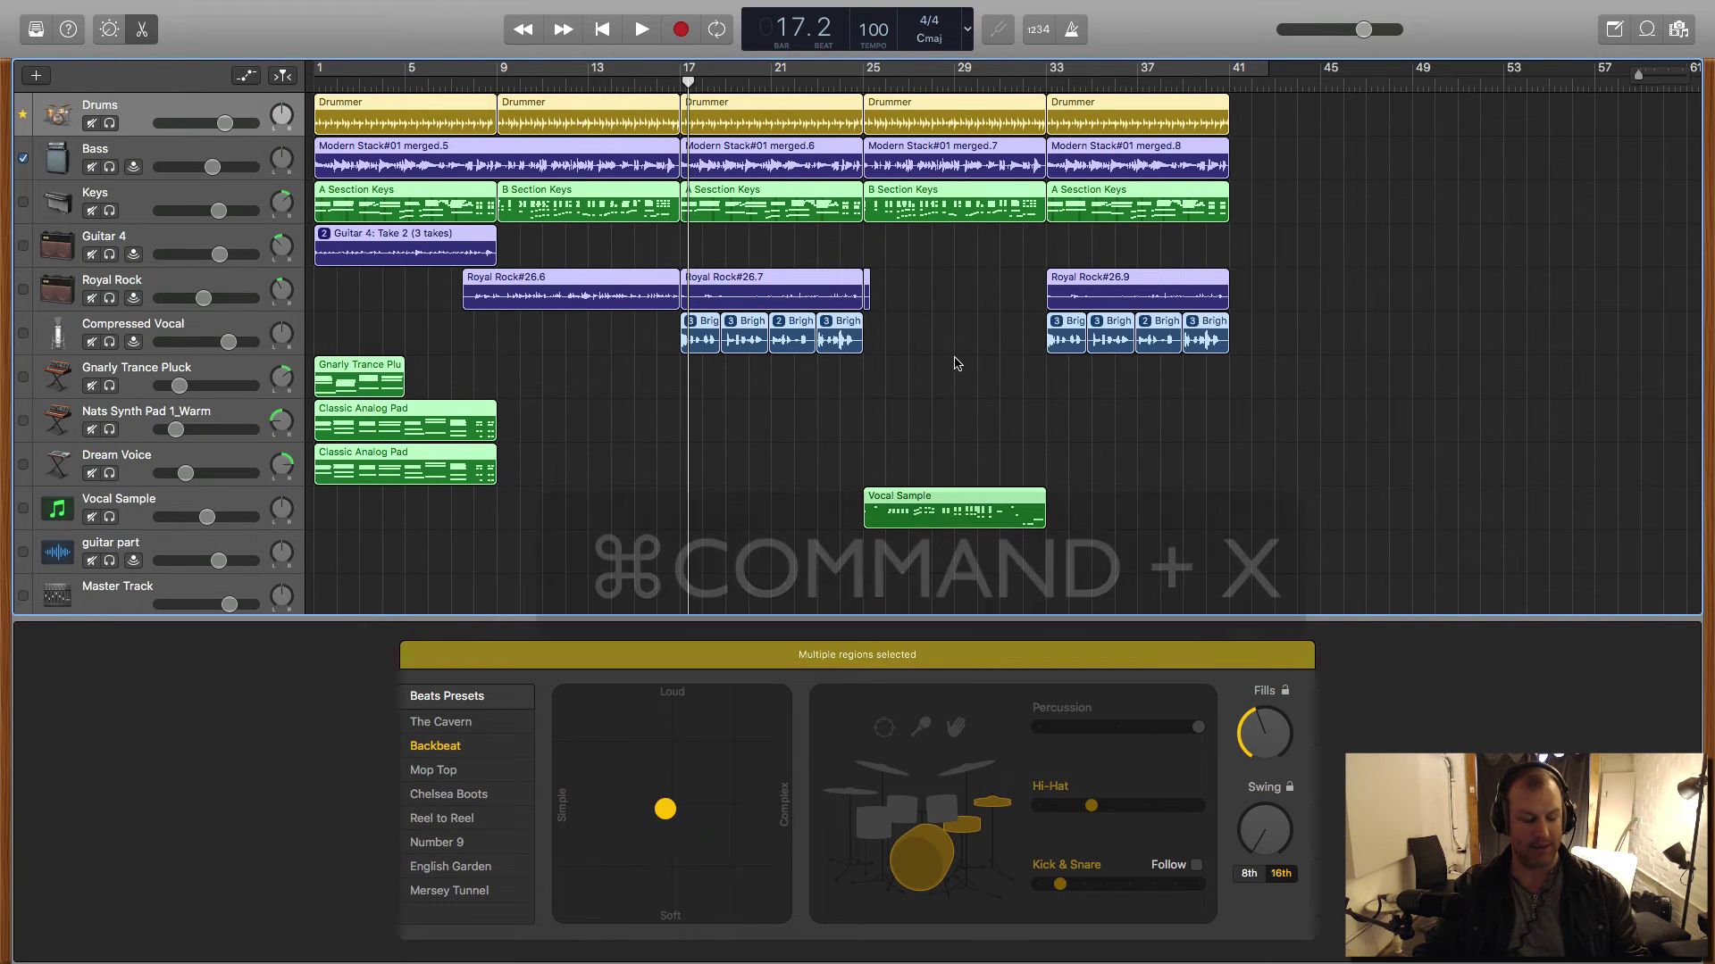
key(super+x)
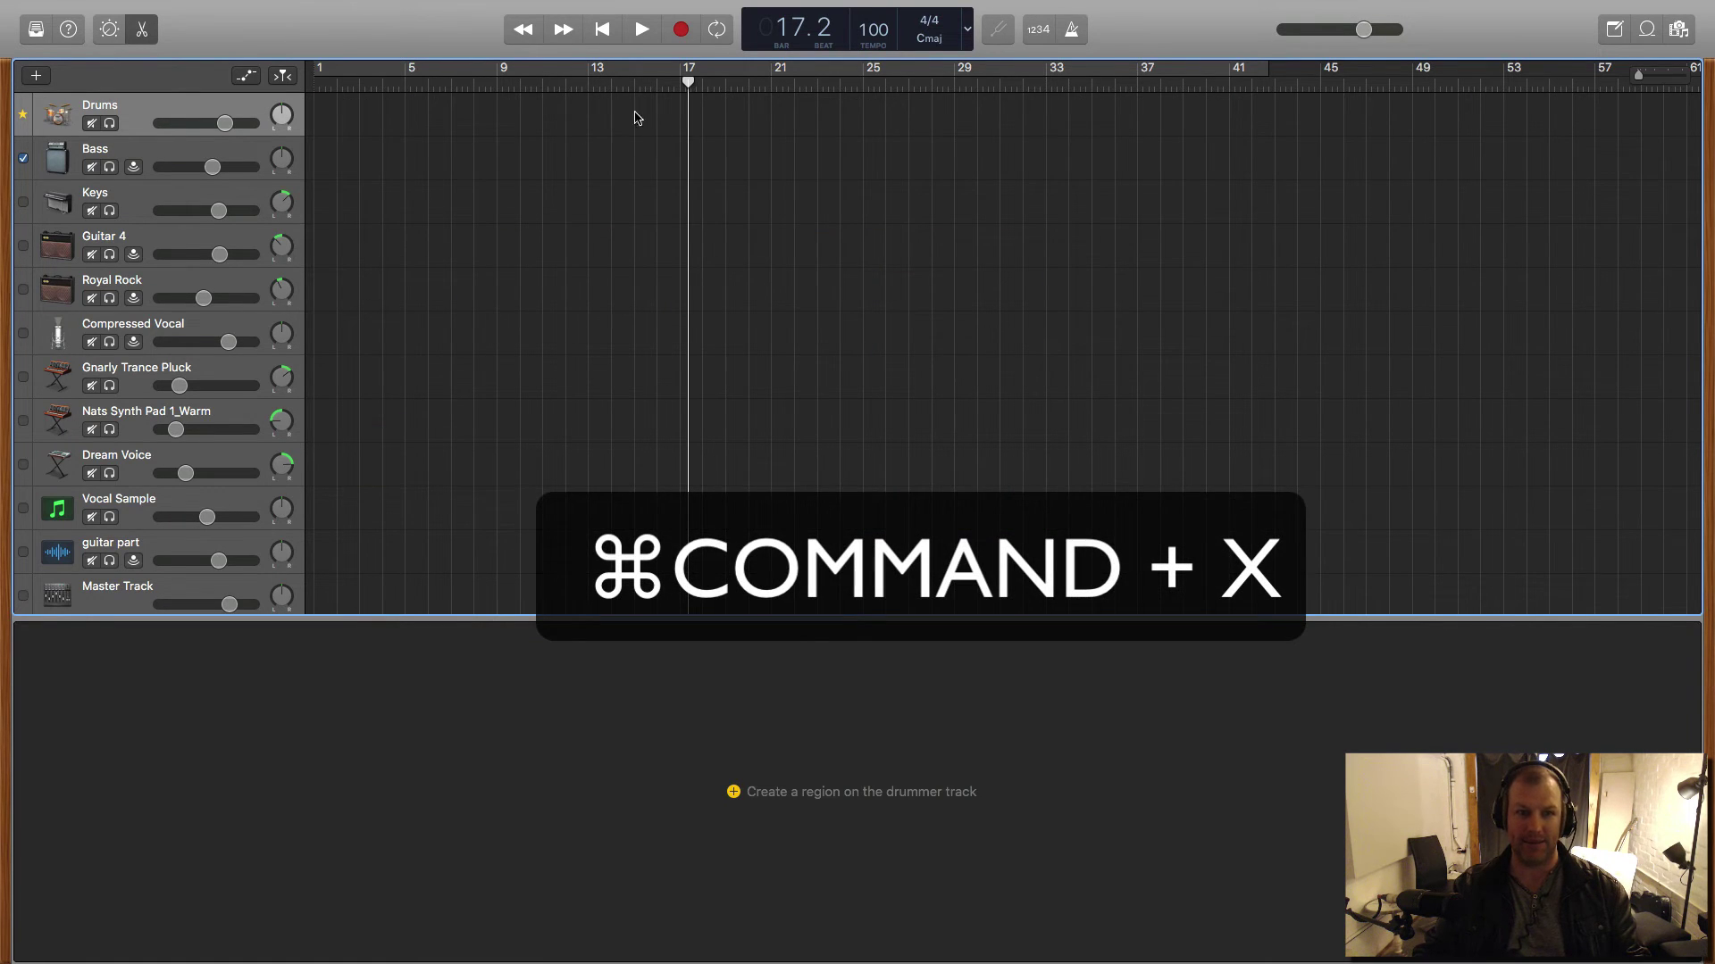
key(Return)
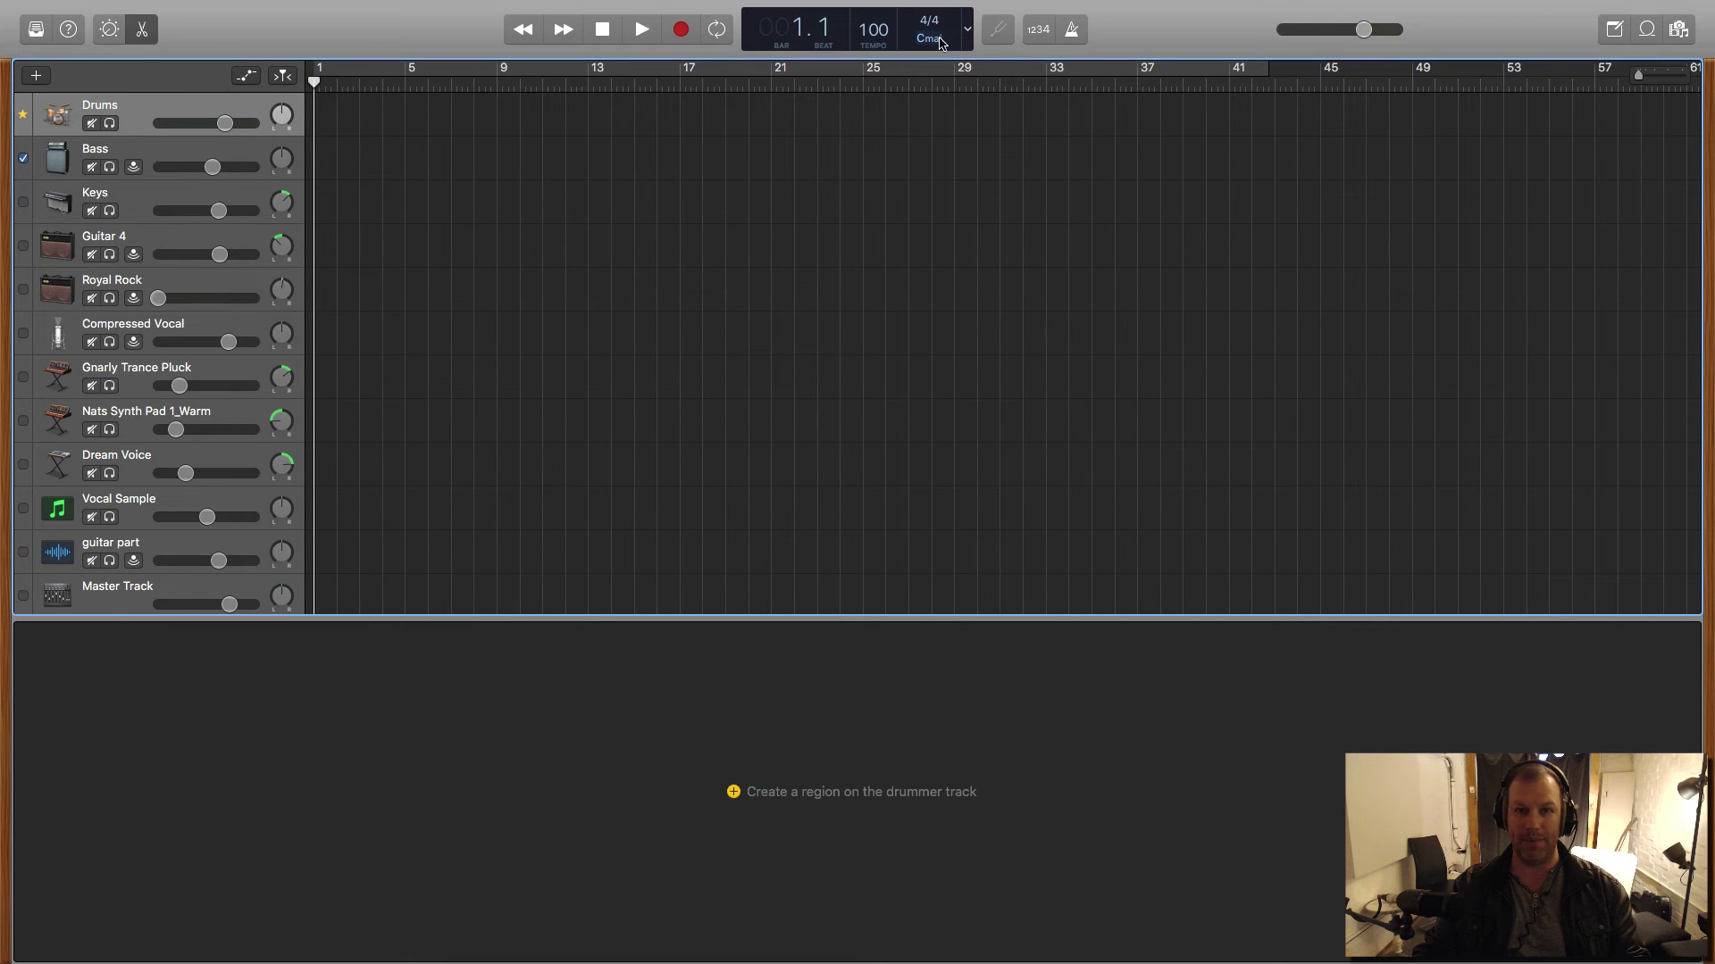
Step: Change the song key to G minor, paste the regions back, and set the playhead to bar 17
click(941, 43)
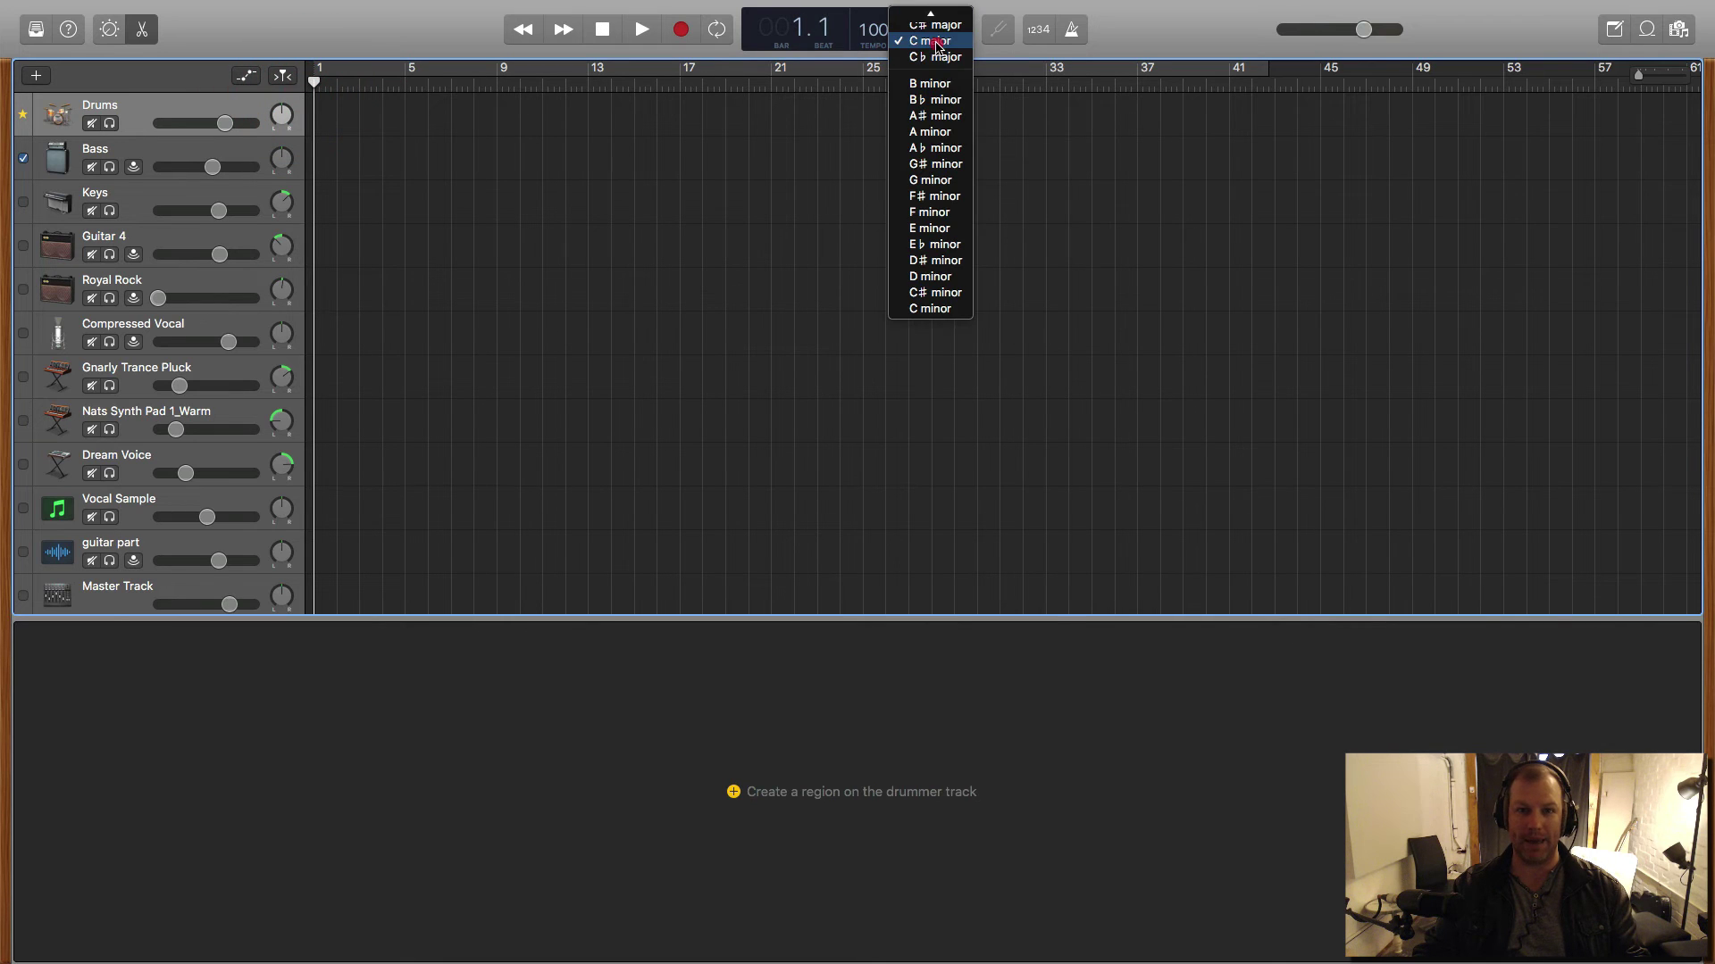
click(941, 179)
key(super+v)
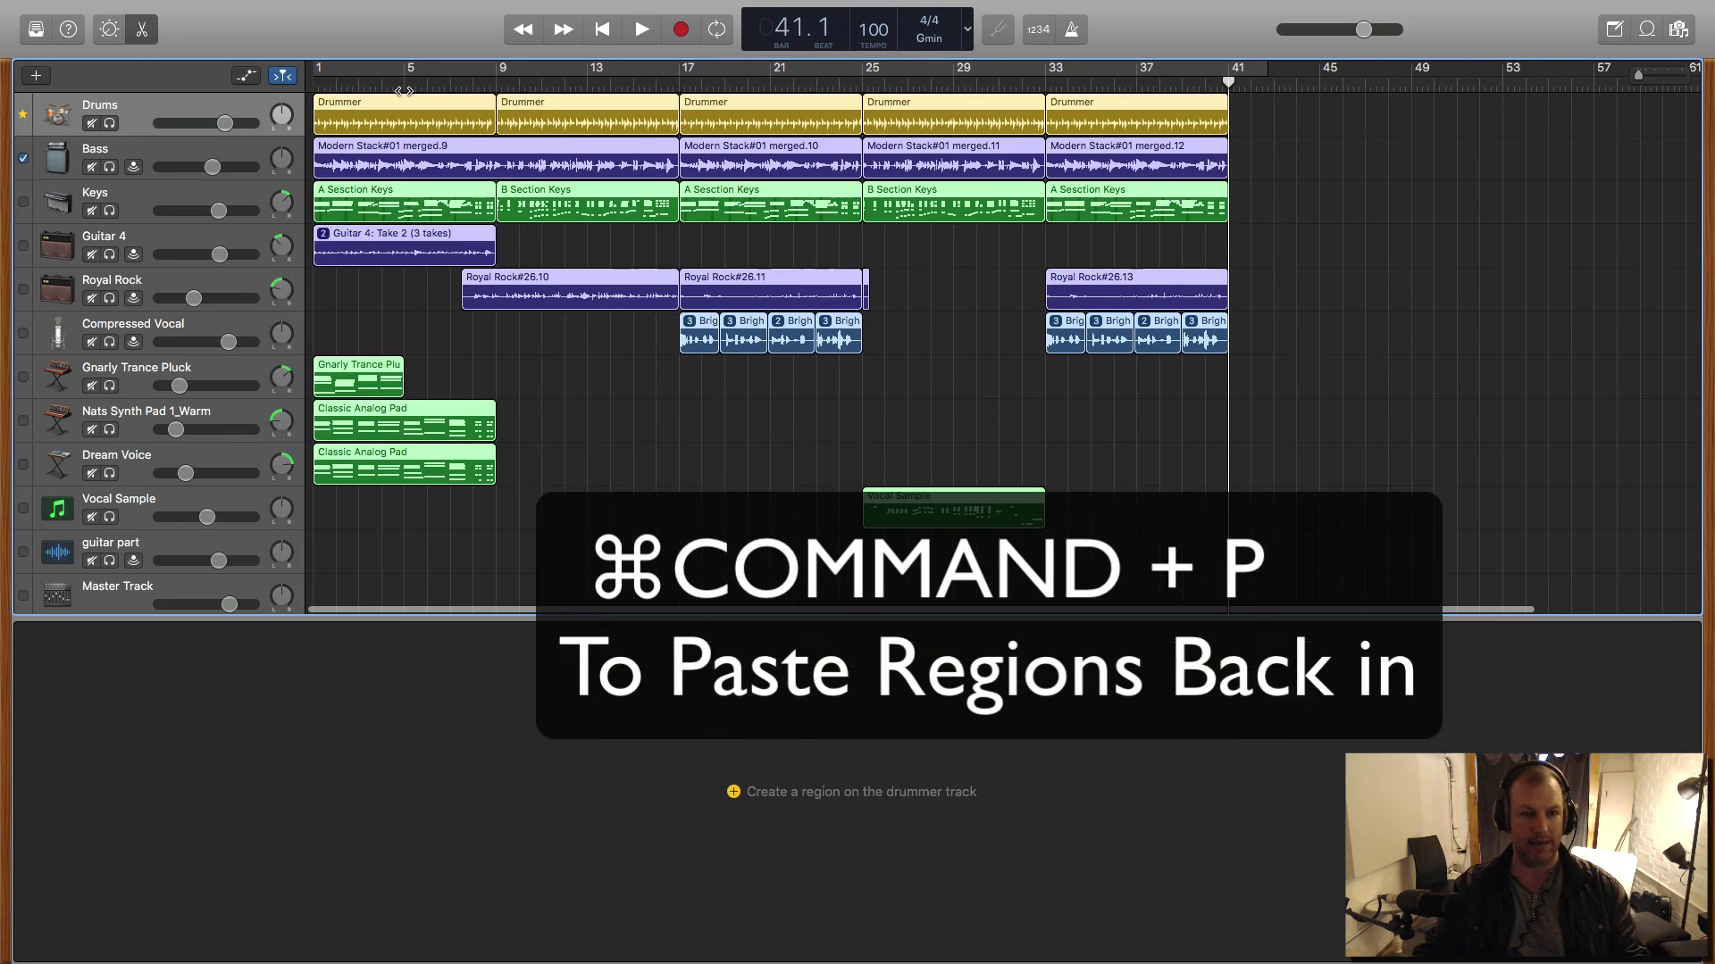
click(671, 423)
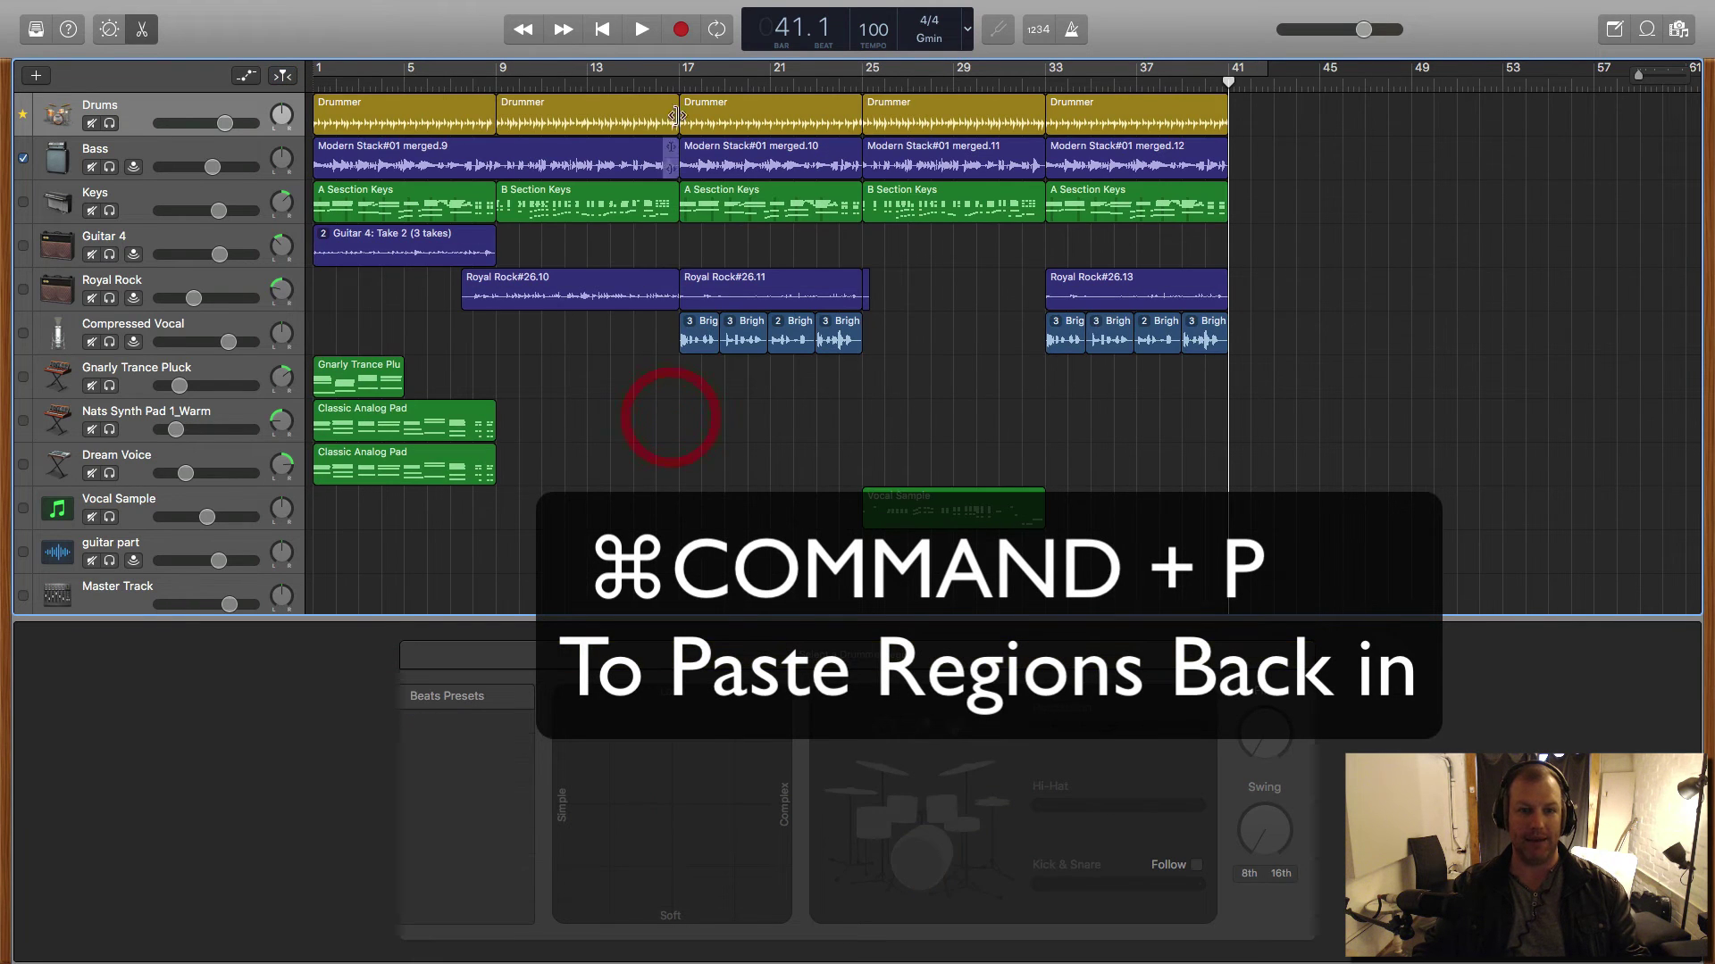
click(681, 78)
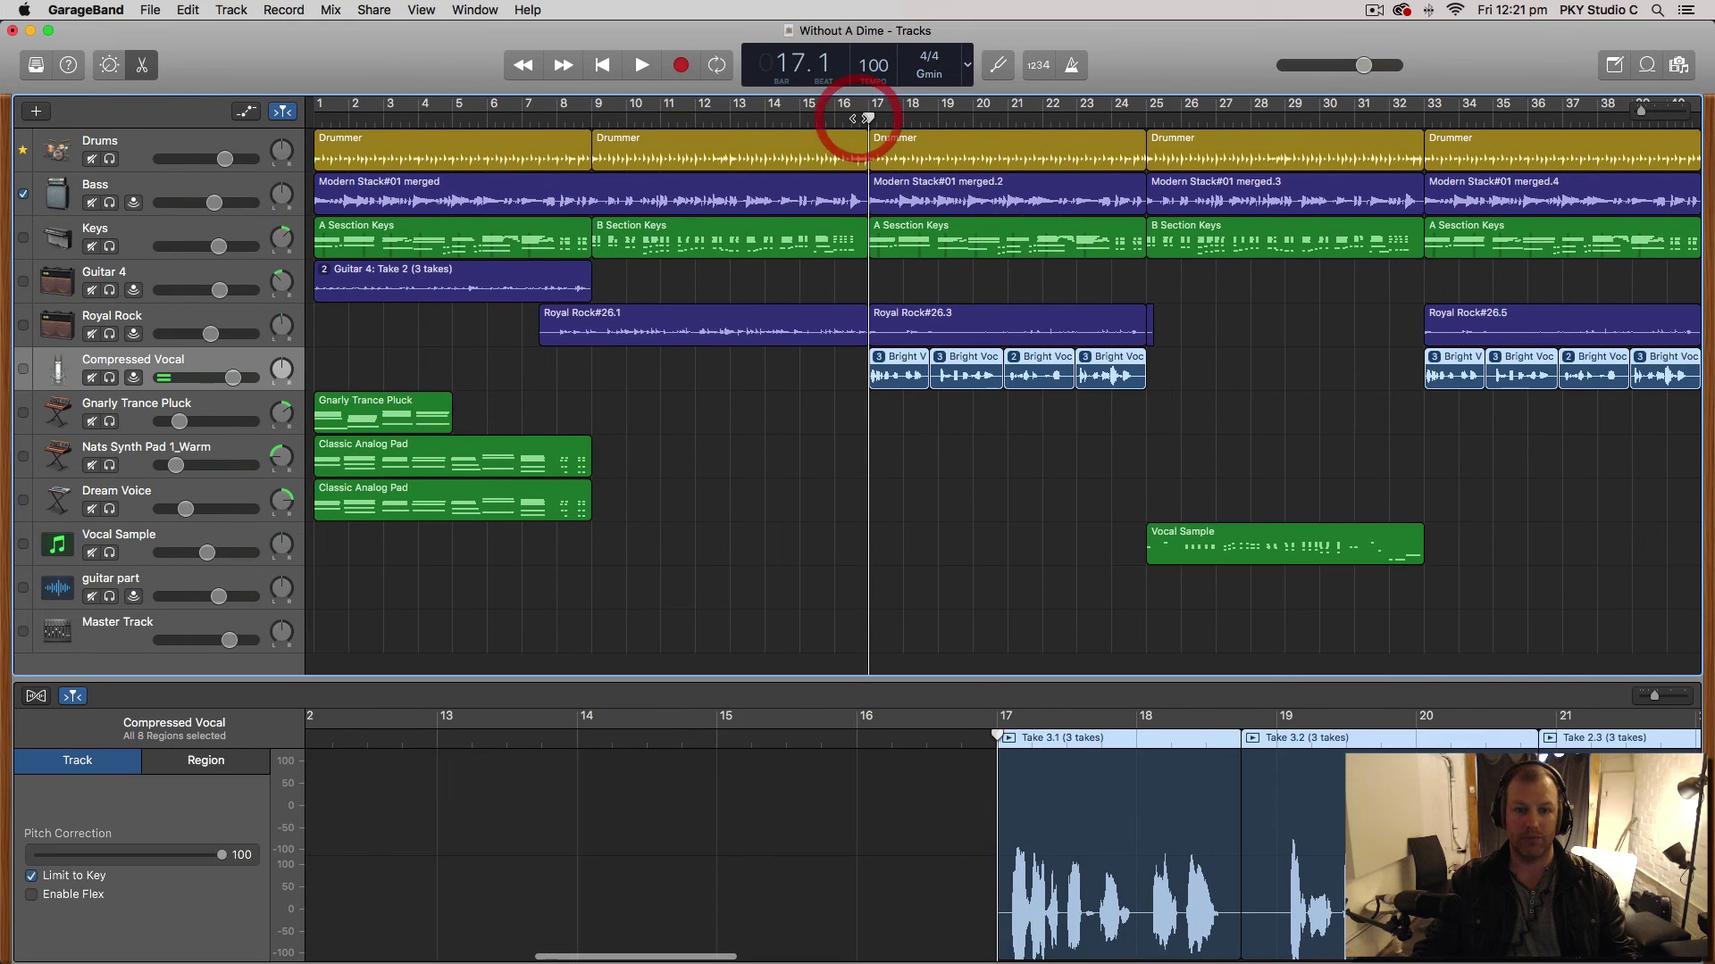
Step: Play the G minor pitch-corrected vocal from bar 17 and stop at bar 19.4
key(space)
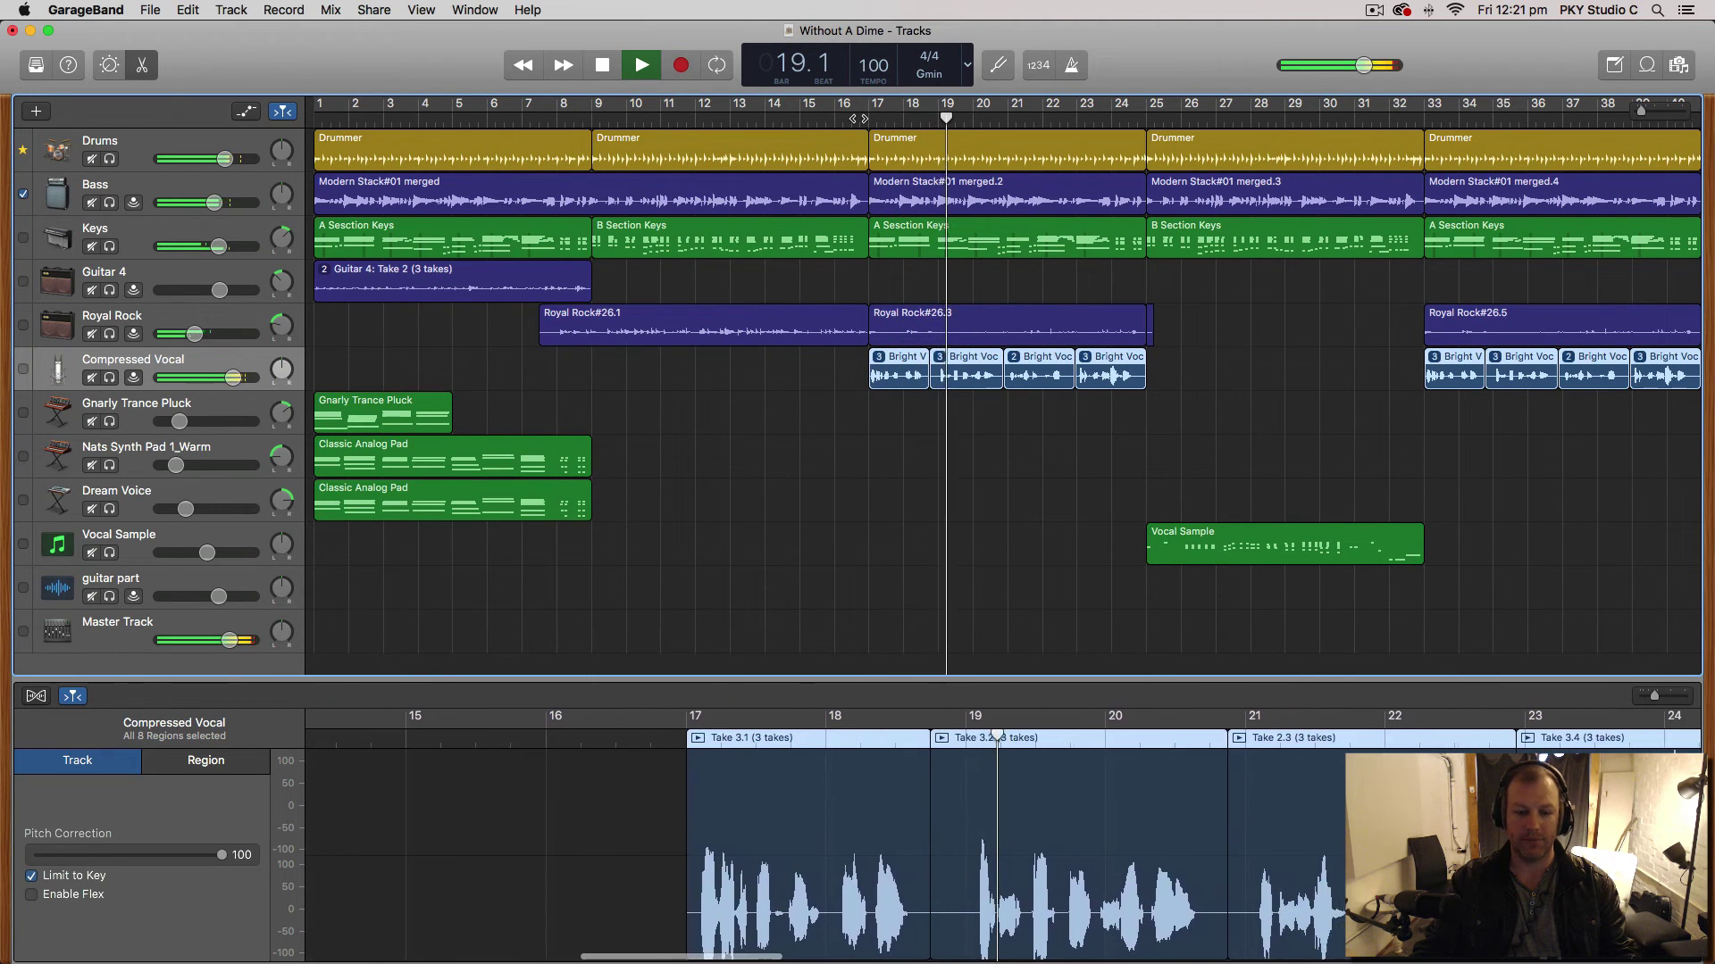
key(space)
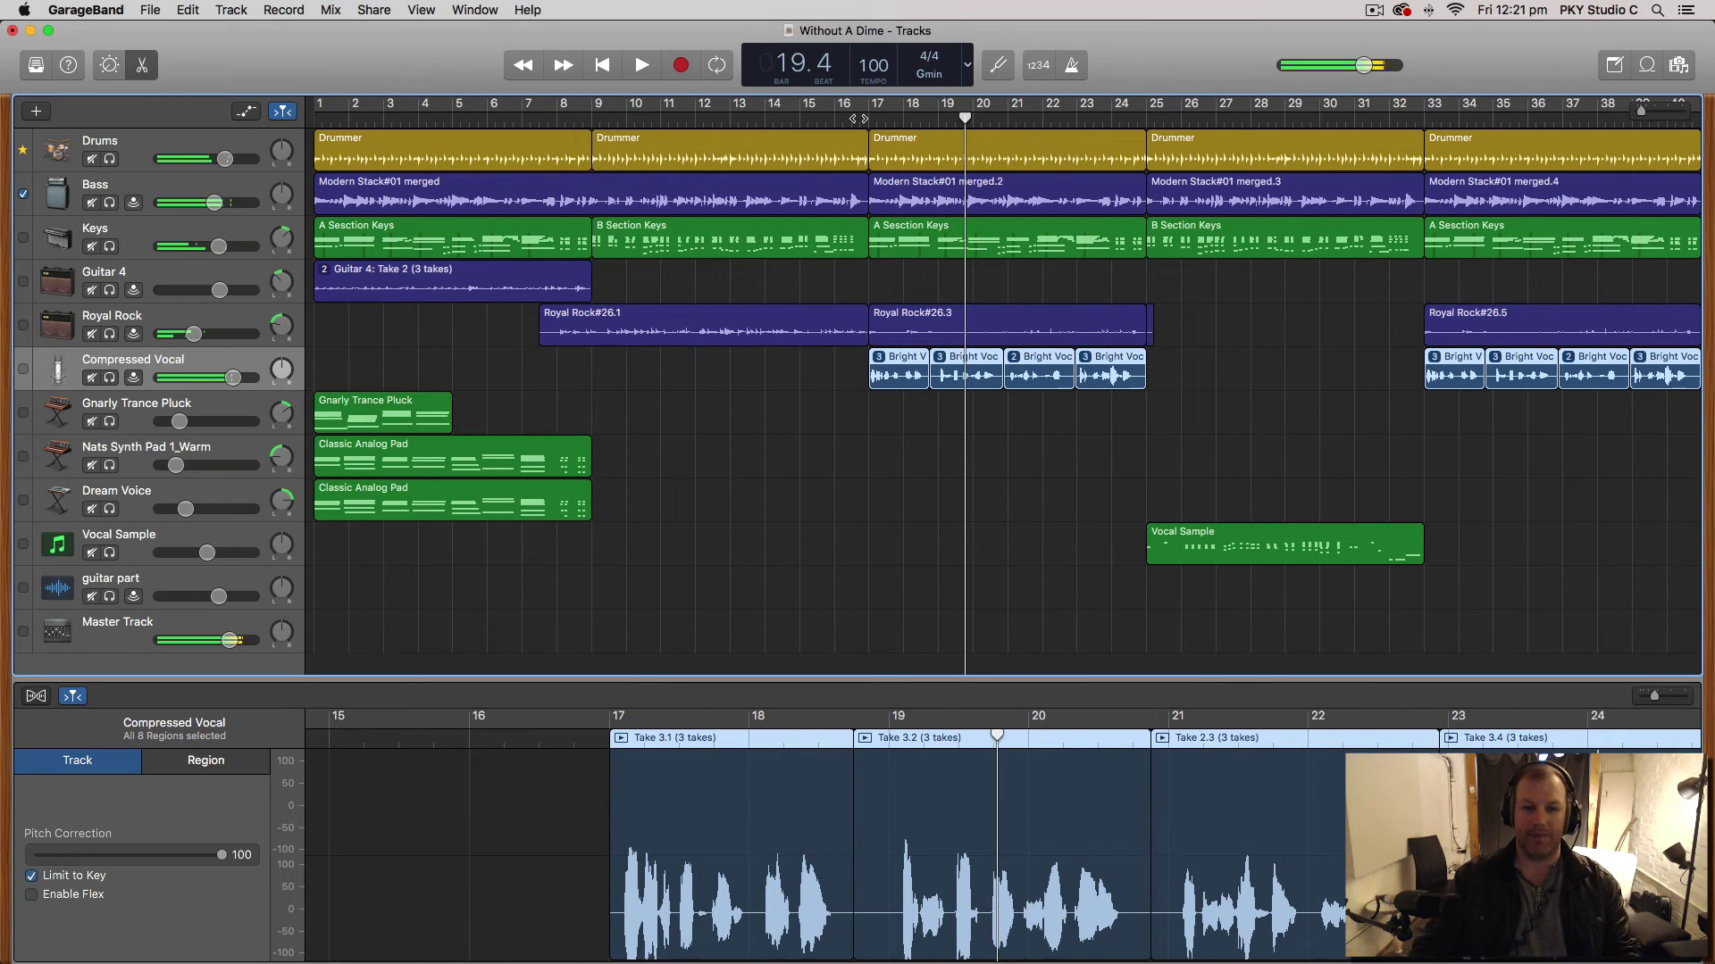